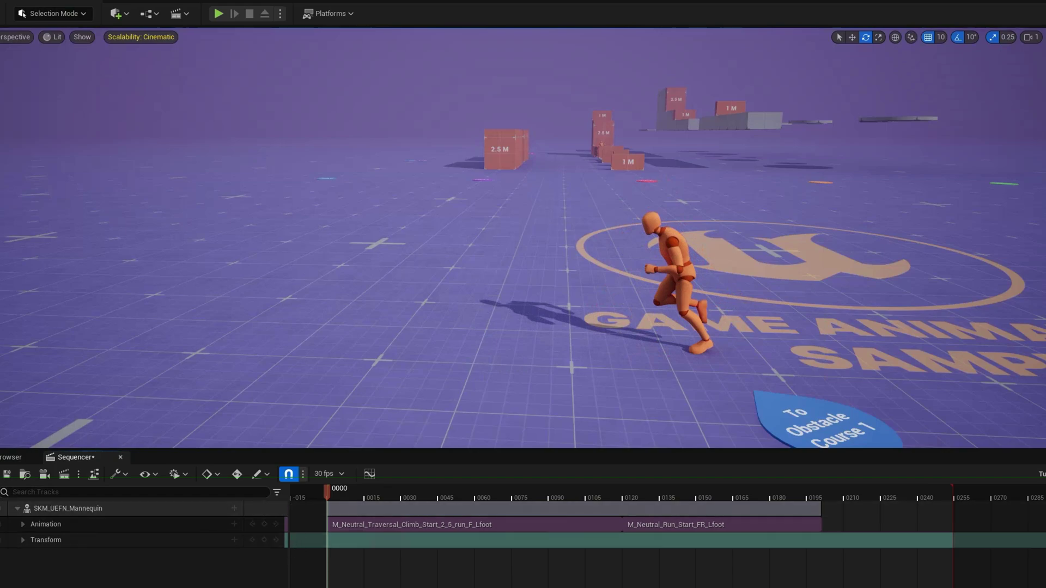
Preview the blended animation sequence, then rewind the playhead to near the start.
{"action": "key", "text": "space"}
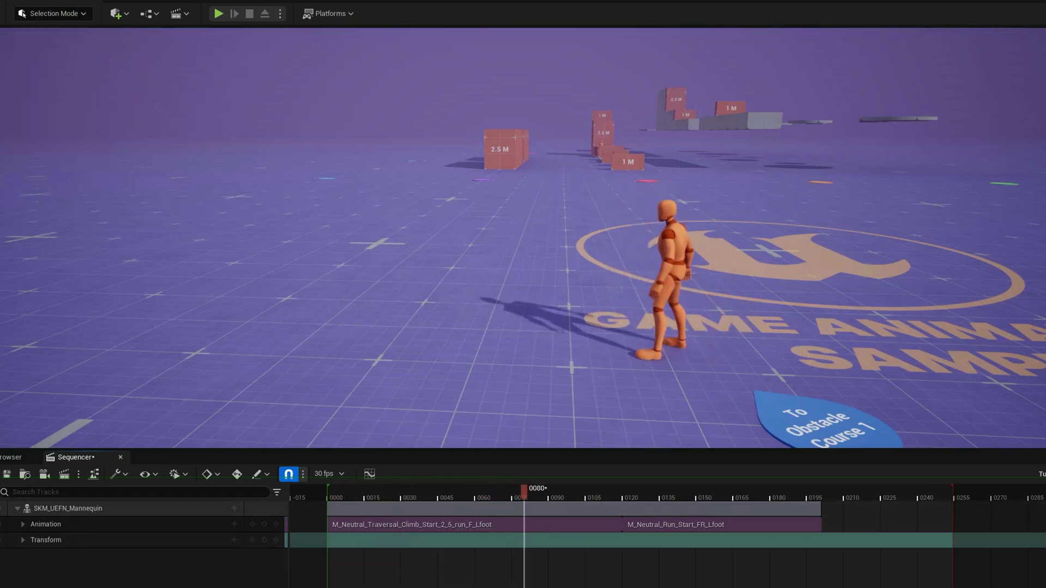
{"action": "key", "text": "space"}
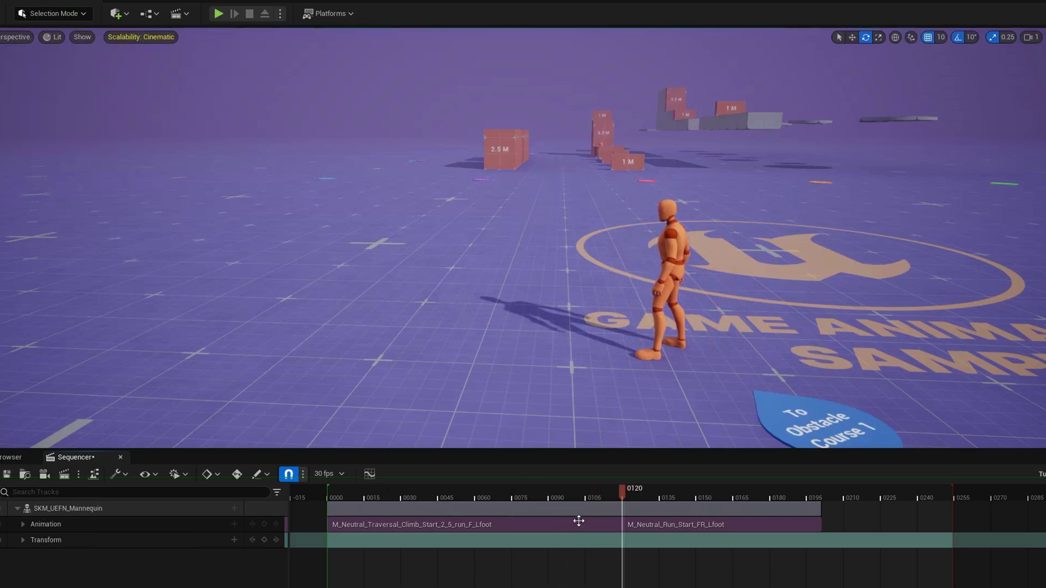
{"action": "left_click_drag", "start_coordinate": [621, 492], "coordinate": [334, 492]}
Apply Swap Root Bone Actor to the mannequin's Animation track and scrub forward to check.
{"action": "right_click", "coordinate": [146, 524]}
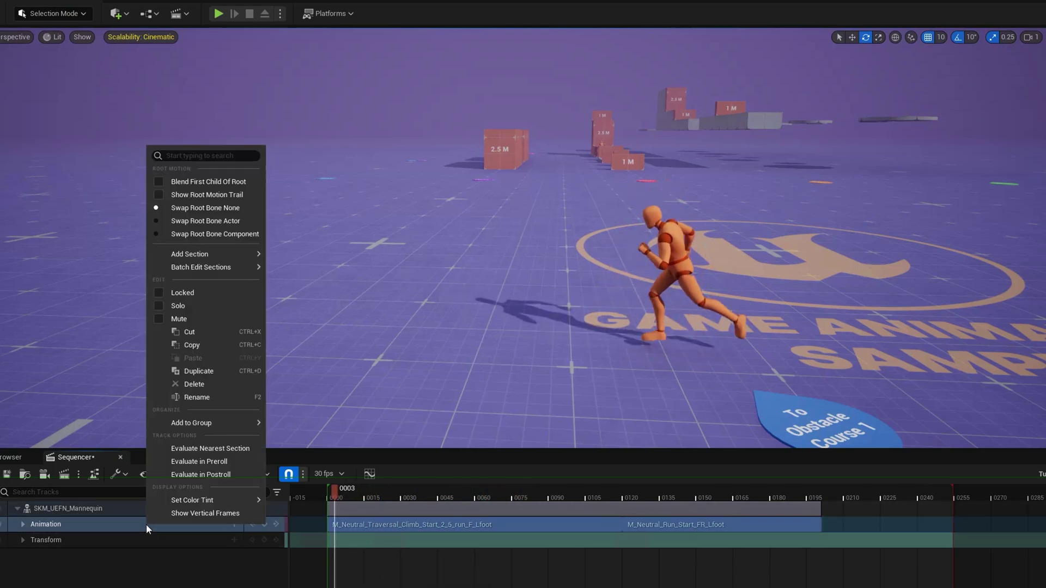
{"action": "left_click", "coordinate": [219, 220]}
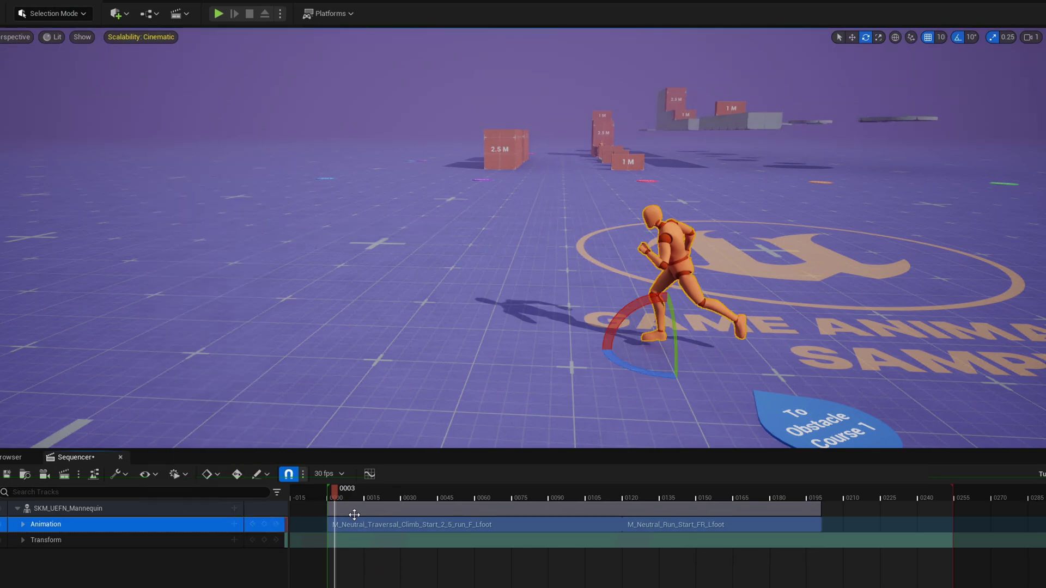
{"action": "left_click_drag", "start_coordinate": [334, 494], "coordinate": [622, 501]}
Match the second section with the root bone in the previous clip, checking around frame 0120.
{"action": "right_click", "coordinate": [671, 525]}
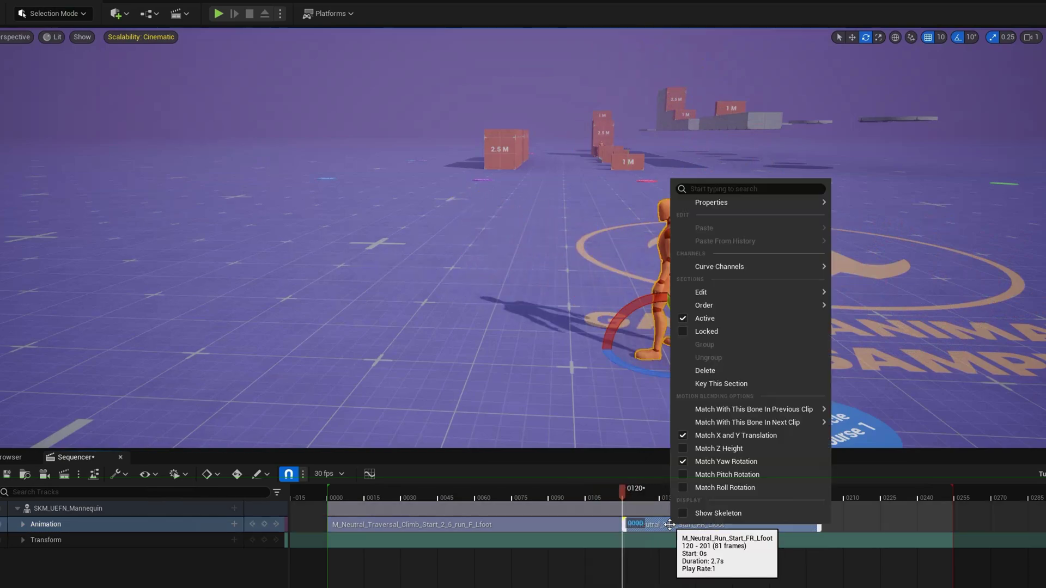
{"action": "mouse_move", "coordinate": [755, 410]}
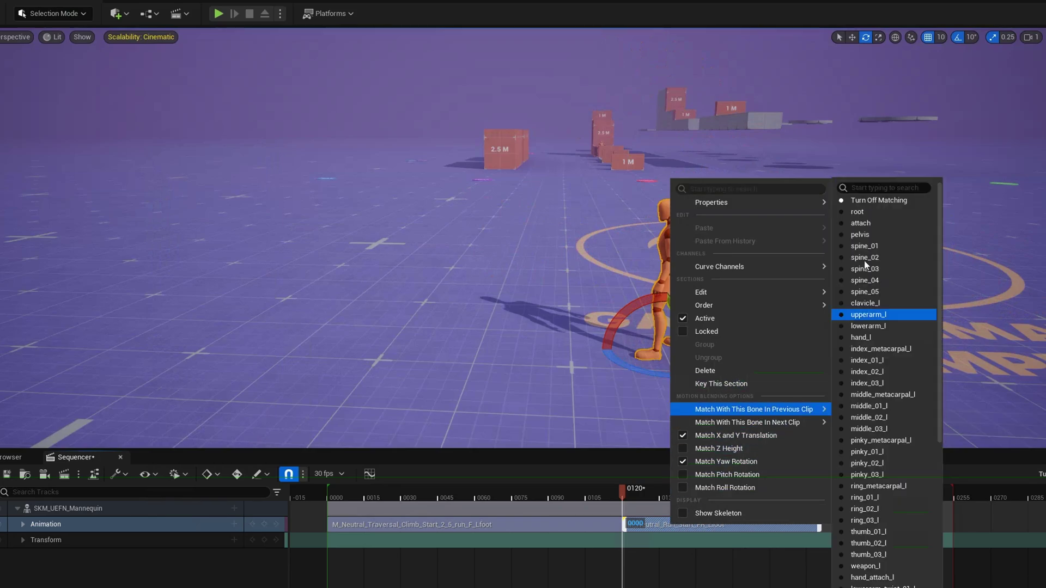
{"action": "left_click", "coordinate": [875, 212]}
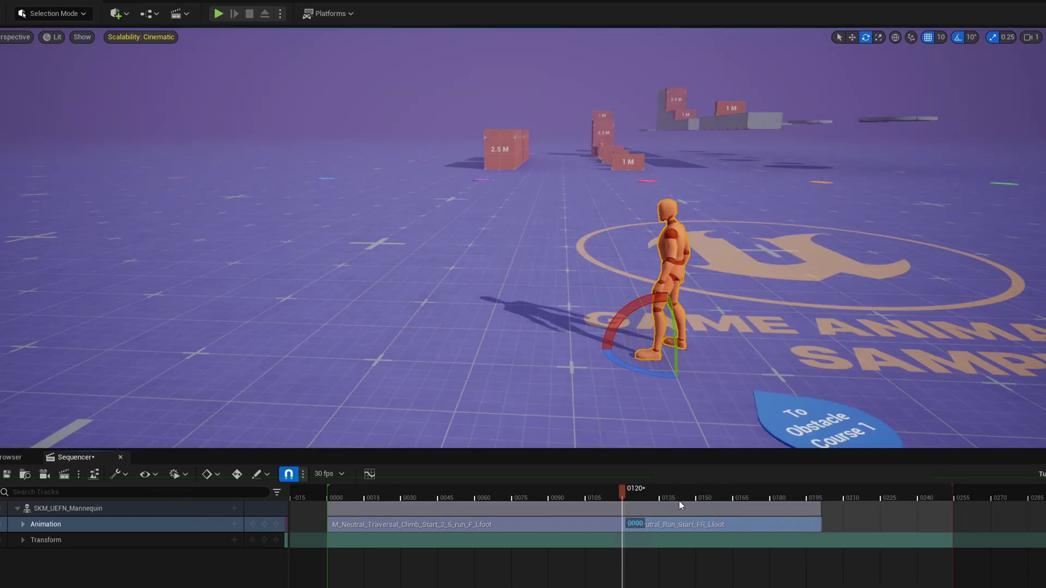
{"action": "left_click_drag", "start_coordinate": [621, 491], "coordinate": [652, 488]}
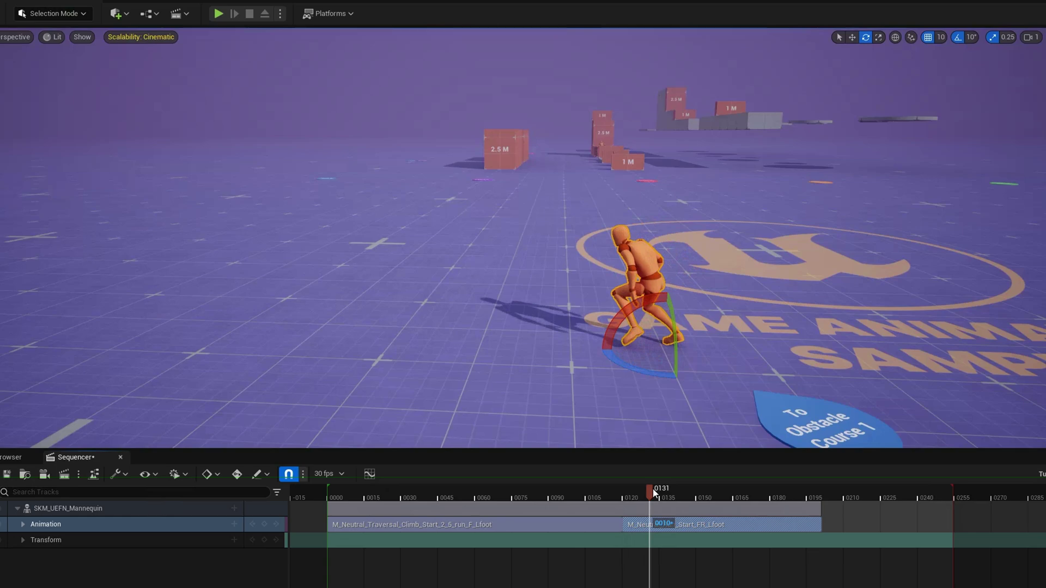
Enable Match Z Height on the second section and review the blend around frame 0130.
{"action": "right_click", "coordinate": [674, 525]}
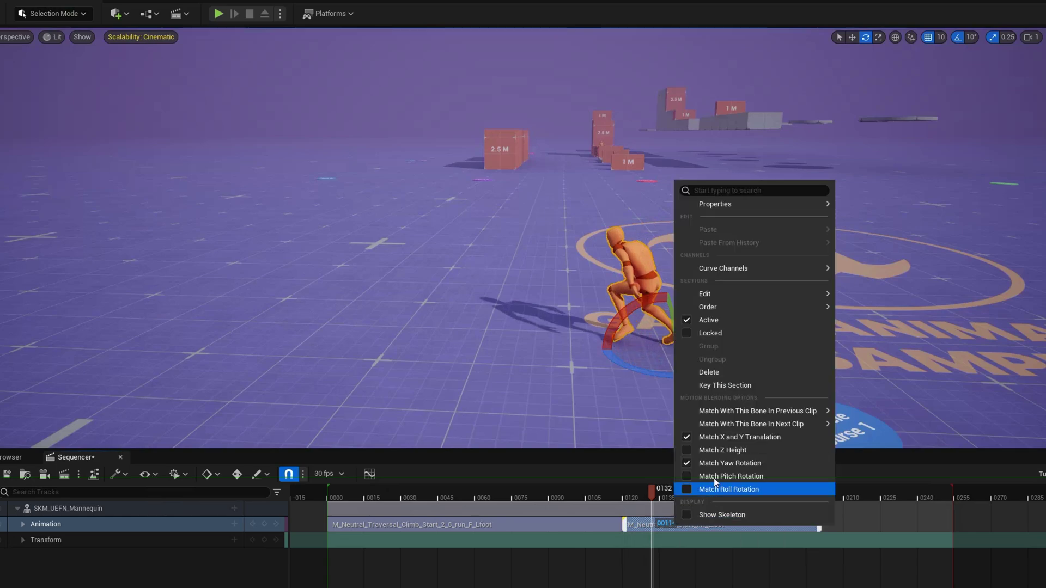
{"action": "left_click", "coordinate": [714, 450]}
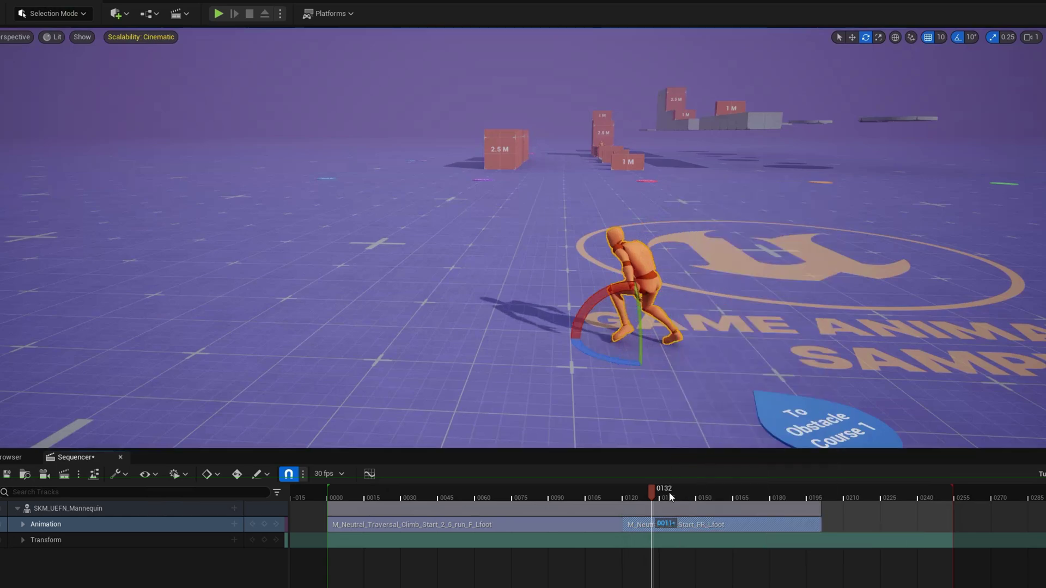
{"action": "left_click_drag", "start_coordinate": [655, 494], "coordinate": [690, 494]}
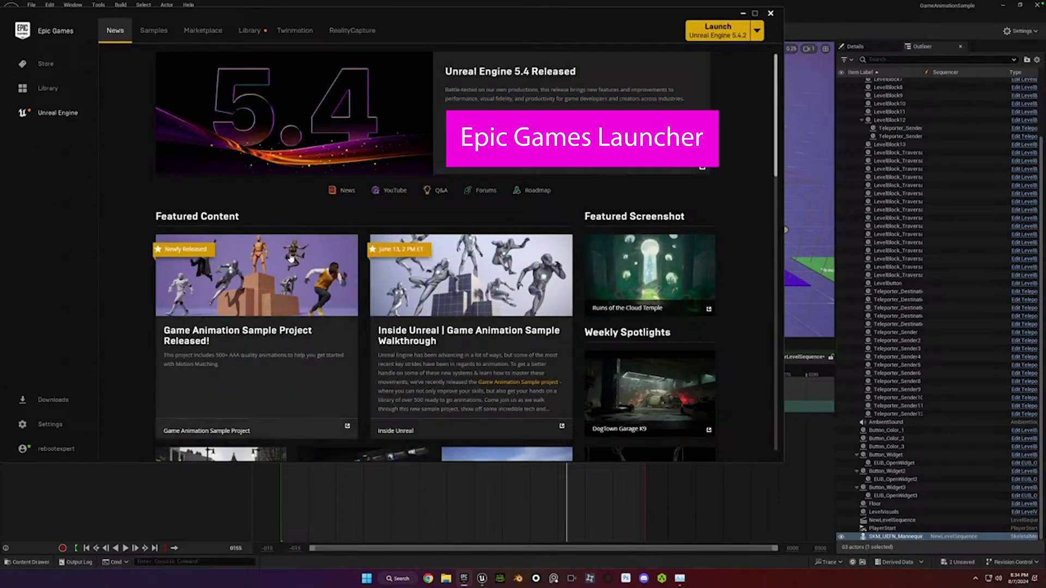
Search the Marketplace for game animation and open the Game Animation Sample page.
{"action": "left_click", "coordinate": [203, 31]}
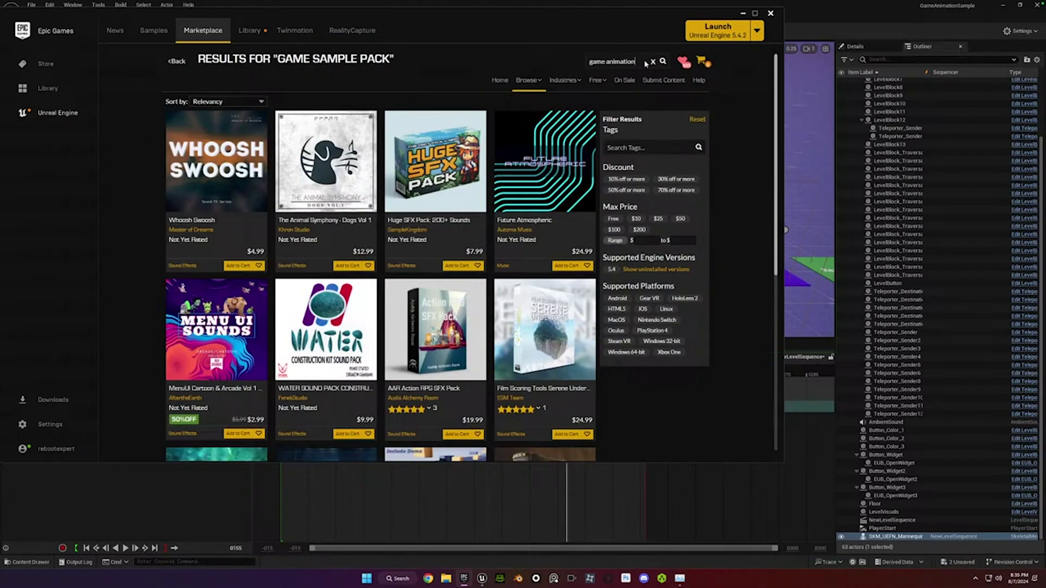
{"action": "key", "text": "Return"}
{"action": "left_click", "coordinate": [263, 203]}
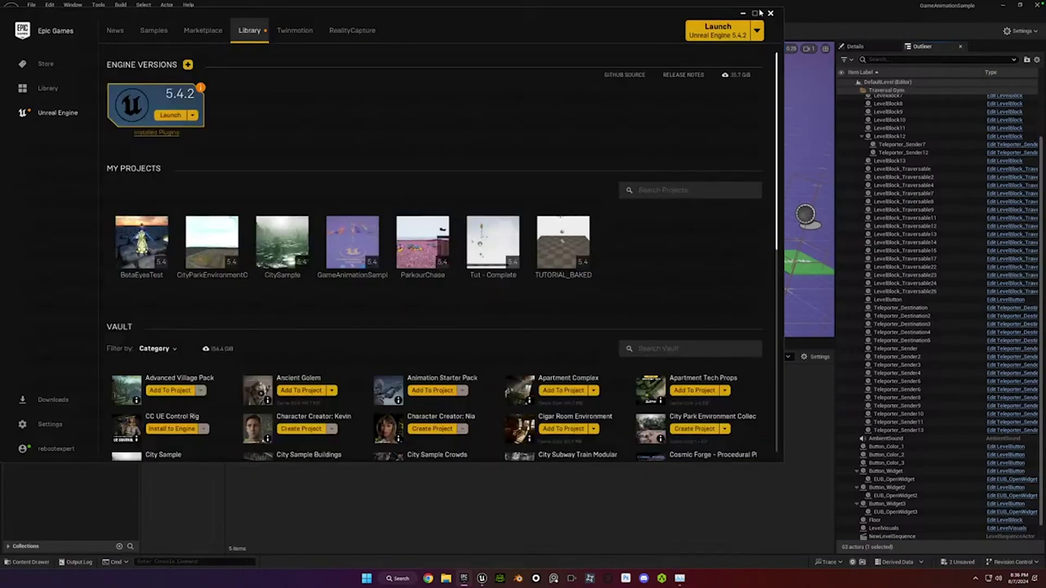
{"action": "left_click", "coordinate": [755, 13]}
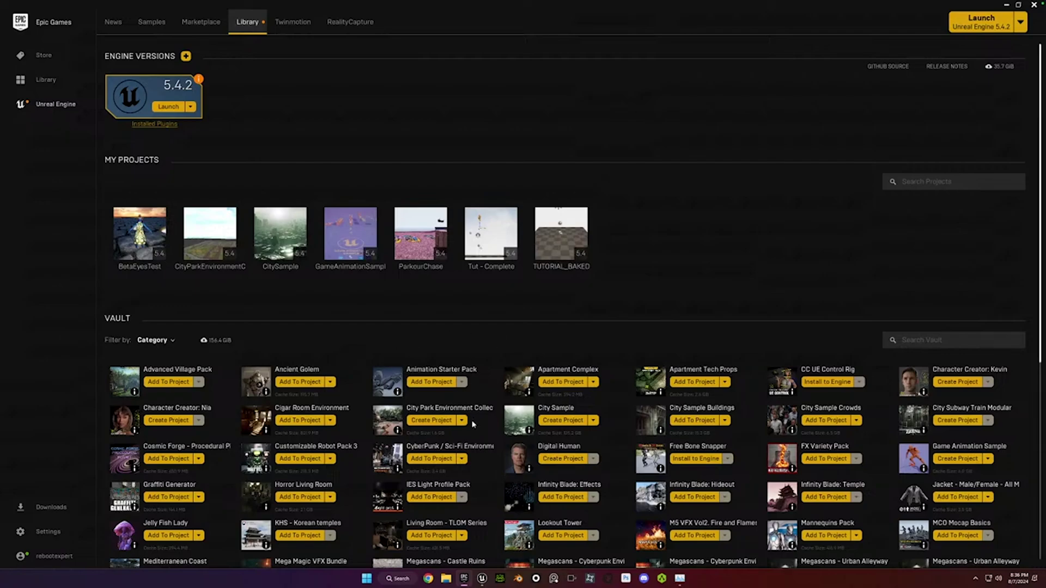
Look for the project in the Library vault, then close the launcher.
{"action": "scroll", "coordinate": [473, 424], "scroll_direction": "down", "scroll_amount": 1}
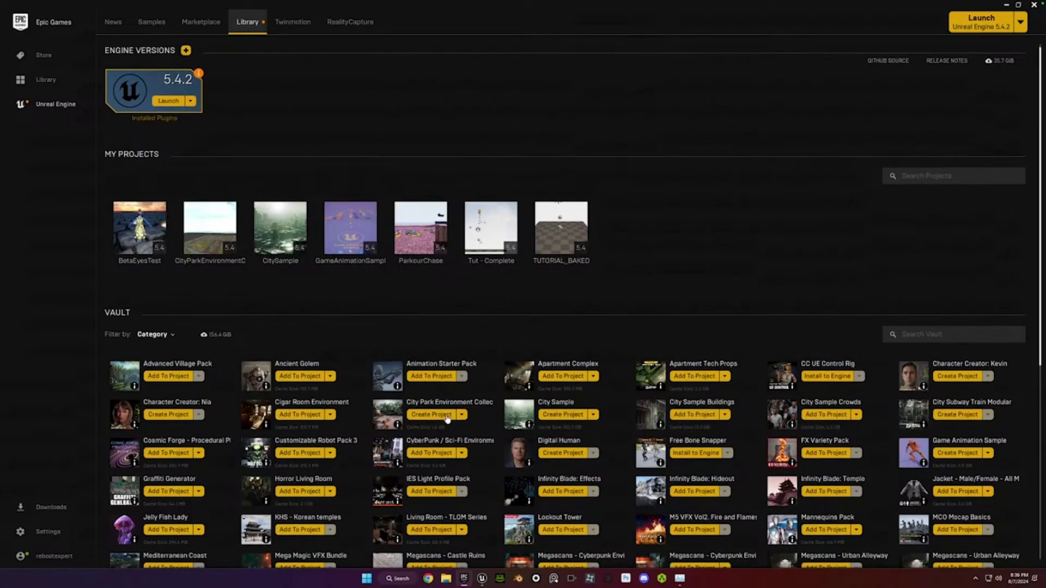
{"action": "left_click", "coordinate": [949, 333]}
{"action": "type", "text": "g"}
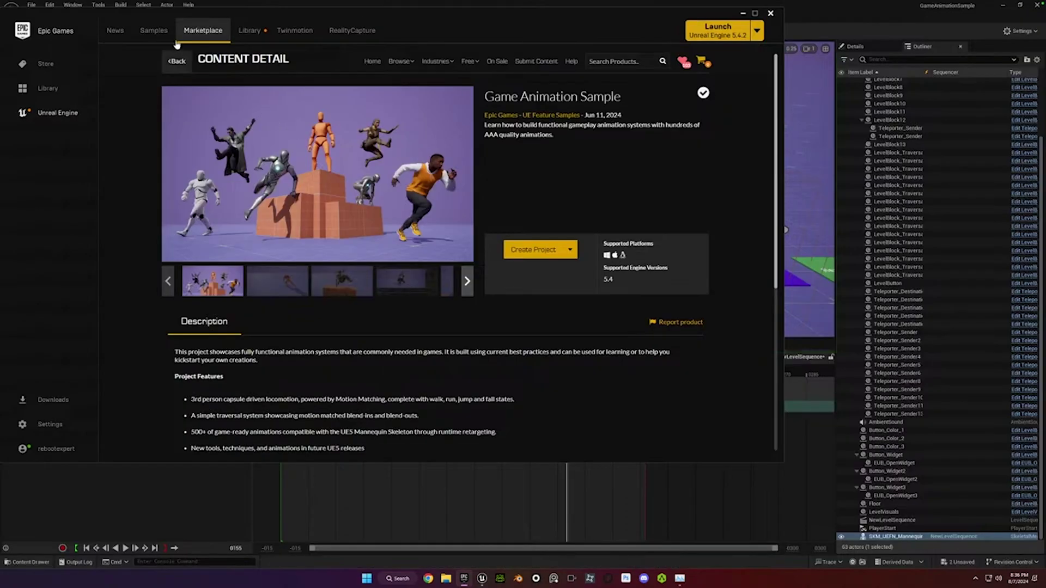
{"action": "left_click", "coordinate": [249, 31]}
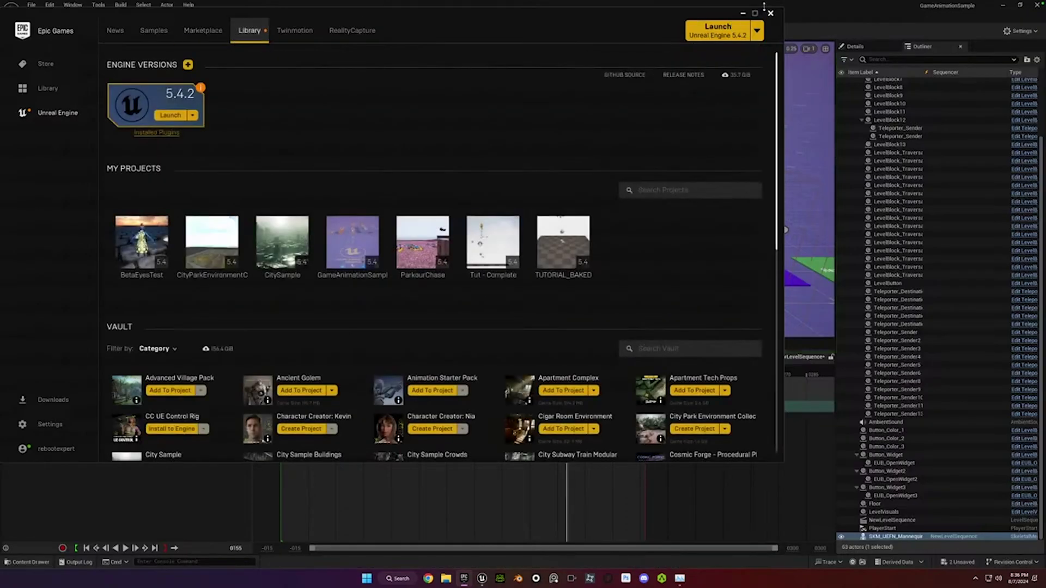
{"action": "left_click", "coordinate": [770, 13]}
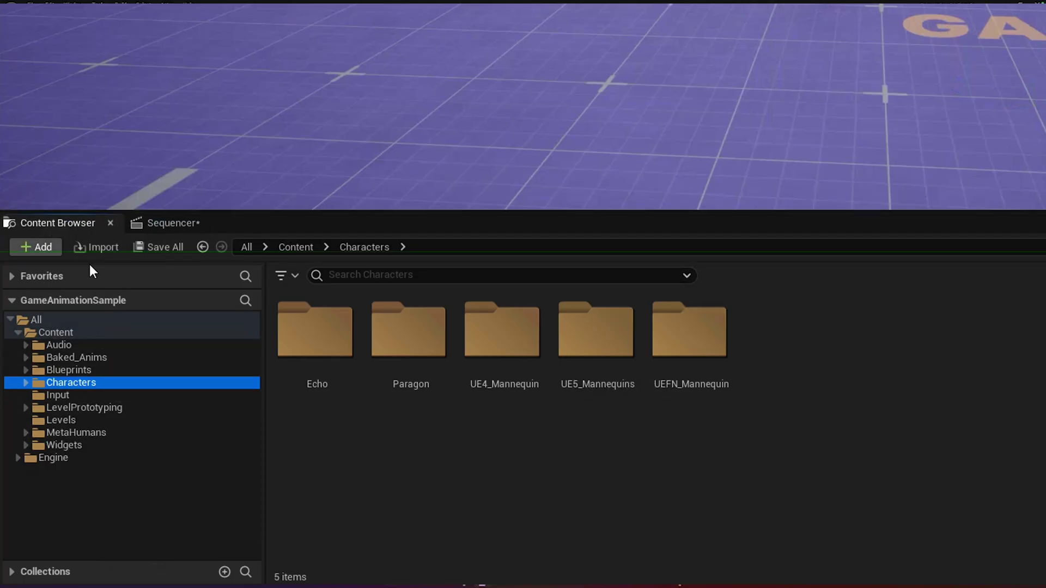
Expand Characters > UEFN_Mannequin > Meshes and select the SKM_UEFN_Mannequin skeletal mesh.
{"action": "left_click", "coordinate": [26, 382]}
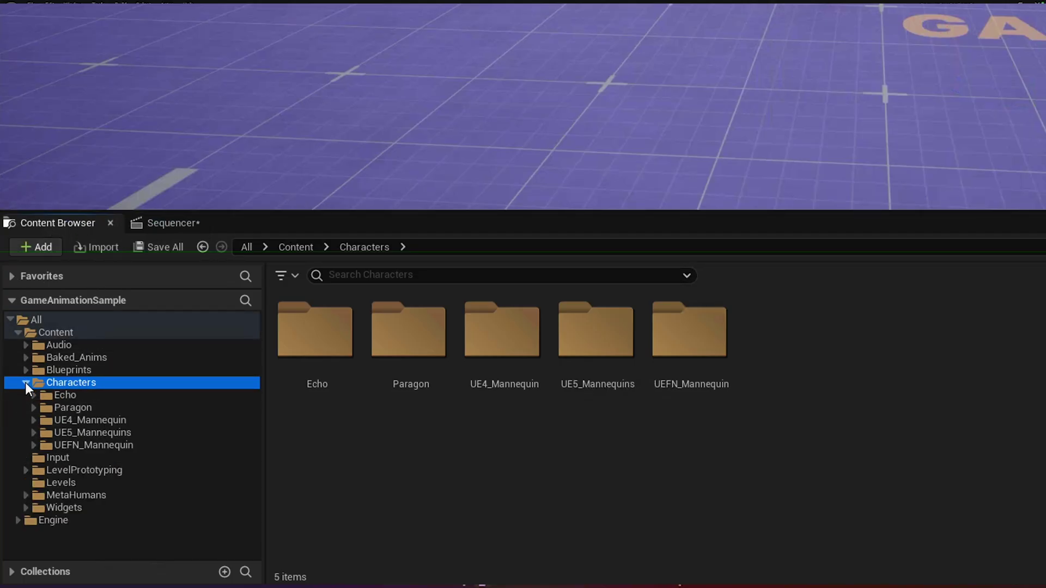
{"action": "left_click", "coordinate": [34, 446]}
{"action": "left_click", "coordinate": [81, 482]}
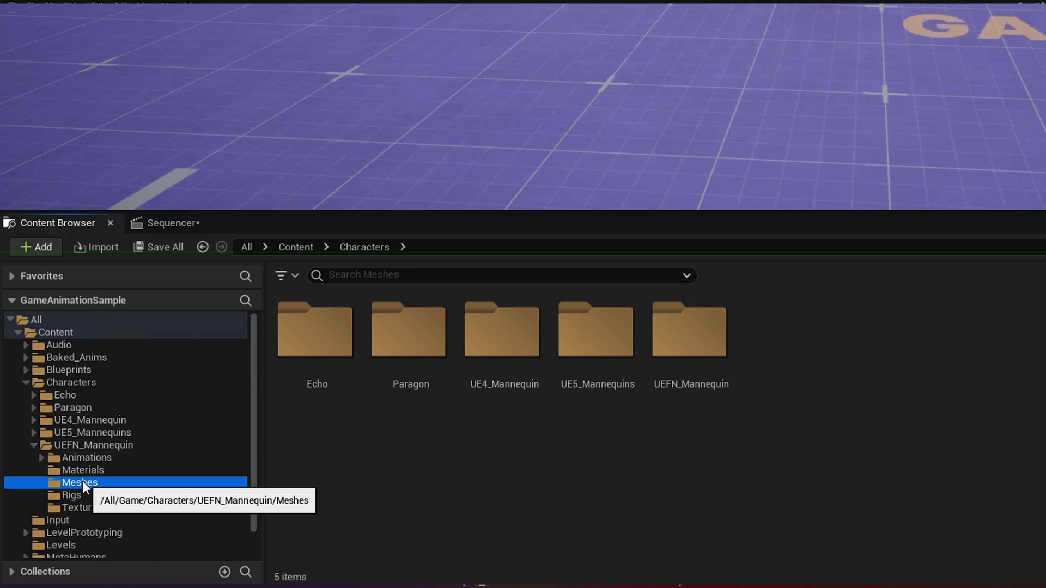
{"action": "left_click", "coordinate": [427, 342]}
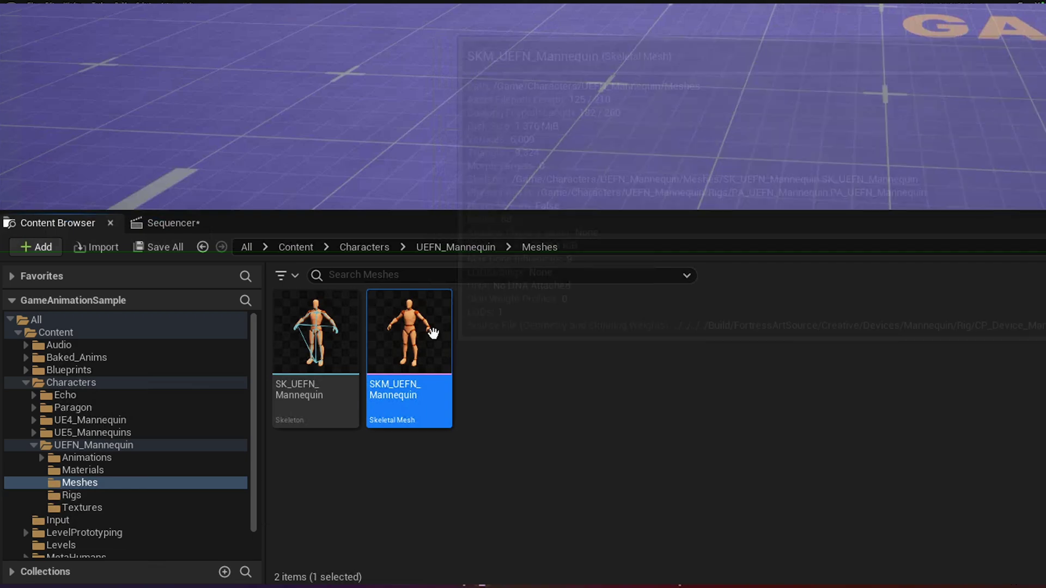
Export SKM_UEFN_Mannequin through Asset Actions as an FBX file saved on the Desktop.
{"action": "right_click", "coordinate": [434, 332]}
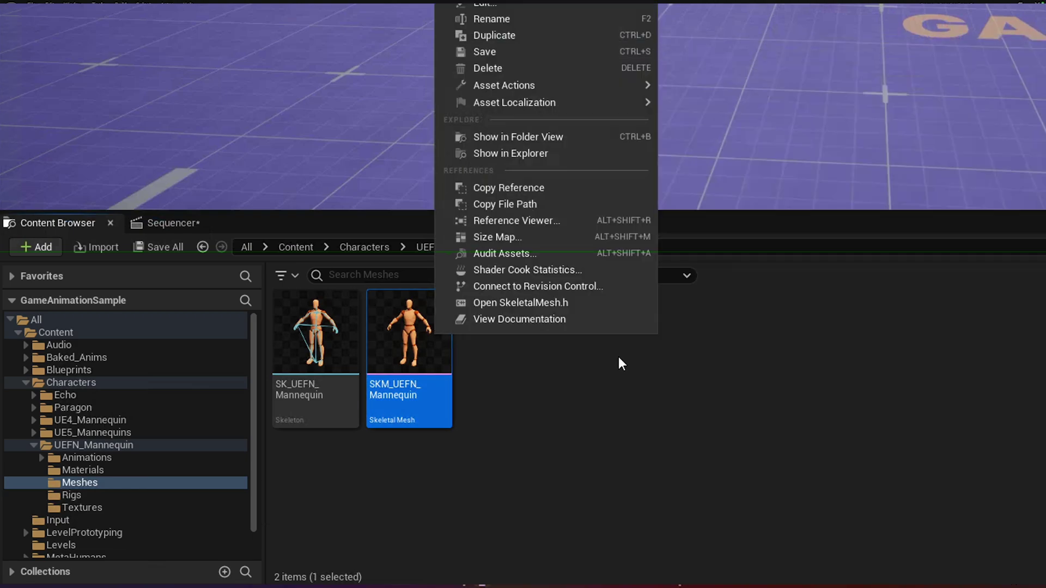
{"action": "mouse_move", "coordinate": [592, 80]}
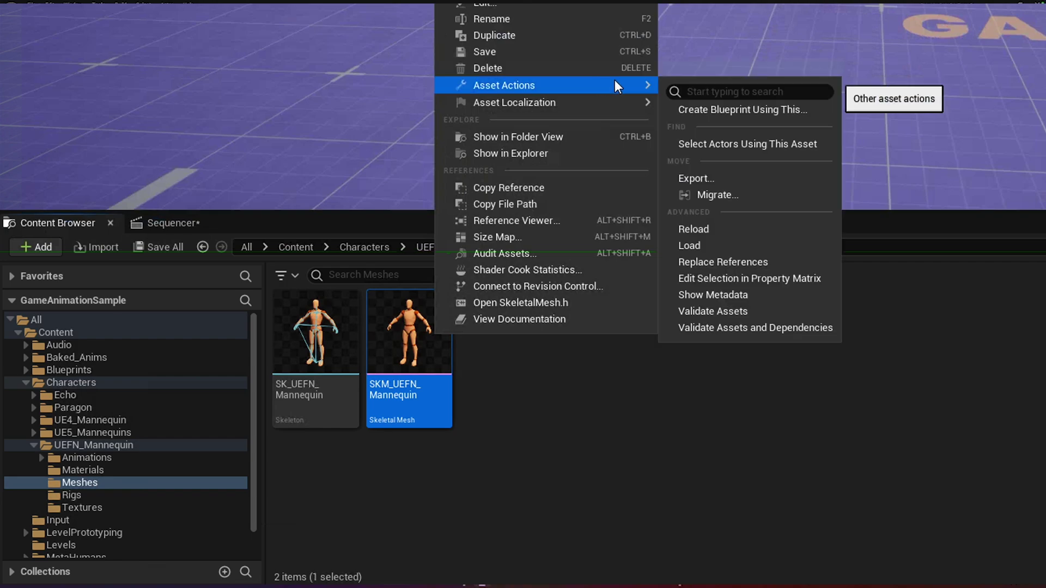
{"action": "left_click", "coordinate": [781, 176]}
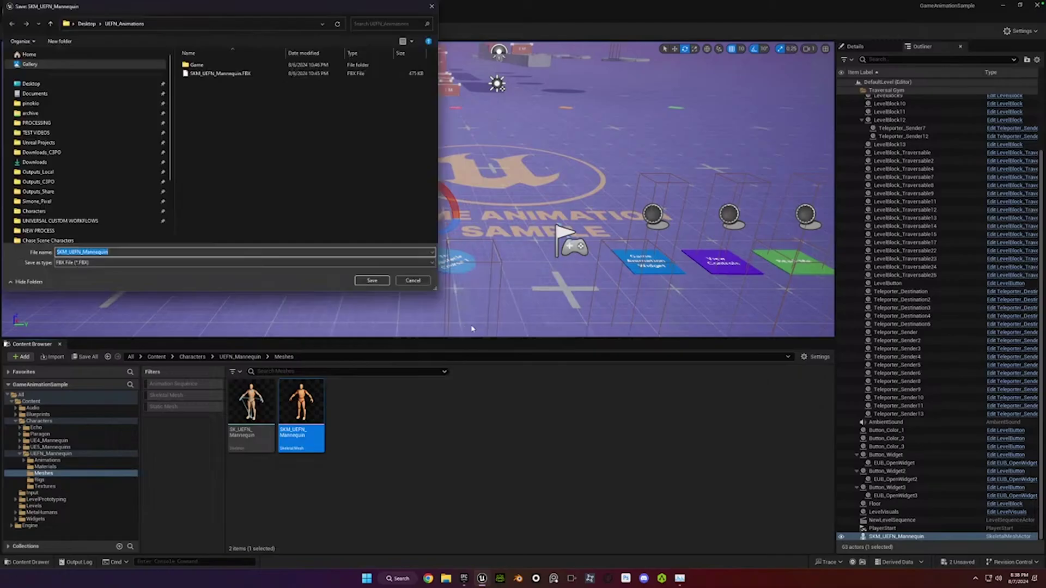
{"action": "key", "text": "alt+Up"}
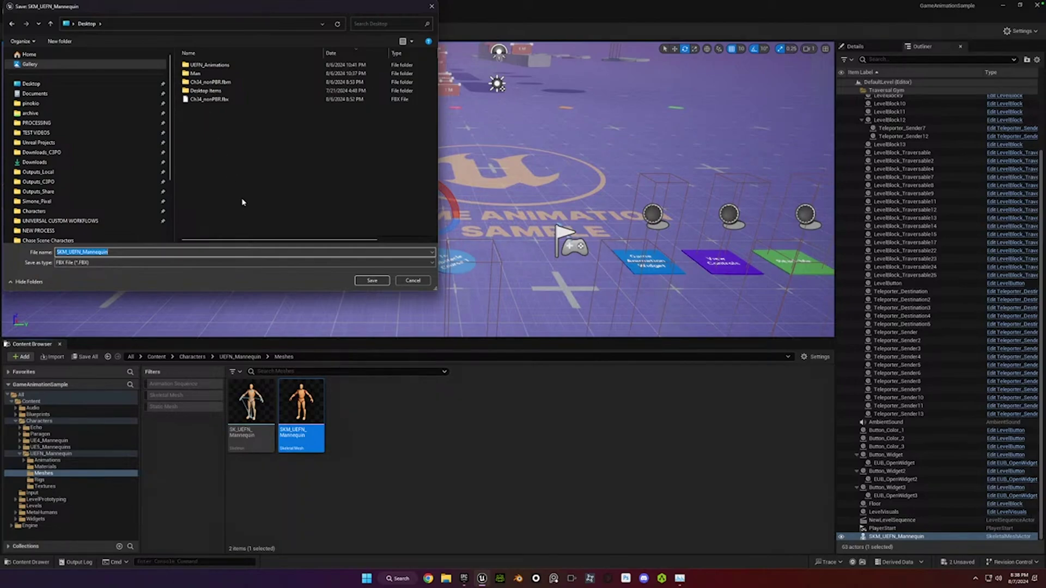
{"action": "left_click", "coordinate": [11, 23]}
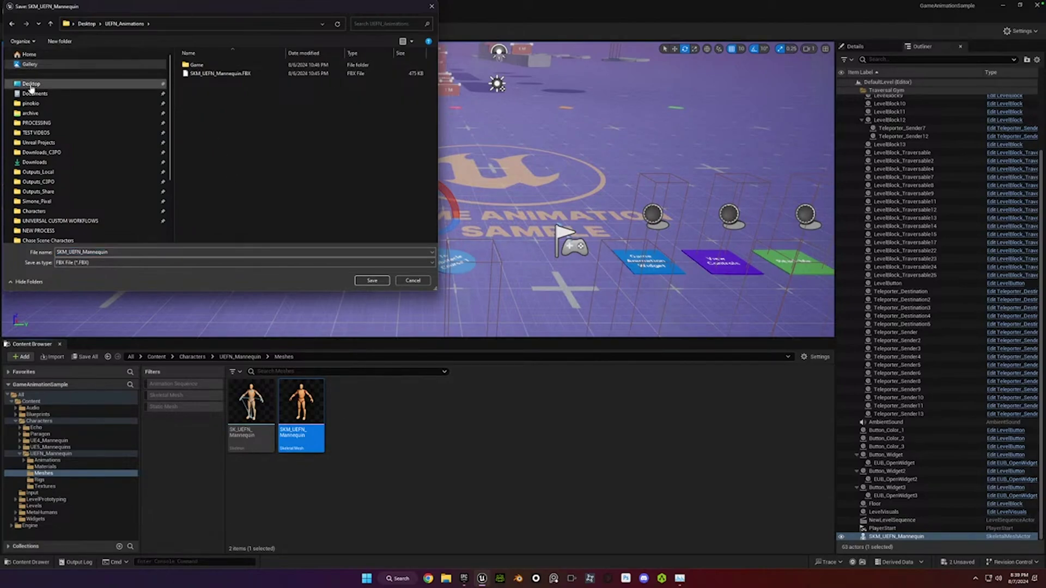
{"action": "left_click", "coordinate": [30, 84]}
{"action": "left_click", "coordinate": [371, 281]}
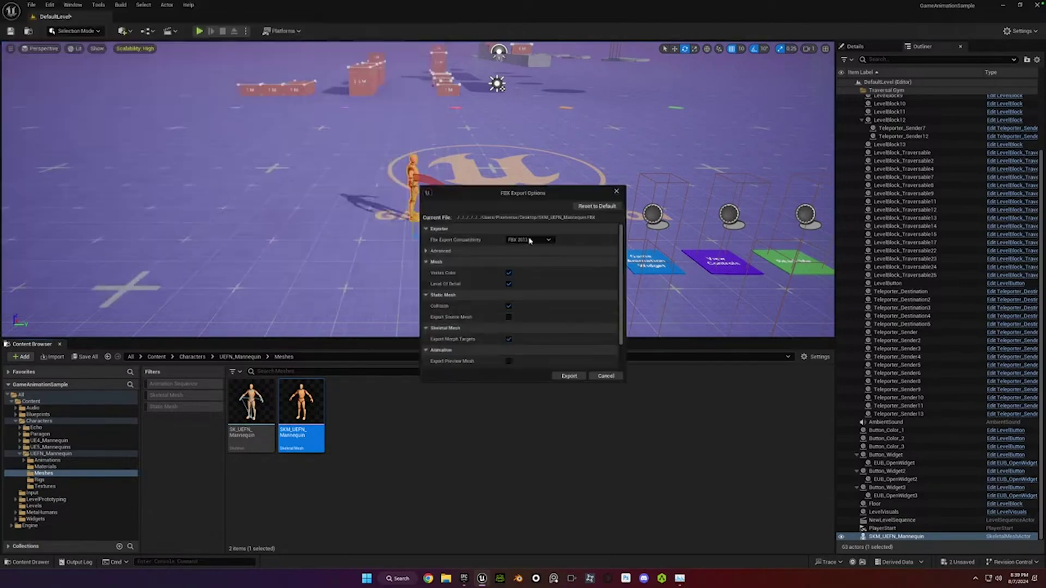
Reset the FBX export options to defaults and tick Map Skeletal Motion to Root.
{"action": "left_click_drag", "start_coordinate": [623, 380], "coordinate": [624, 396]}
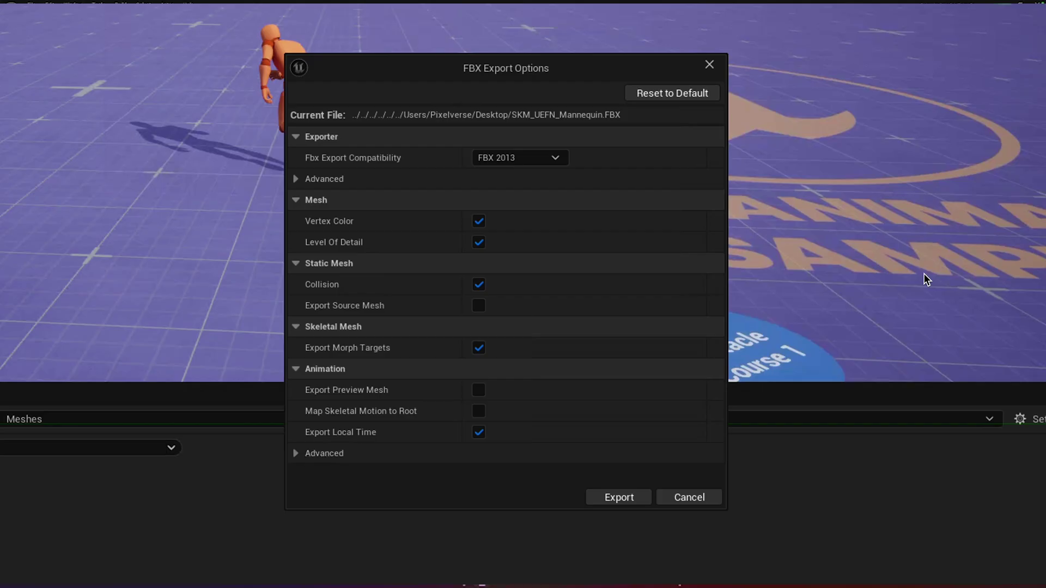
{"action": "mouse_move", "coordinate": [539, 71]}
{"action": "left_mouse_down"}
{"action": "mouse_move", "coordinate": [578, 68]}
{"action": "mouse_move", "coordinate": [533, 64]}
{"action": "left_mouse_up"}
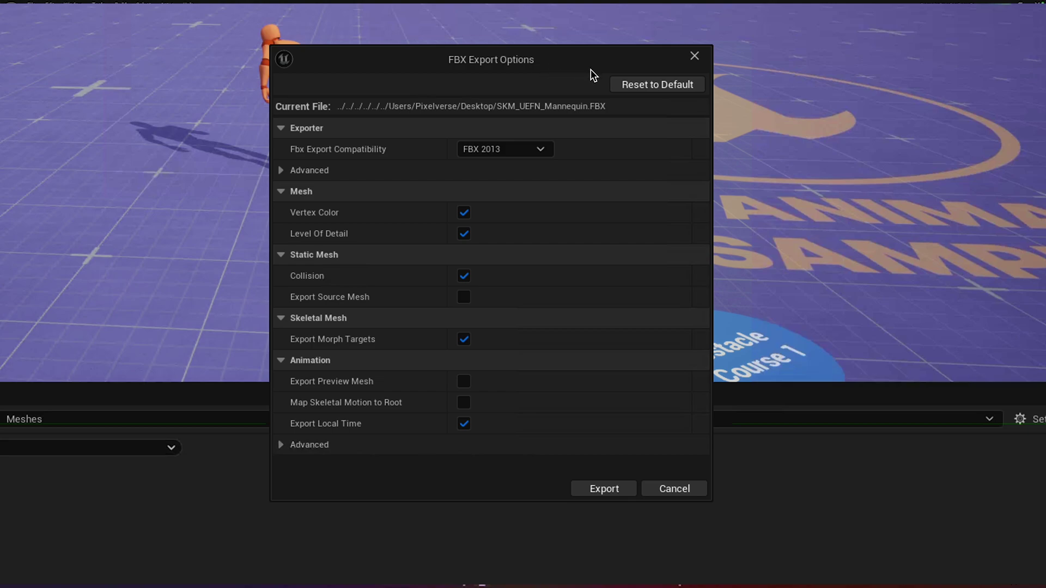
{"action": "left_click", "coordinate": [635, 84]}
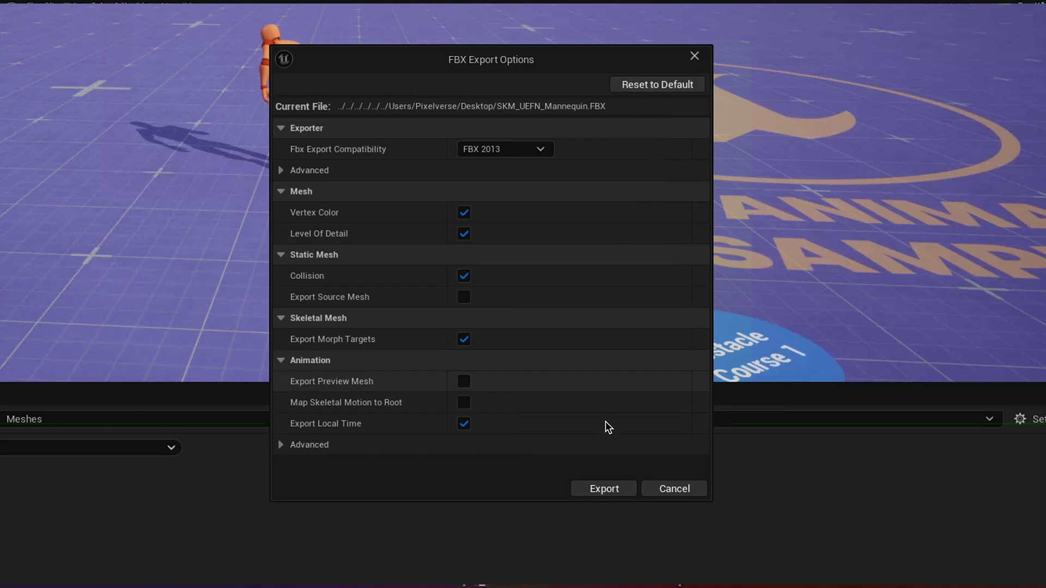
{"action": "mouse_move", "coordinate": [321, 406]}
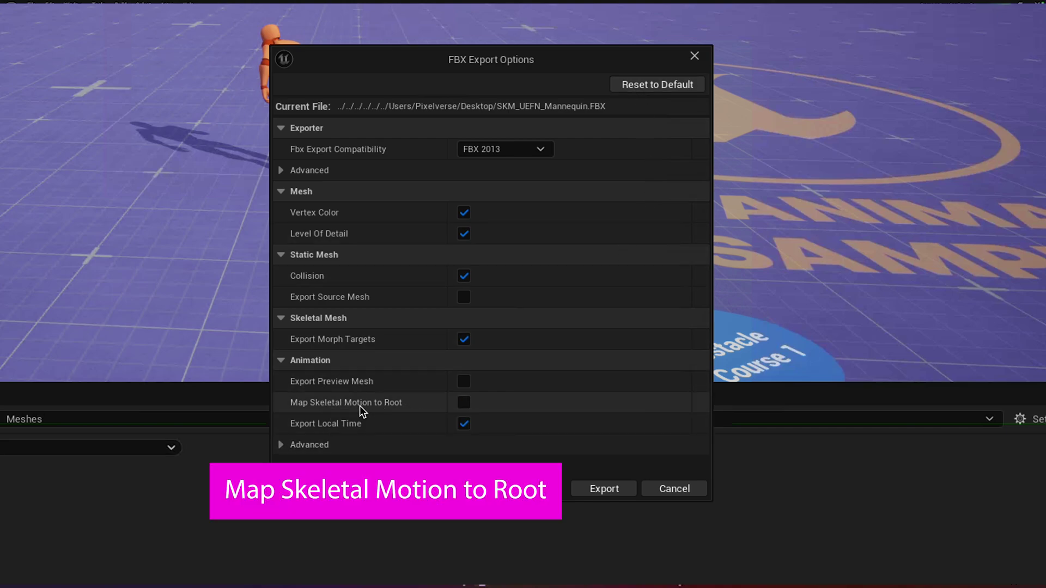
{"action": "left_click", "coordinate": [463, 403]}
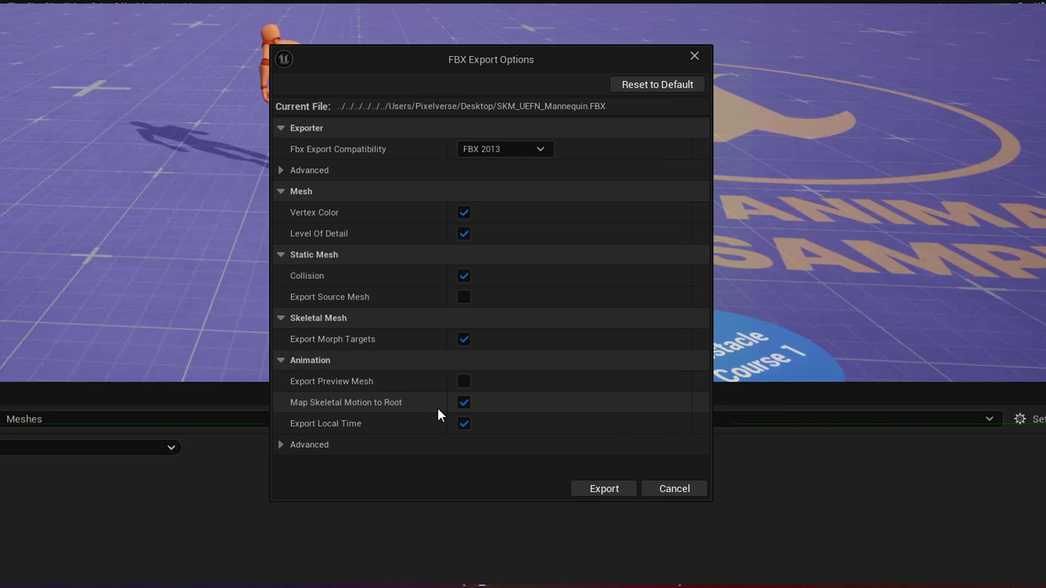
Open Characters > UEFN_Mannequin > Animations and browse its subfolders from AimOffset to Walk.
{"action": "left_click", "coordinate": [596, 487]}
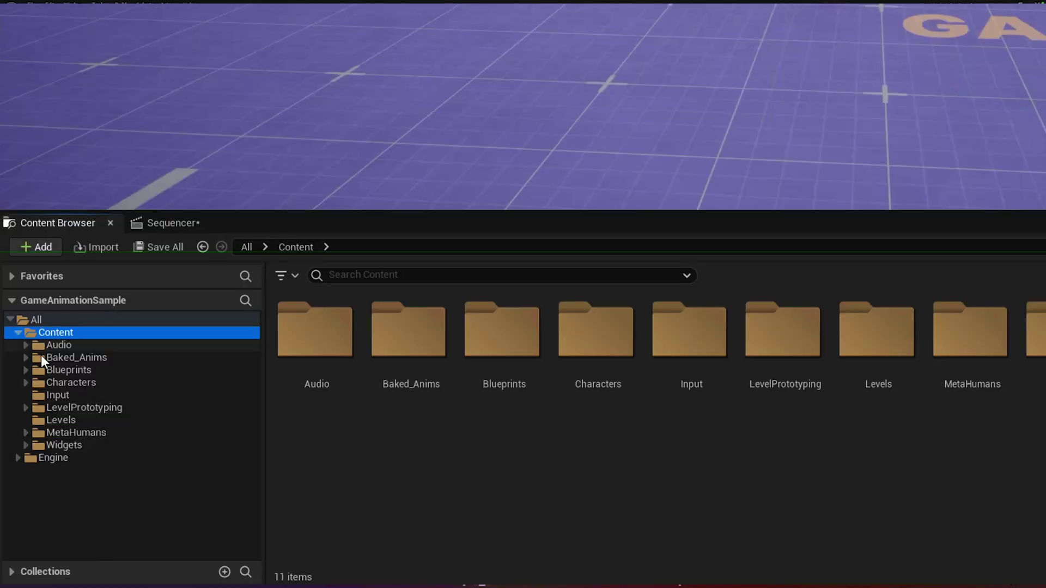
{"action": "left_click", "coordinate": [25, 383]}
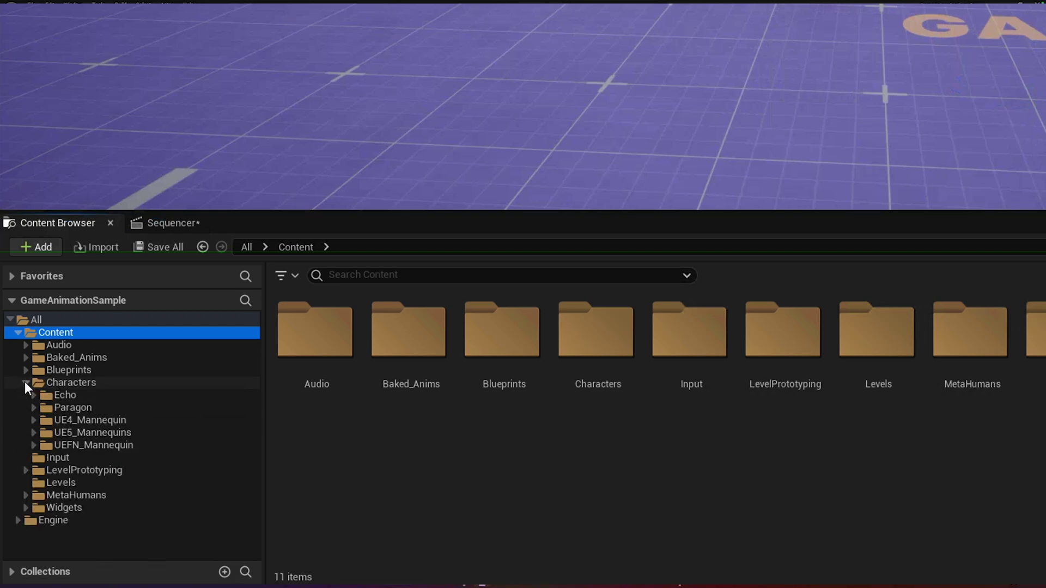
{"action": "left_click", "coordinate": [35, 444]}
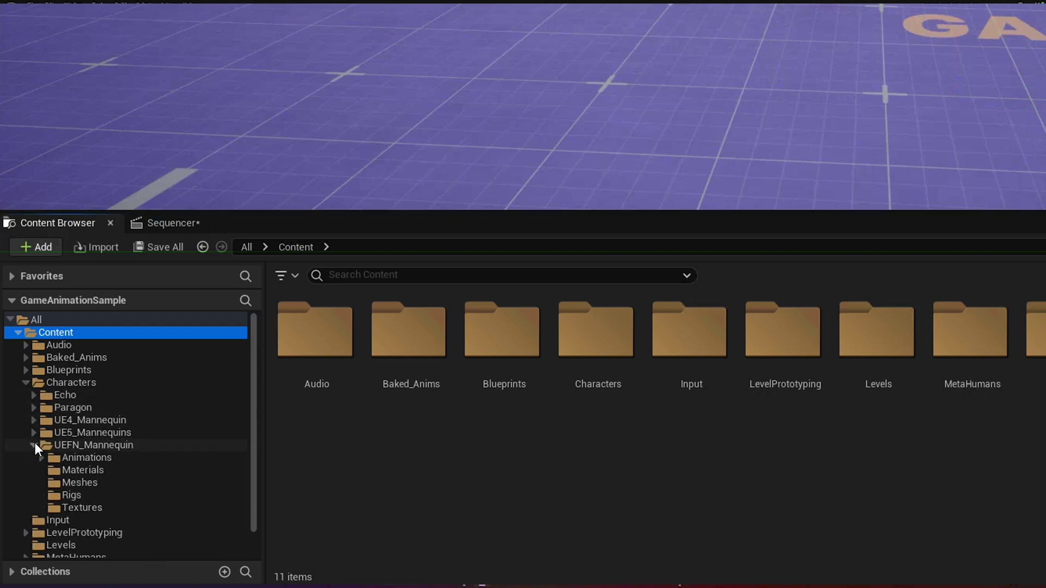
{"action": "left_click", "coordinate": [40, 457]}
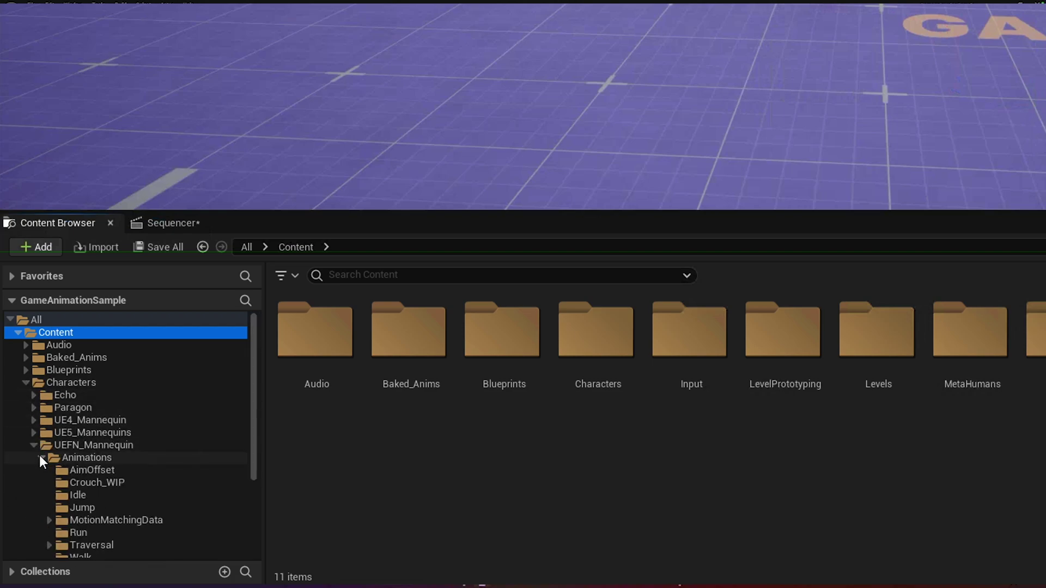
{"action": "left_click", "coordinate": [74, 461]}
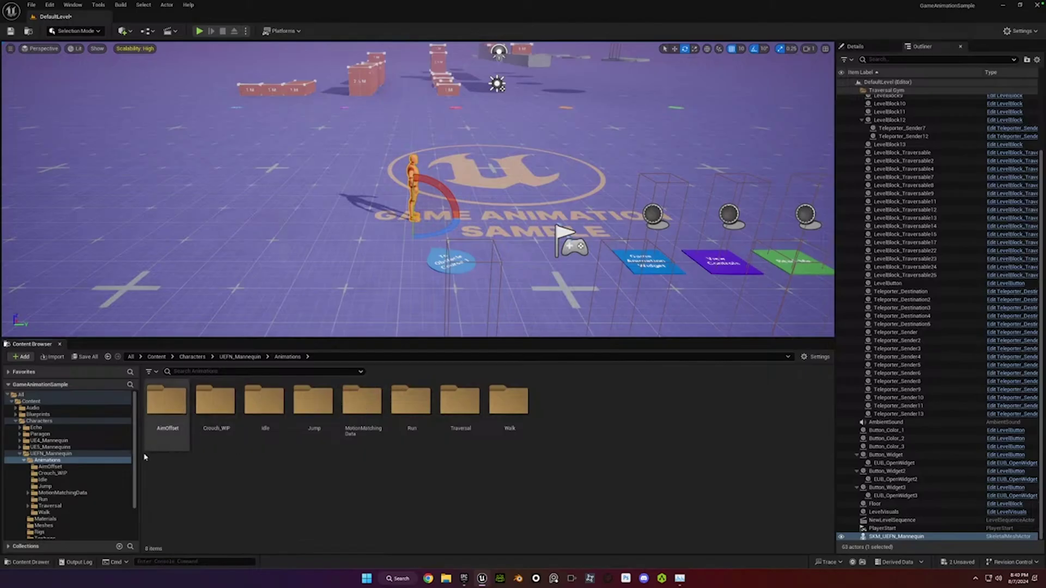
{"action": "left_click", "coordinate": [174, 424]}
{"action": "left_click", "coordinate": [500, 404], "text": "shift"}
{"action": "left_click", "coordinate": [500, 405]}
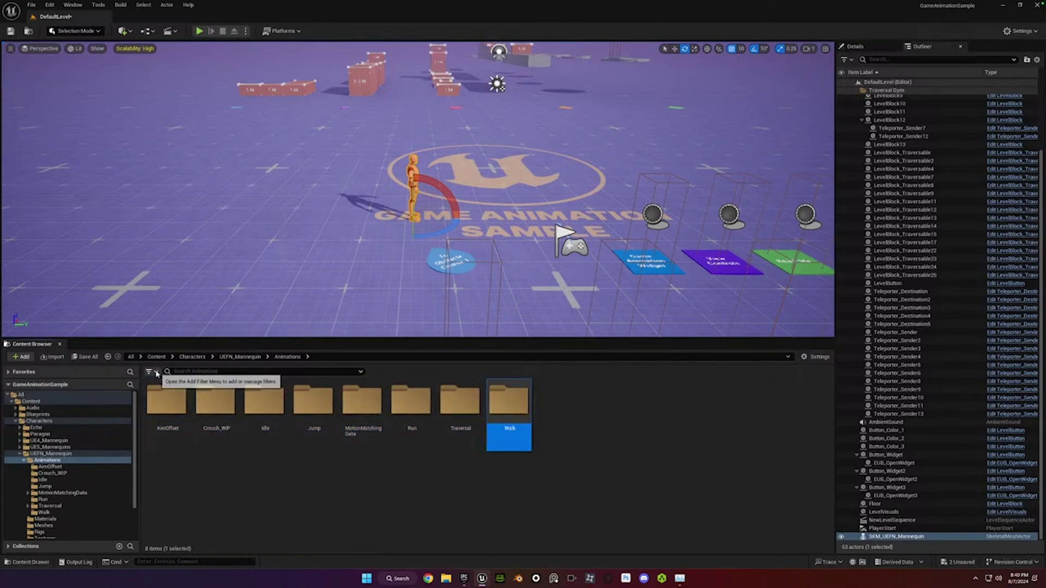
Filter to Animation Sequence assets and select every listed sequence.
{"action": "left_click", "coordinate": [150, 372]}
{"action": "mouse_move", "coordinate": [193, 18]}
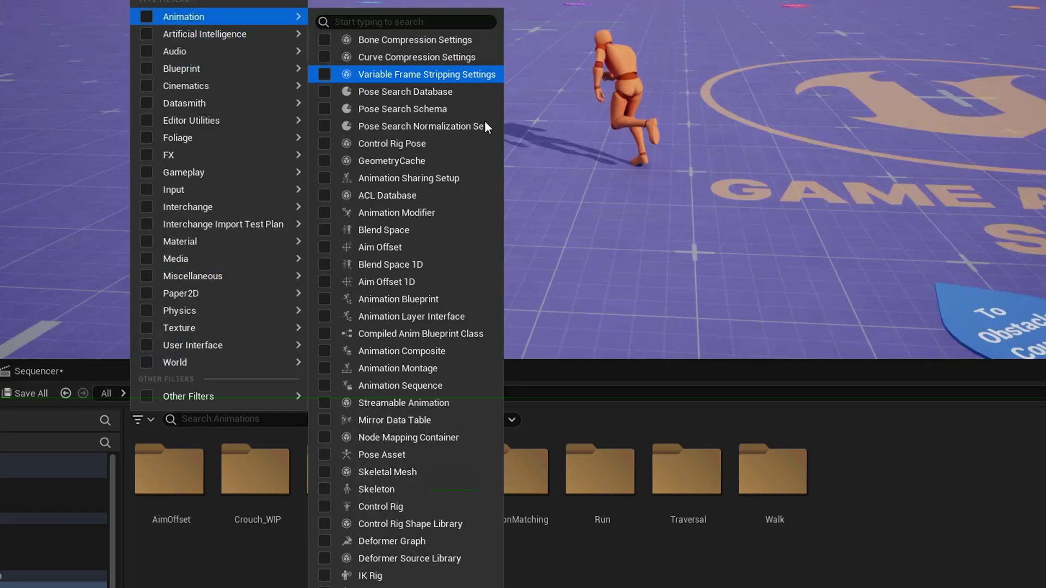
{"action": "left_click", "coordinate": [327, 386]}
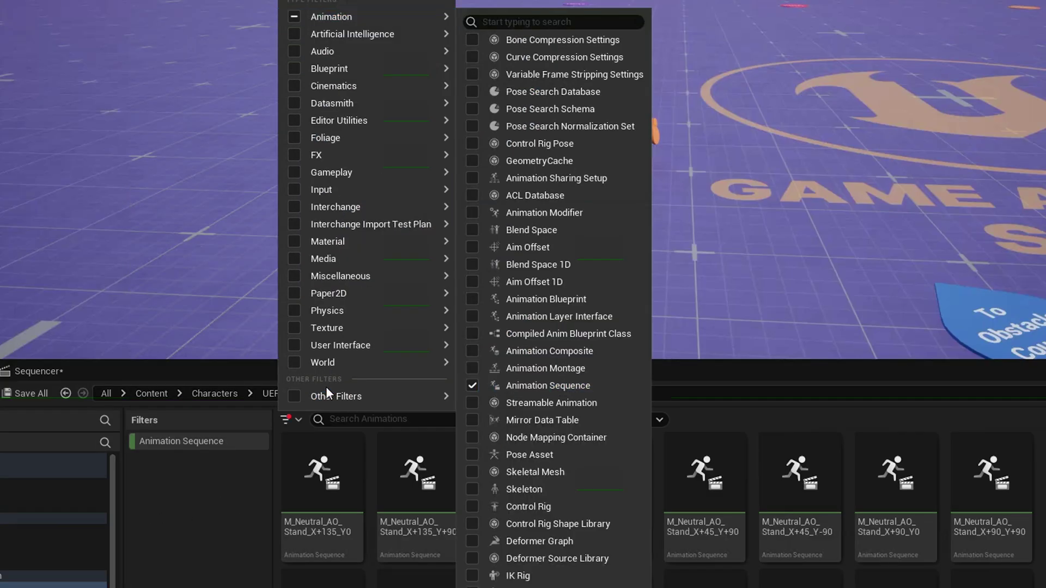
{"action": "left_click", "coordinate": [331, 499]}
{"action": "left_click", "coordinate": [331, 498]}
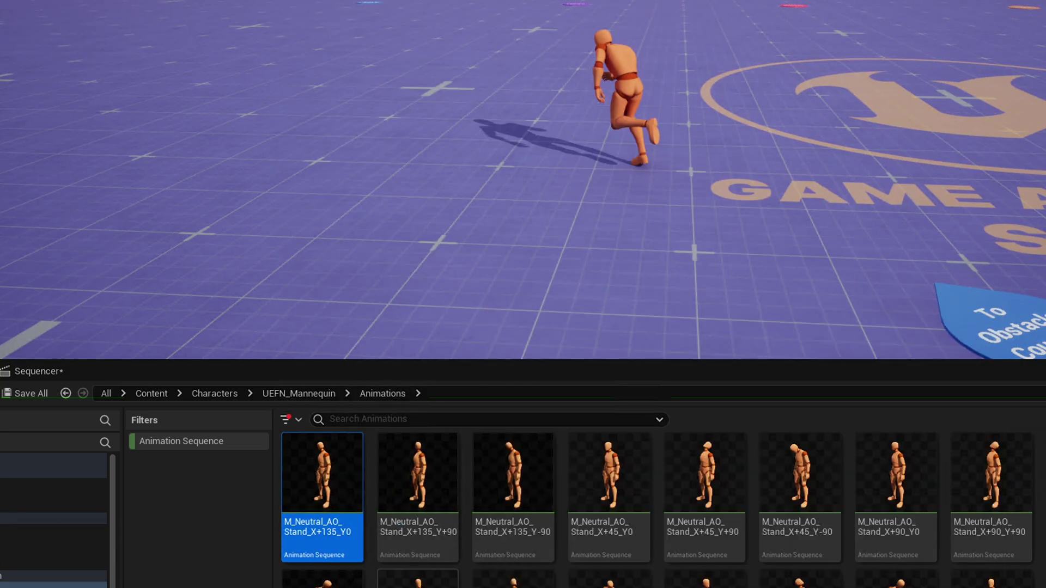
{"action": "left_click", "coordinate": [380, 584], "text": "shift"}
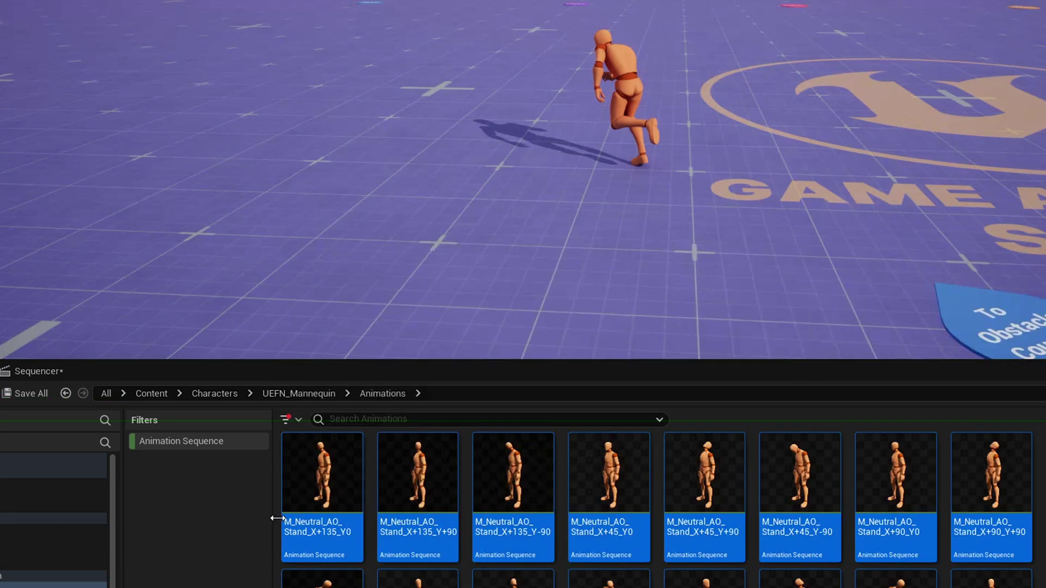
Bulk Export the selected animation sequences, confirming the load of all 133 assets.
{"action": "right_click", "coordinate": [297, 499]}
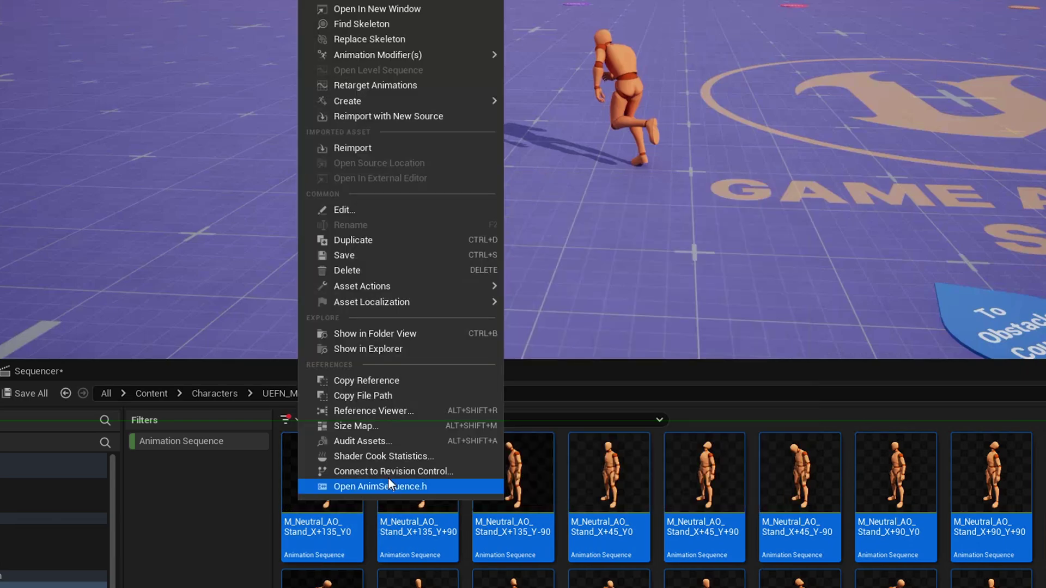
{"action": "mouse_move", "coordinate": [414, 286]}
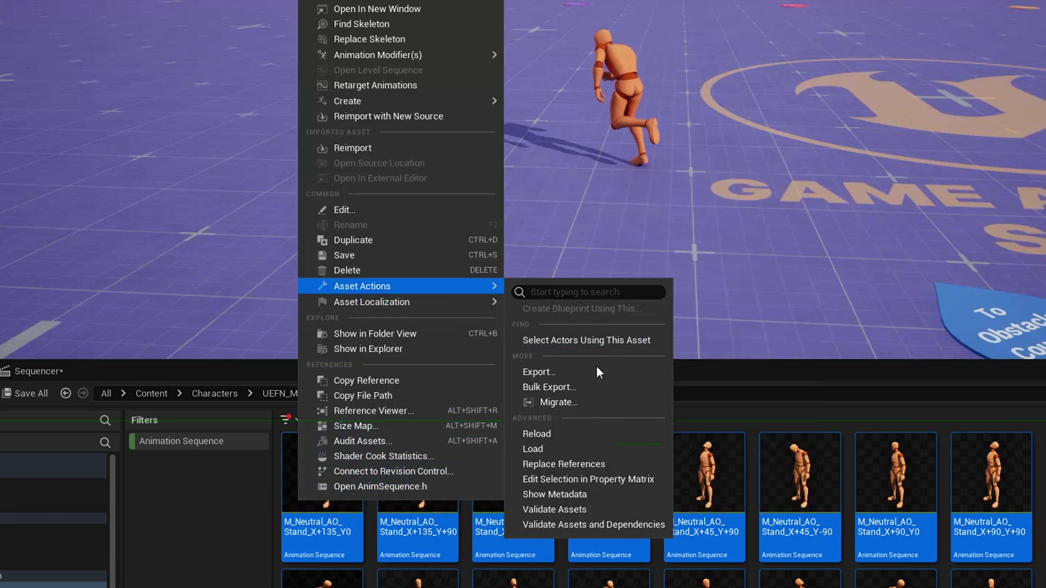
{"action": "left_click", "coordinate": [591, 387]}
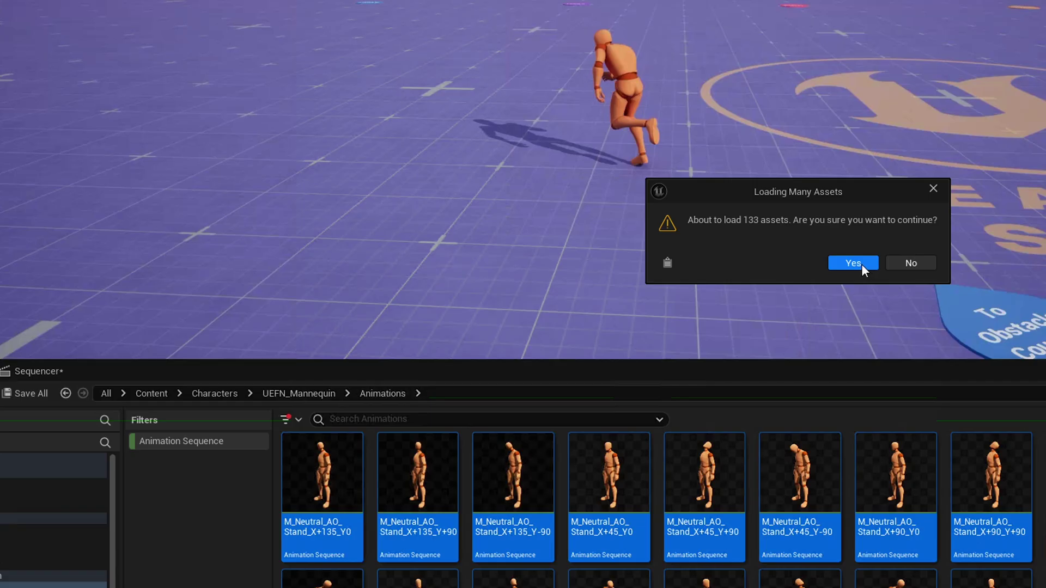
{"action": "left_click", "coordinate": [554, 303]}
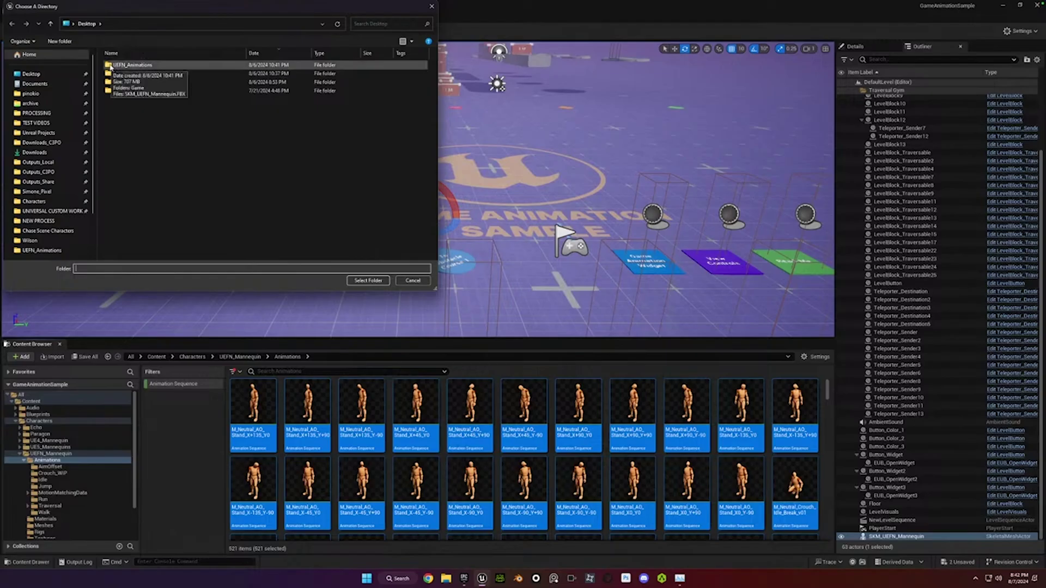
Choose the UEFN_Animations folder on the Desktop as the bulk export destination.
{"action": "left_click", "coordinate": [125, 65]}
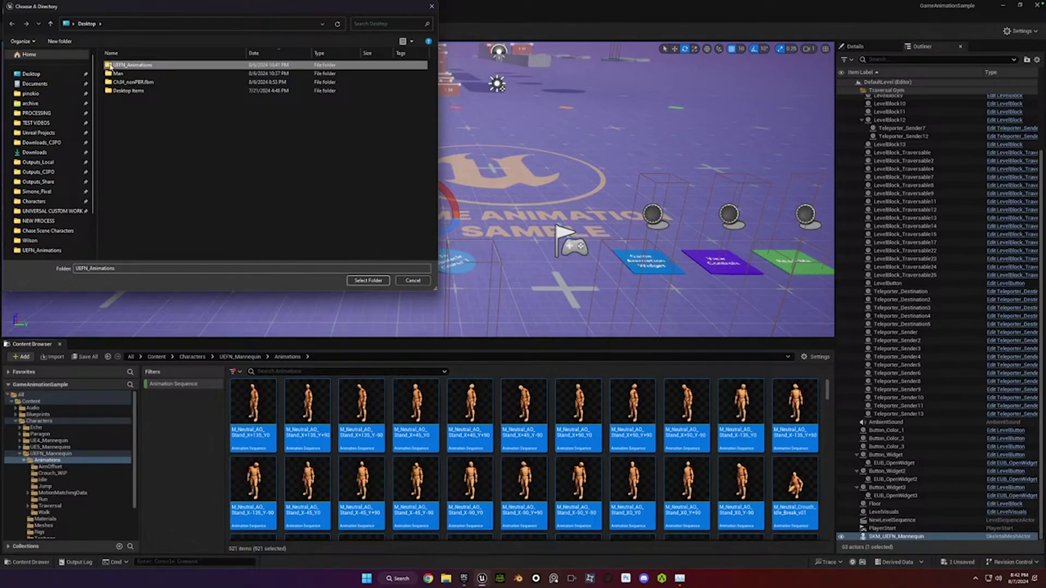
{"action": "double_click", "coordinate": [126, 65]}
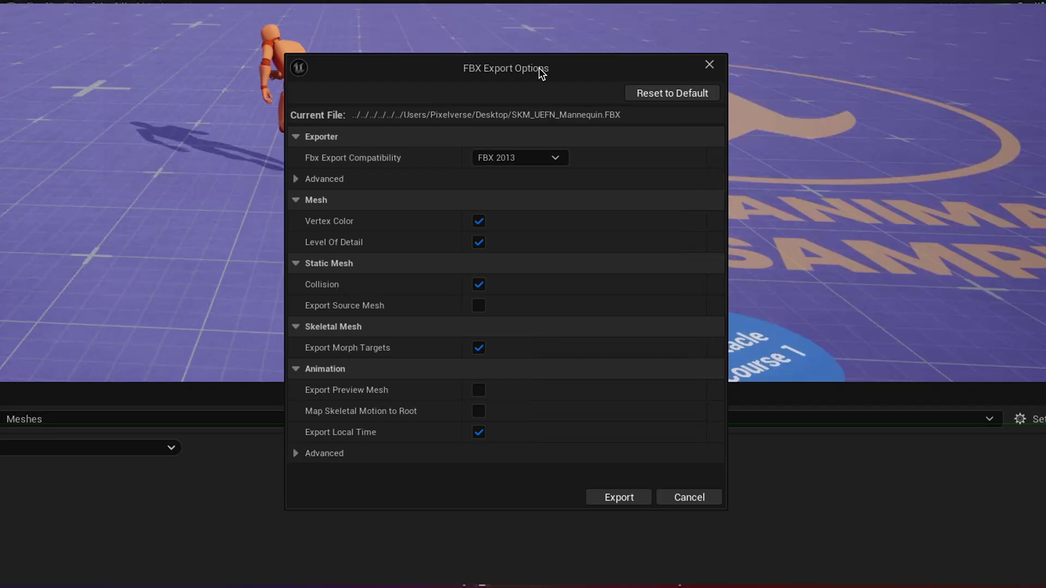
Tick Map Skeletal Motion to Root in the bulk export's FBX options.
{"action": "mouse_move", "coordinate": [538, 67]}
{"action": "left_mouse_down"}
{"action": "mouse_move", "coordinate": [577, 64]}
{"action": "mouse_move", "coordinate": [538, 59]}
{"action": "left_mouse_up"}
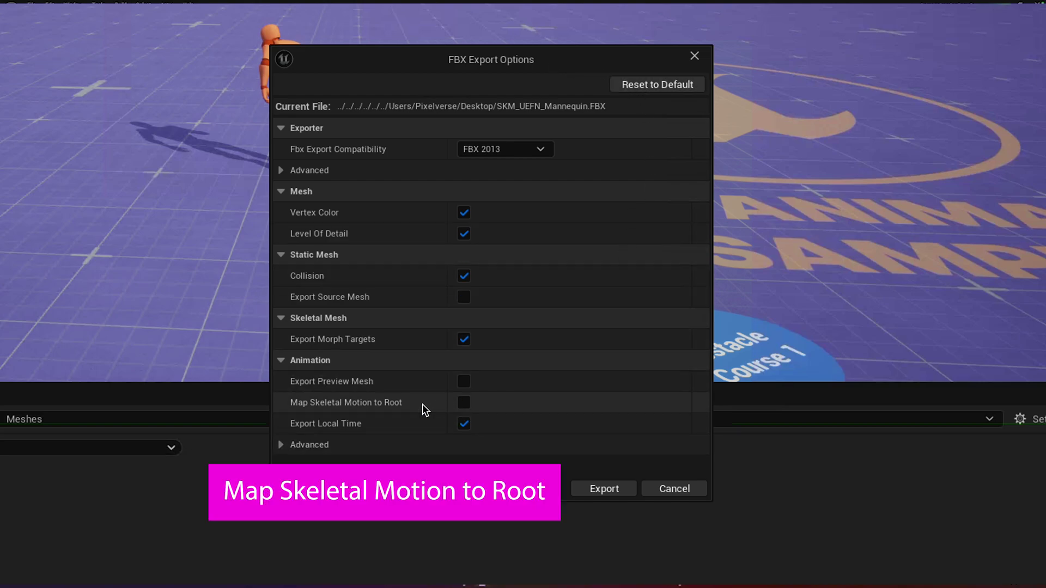
{"action": "left_click", "coordinate": [463, 403]}
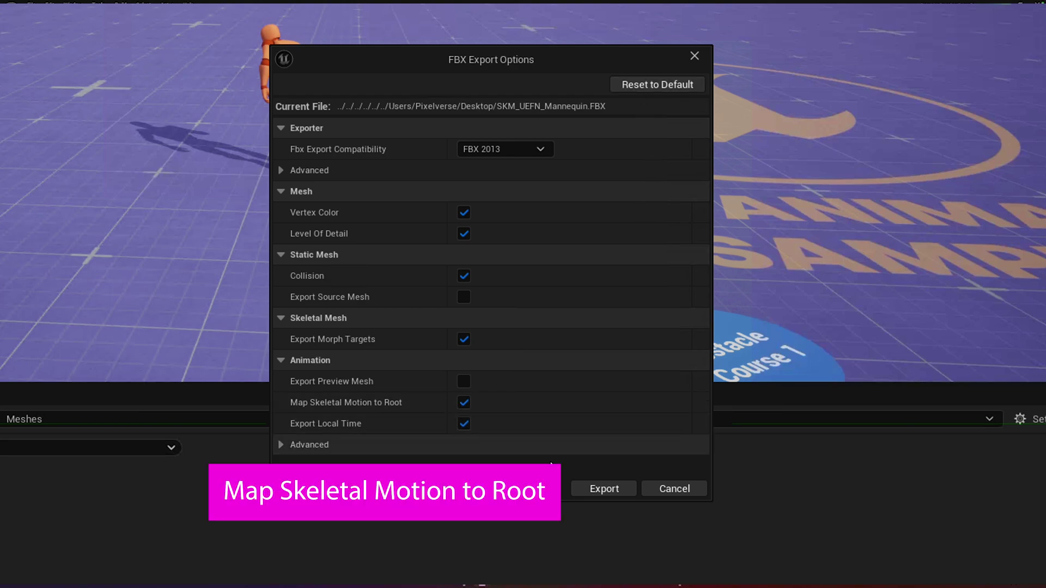
Run the FBX export, then close GameAnimationSample and discard its unsaved changes.
{"action": "left_click", "coordinate": [596, 487]}
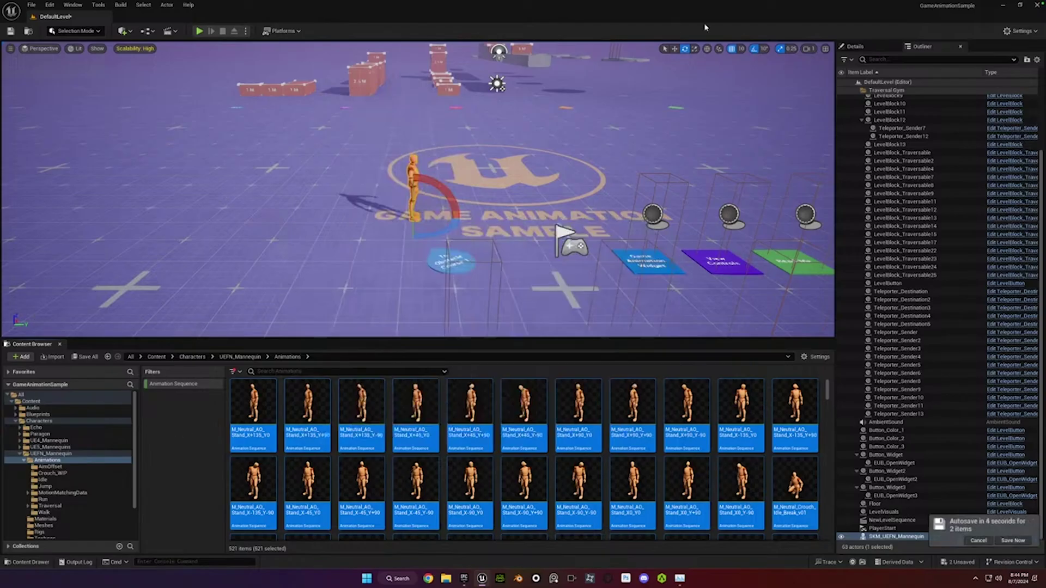
{"action": "left_click", "coordinate": [1037, 7]}
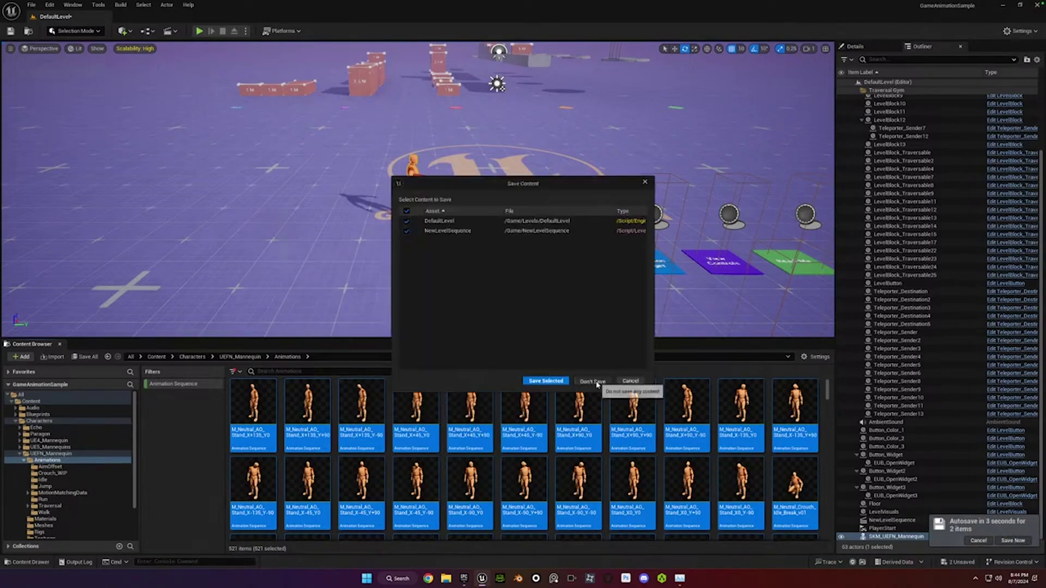
{"action": "left_click", "coordinate": [592, 381]}
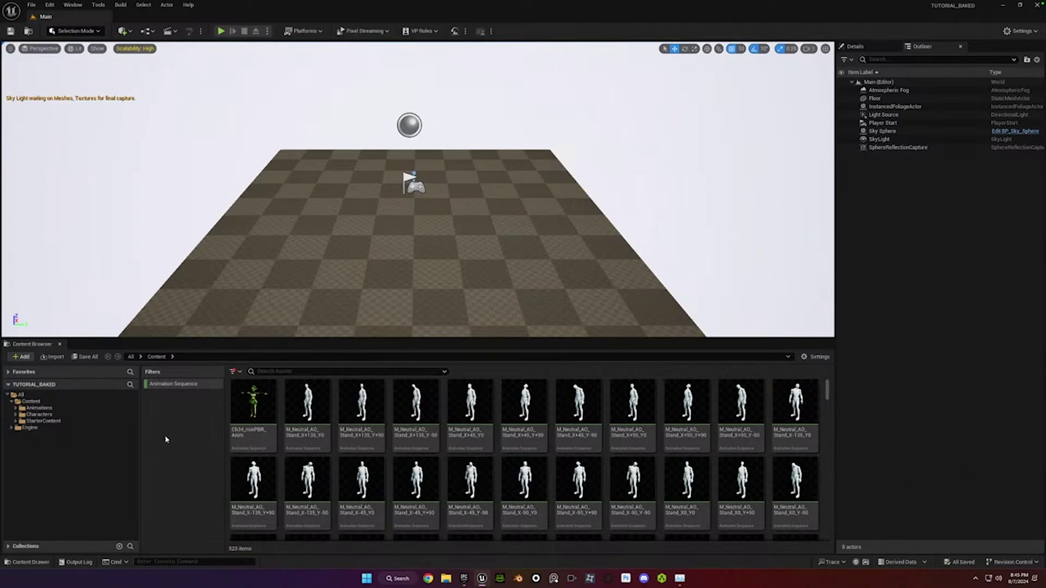
Browse the Wilson and Jolliet folders under Characters, then return to the Content folder.
{"action": "left_click", "coordinate": [55, 395]}
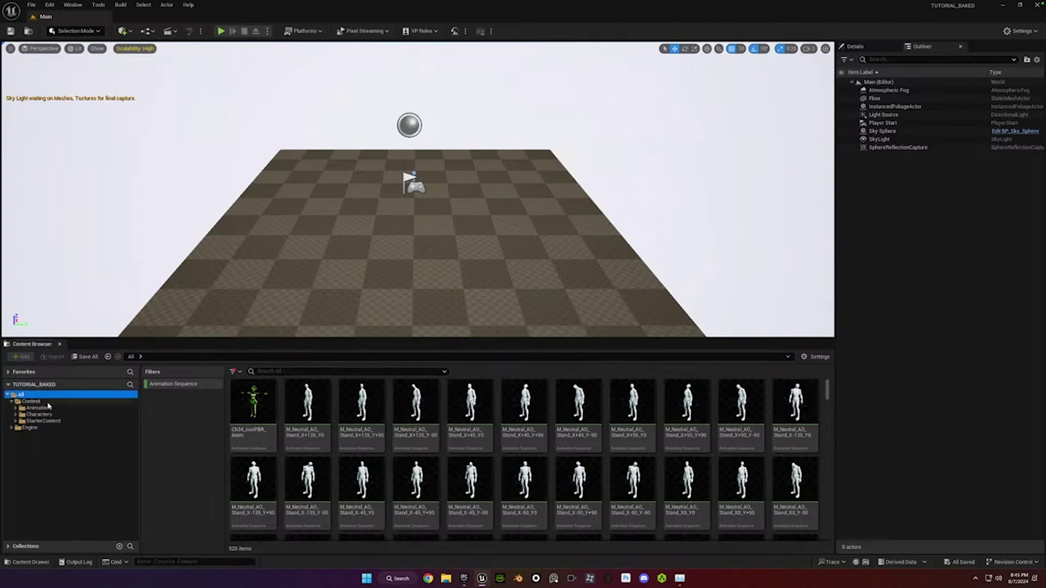
{"action": "left_click", "coordinate": [31, 401]}
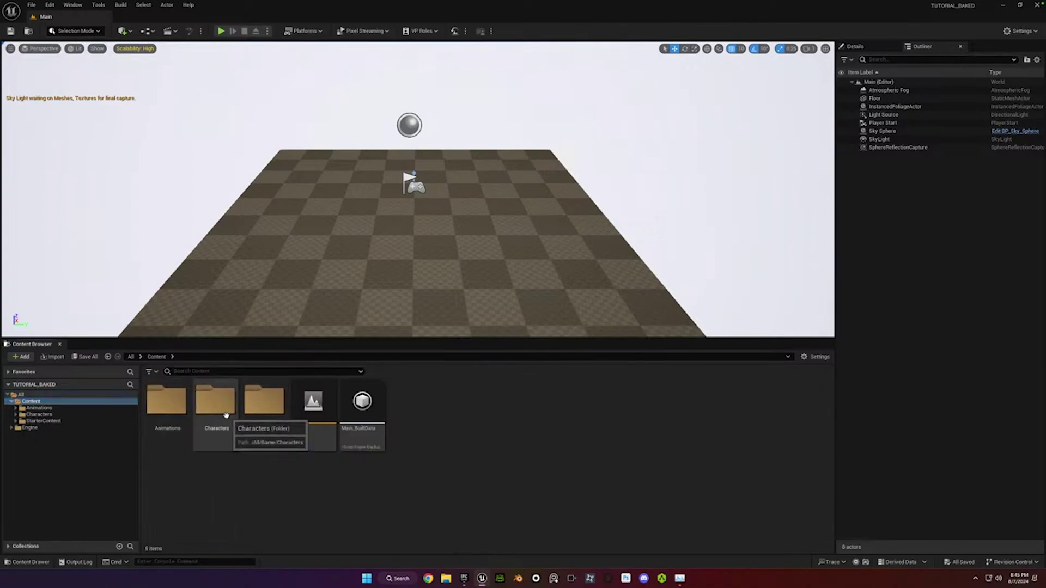
{"action": "double_click", "coordinate": [215, 402]}
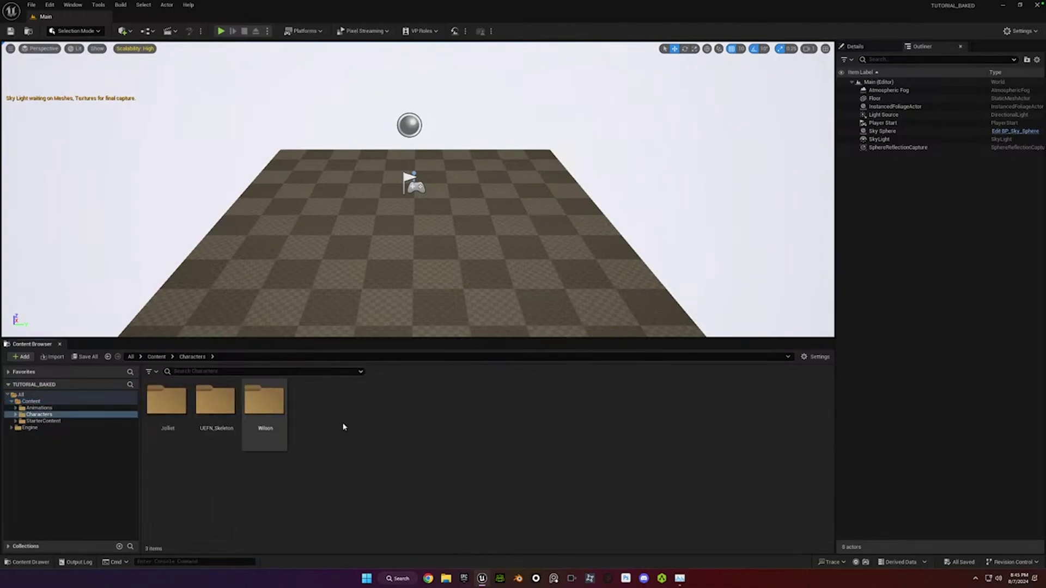
{"action": "double_click", "coordinate": [270, 406]}
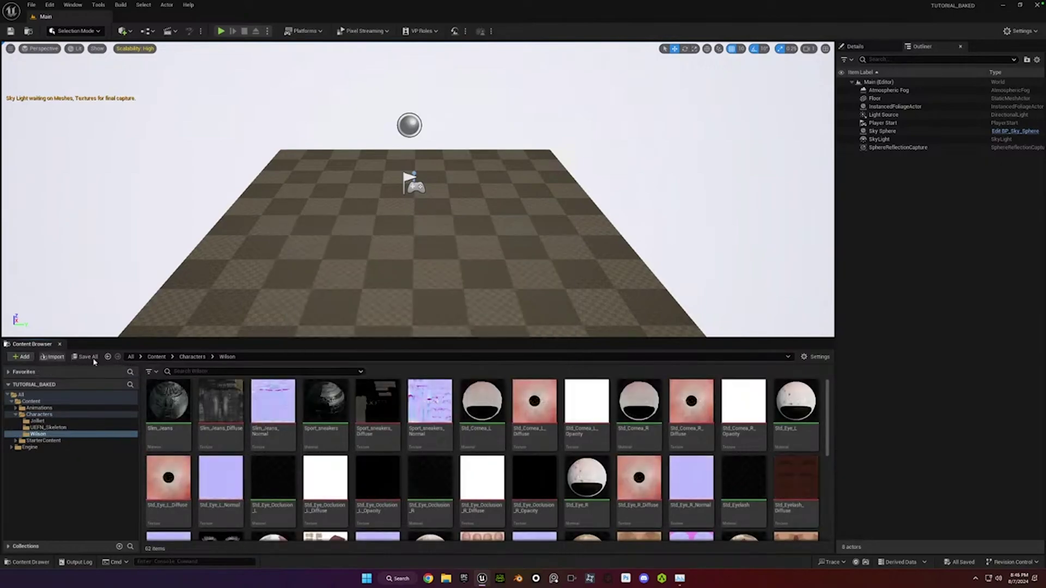
{"action": "left_click", "coordinate": [185, 356]}
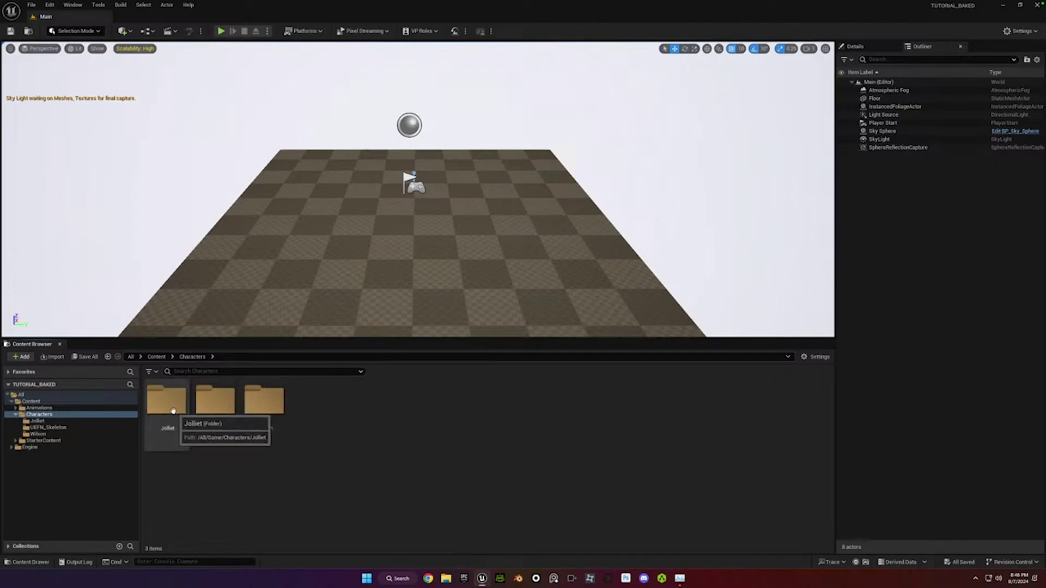
{"action": "double_click", "coordinate": [173, 412]}
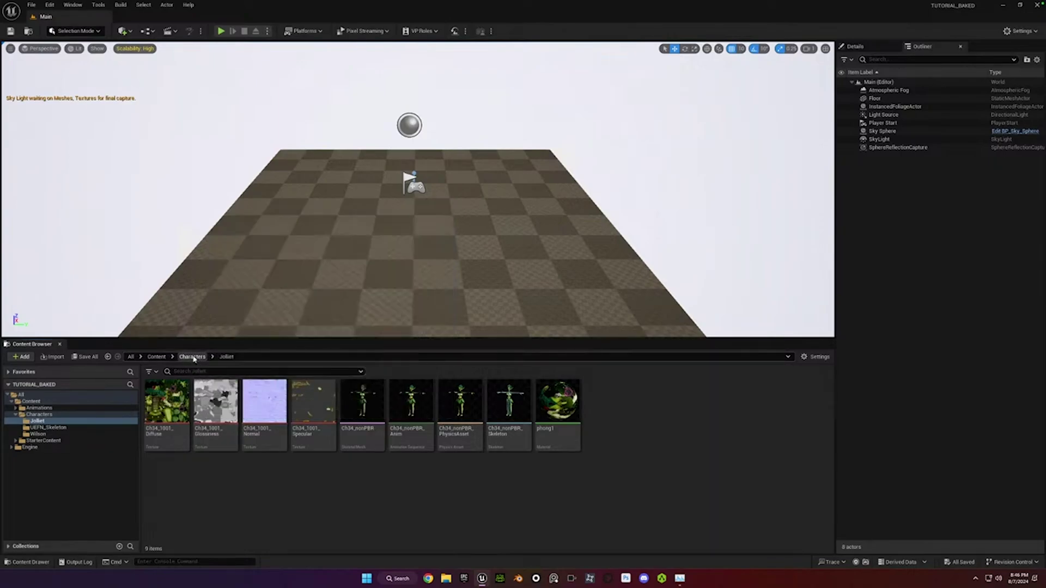
{"action": "left_click", "coordinate": [192, 357]}
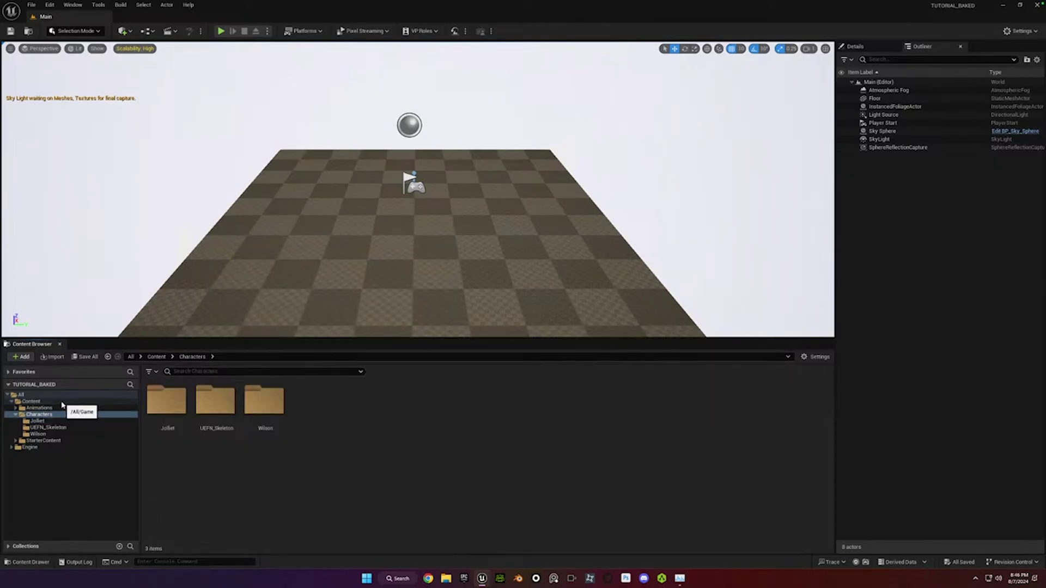
{"action": "left_click", "coordinate": [62, 402]}
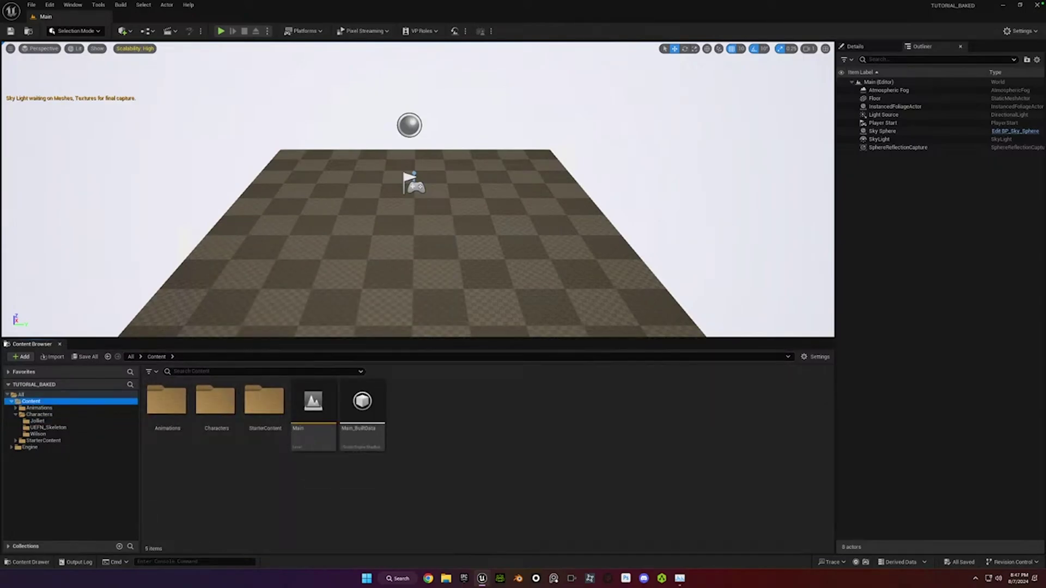
Create a new folder named Nick inside the Characters folder.
{"action": "right_click", "coordinate": [457, 411]}
{"action": "left_click", "coordinate": [213, 403]}
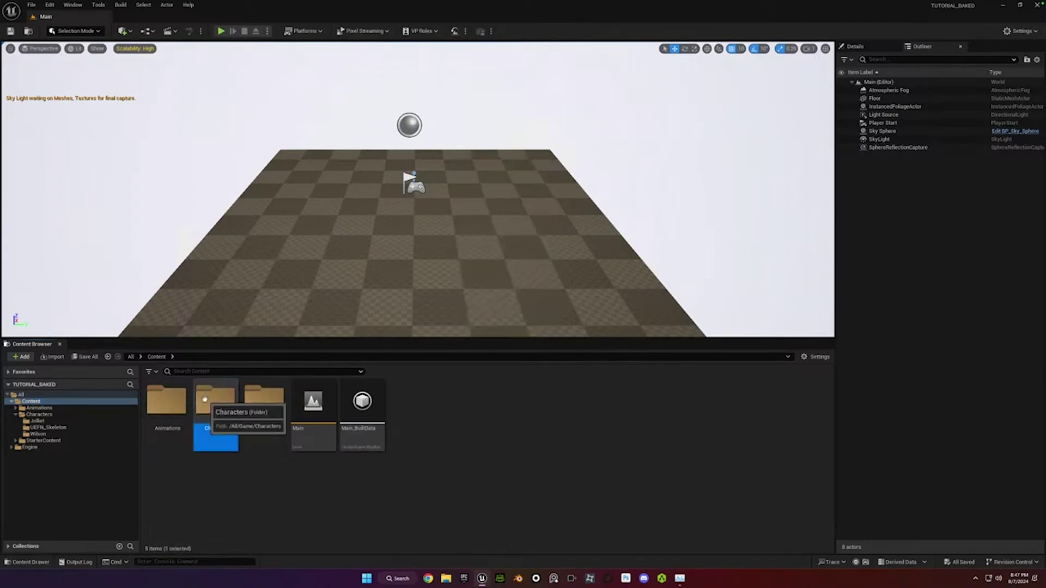
{"action": "double_click", "coordinate": [212, 403]}
{"action": "right_click", "coordinate": [373, 415]}
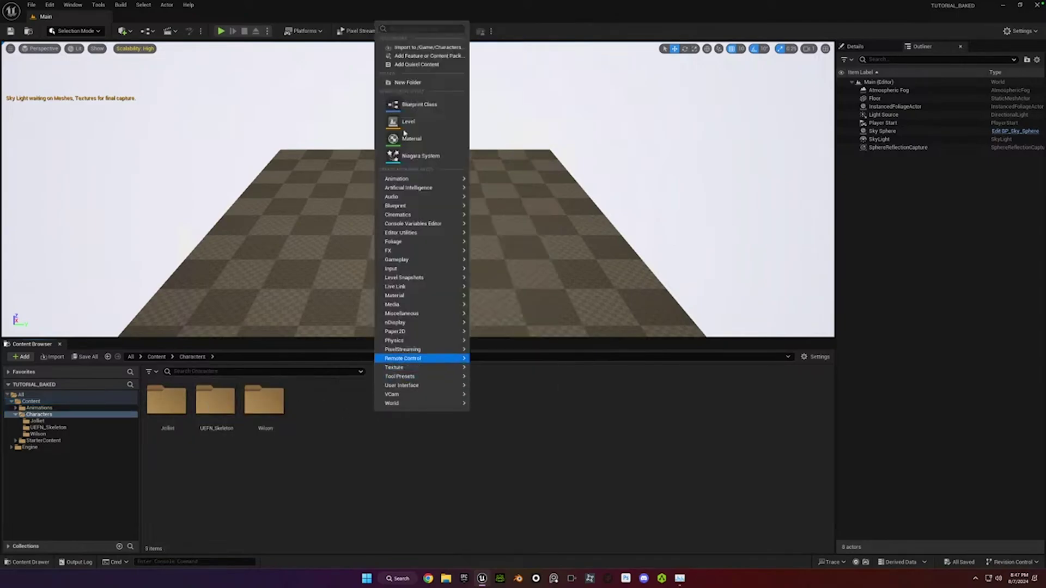
{"action": "left_click", "coordinate": [406, 82]}
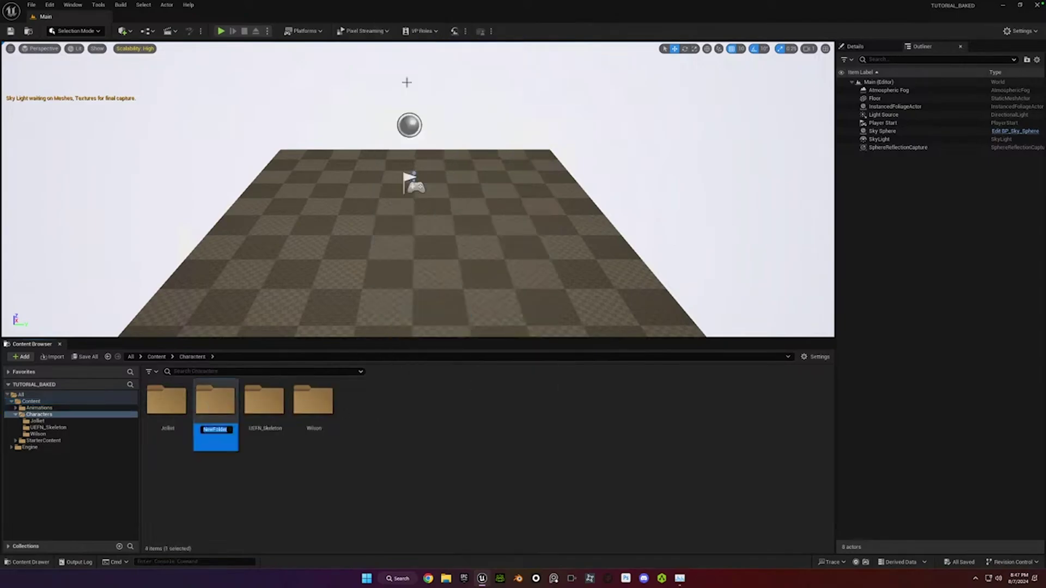
{"action": "type", "text": "Nick\\"}
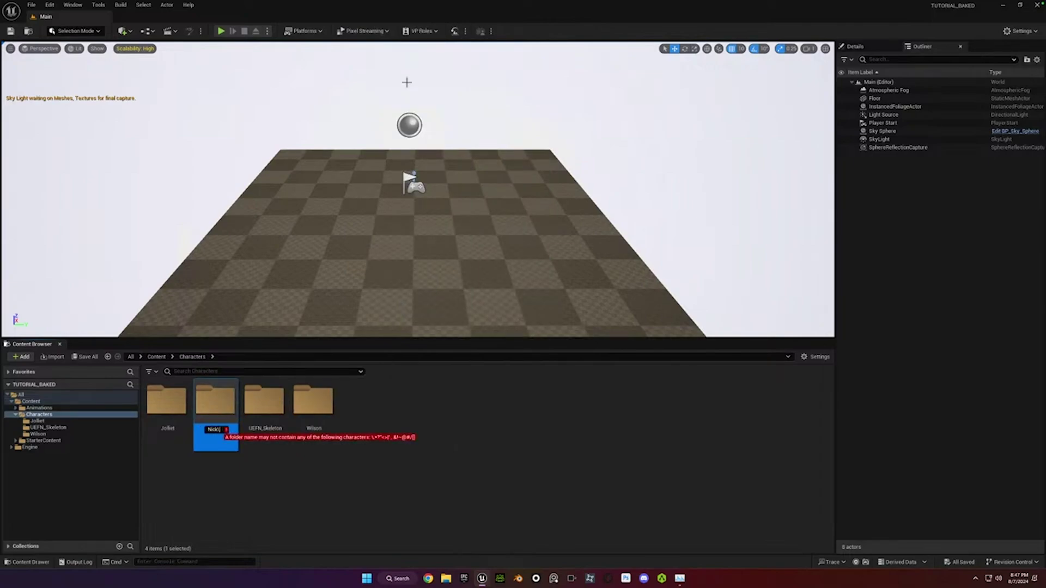
{"action": "key", "text": "BackSpace"}
{"action": "key", "text": "Return"}
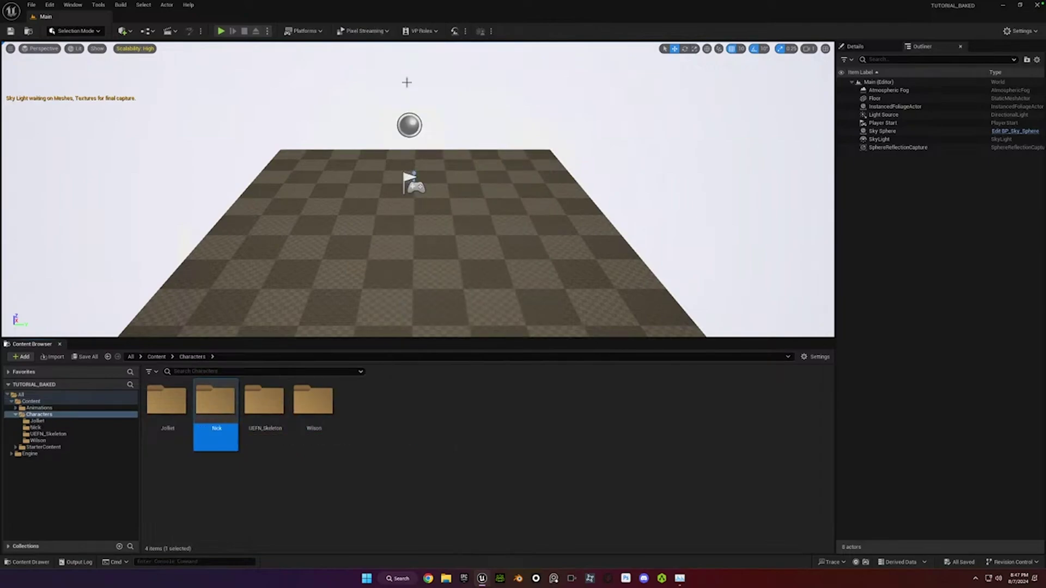
Import Nick.fbx from the Chase Scene Characters folder into the Nick folder.
{"action": "double_click", "coordinate": [225, 408]}
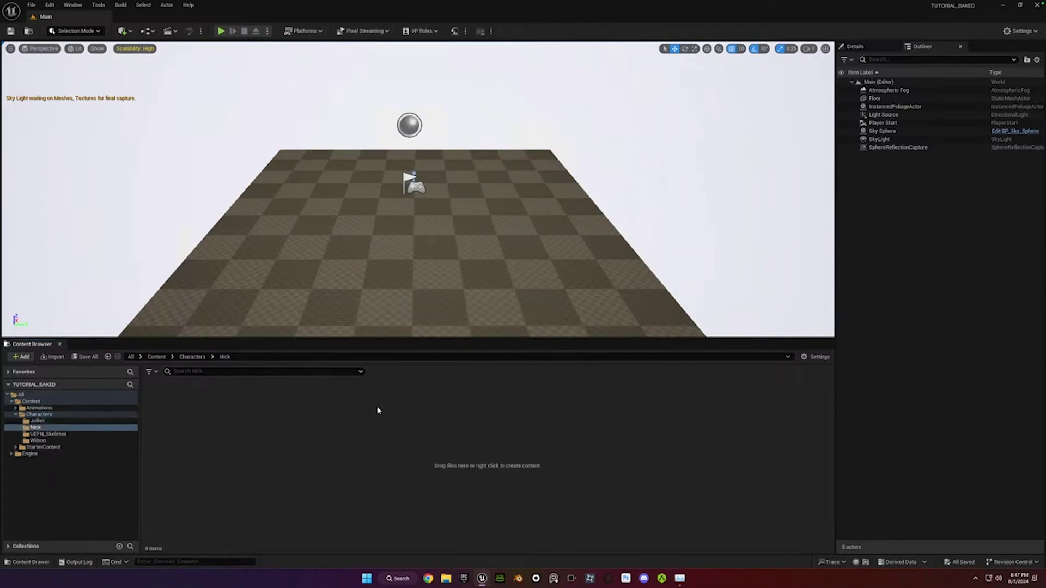
{"action": "right_click", "coordinate": [378, 411]}
{"action": "left_click", "coordinate": [425, 42]}
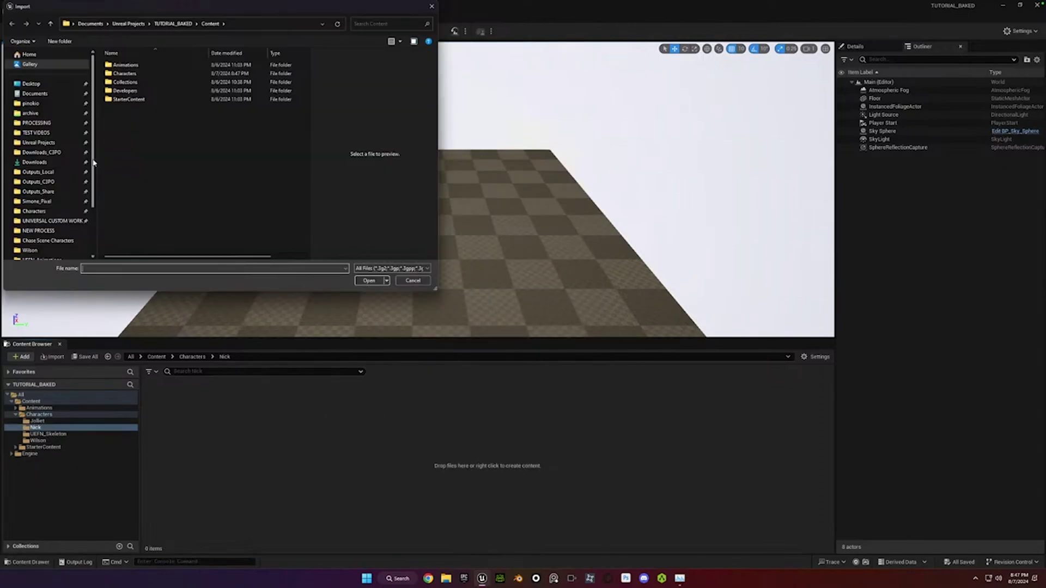
{"action": "left_click", "coordinate": [52, 199]}
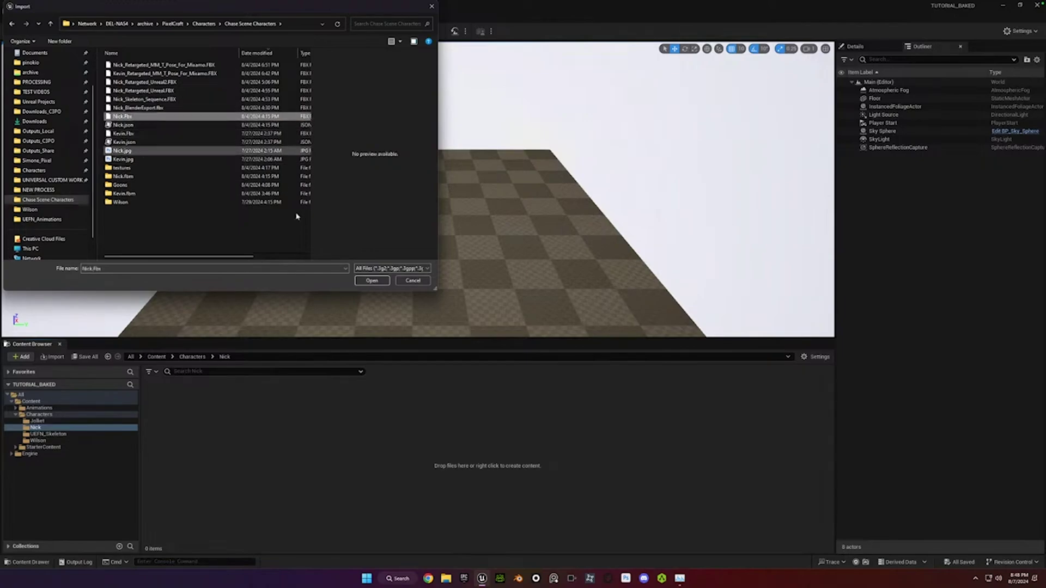
{"action": "left_click", "coordinate": [413, 281]}
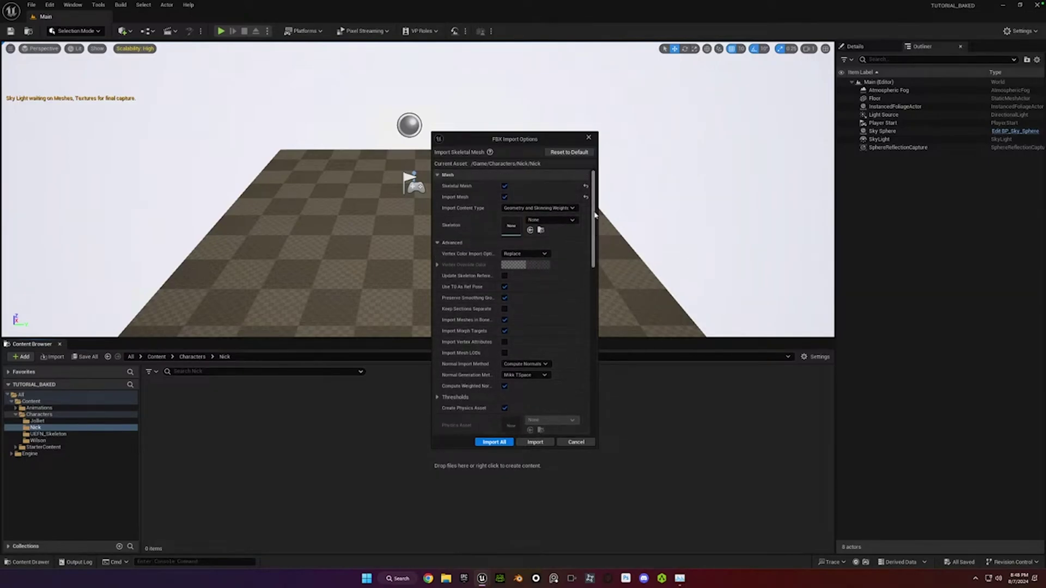
Reset the import options to defaults and enable Import Animations with Animated Time length.
{"action": "left_click", "coordinate": [568, 152]}
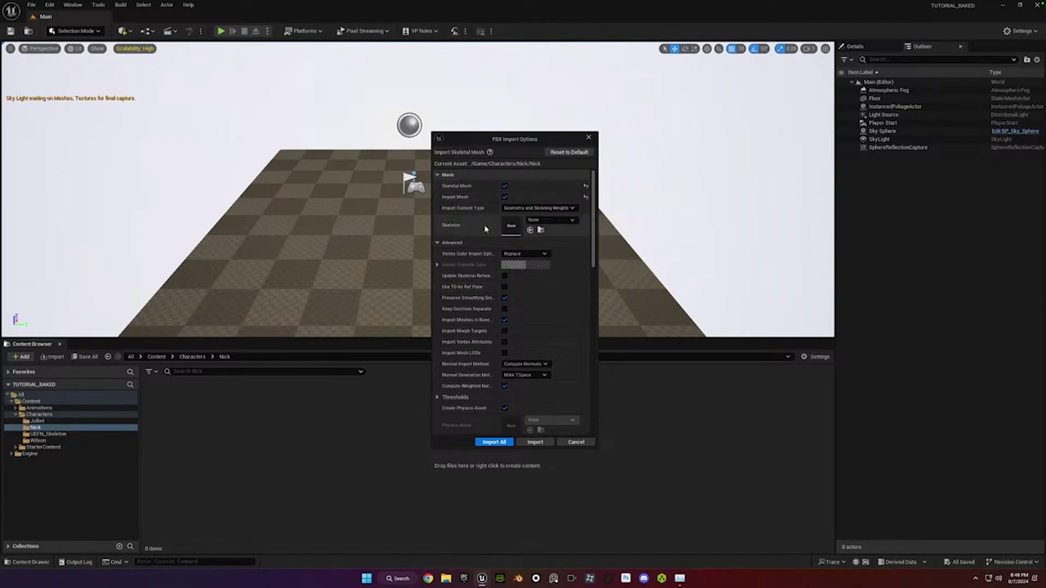
{"action": "left_click", "coordinate": [444, 242]}
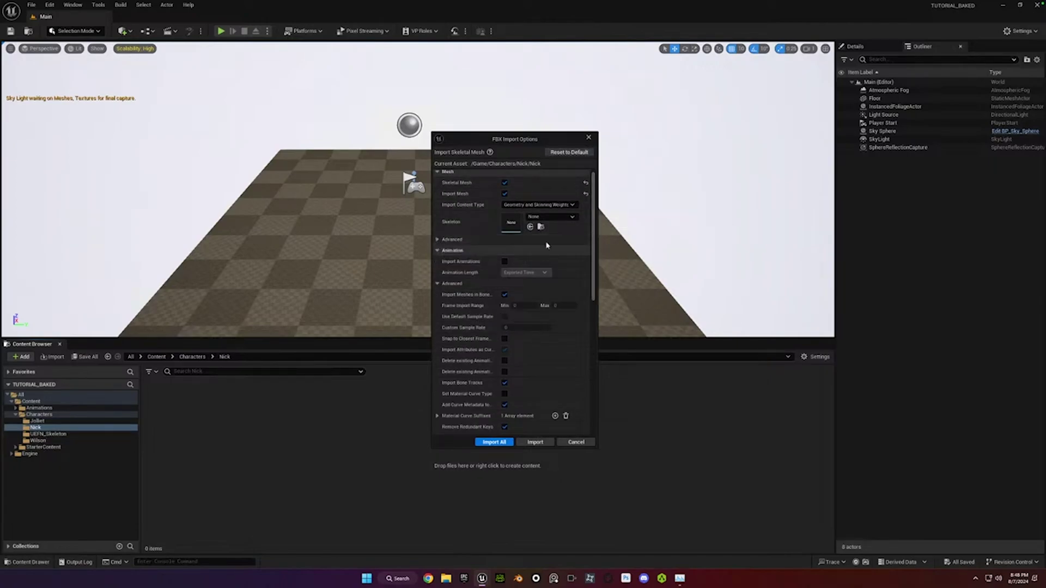
{"action": "scroll", "coordinate": [595, 222], "scroll_direction": "up", "scroll_amount": 1}
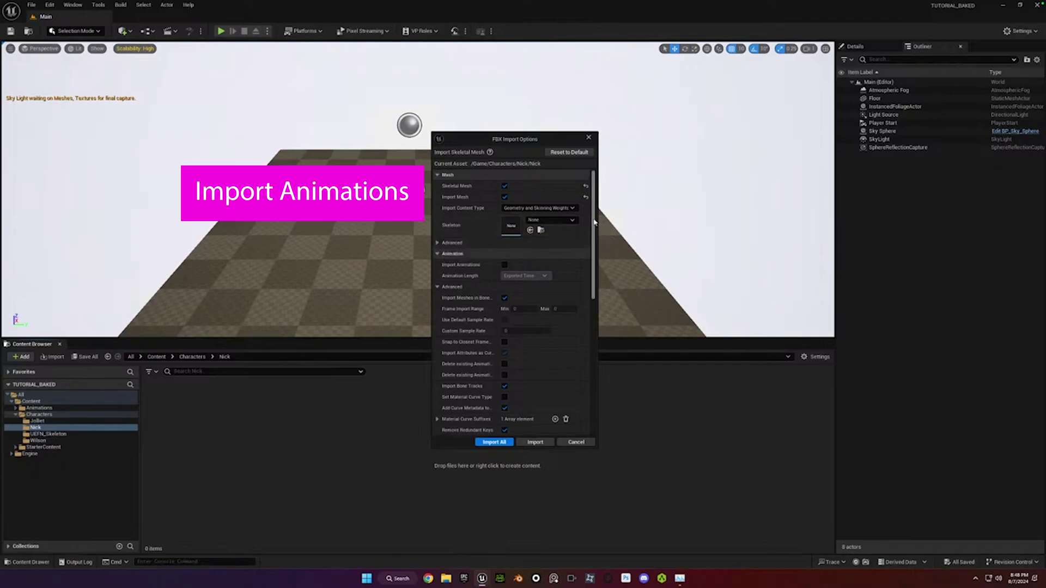
{"action": "left_click", "coordinate": [504, 265]}
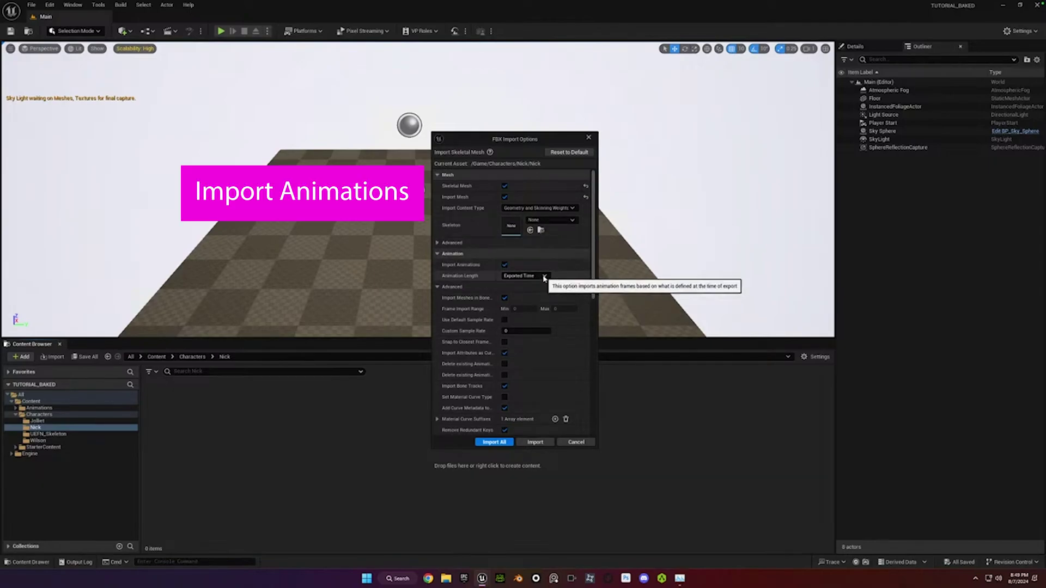
{"action": "left_click", "coordinate": [544, 276]}
{"action": "left_click", "coordinate": [532, 291]}
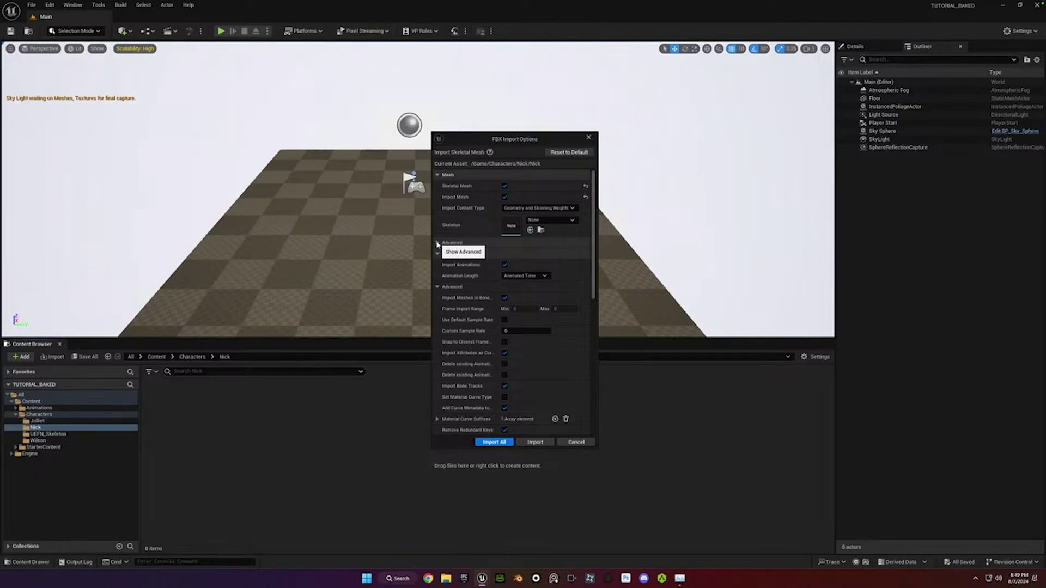
Check the advanced mesh options for T0 reference pose and morph targets, then import Nick.
{"action": "left_click", "coordinate": [437, 242]}
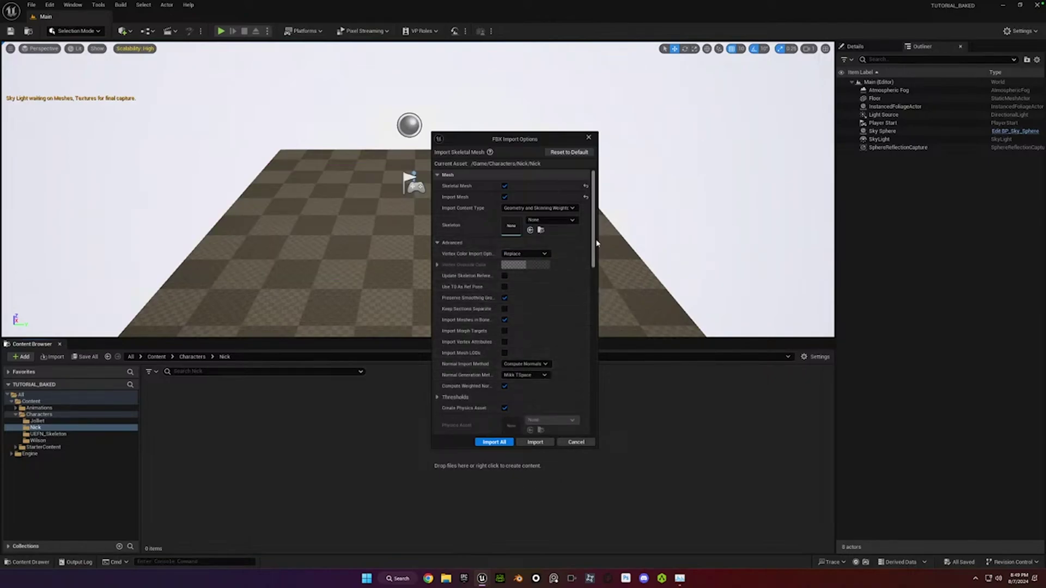
{"action": "scroll", "coordinate": [597, 246], "scroll_direction": "down", "scroll_amount": 1}
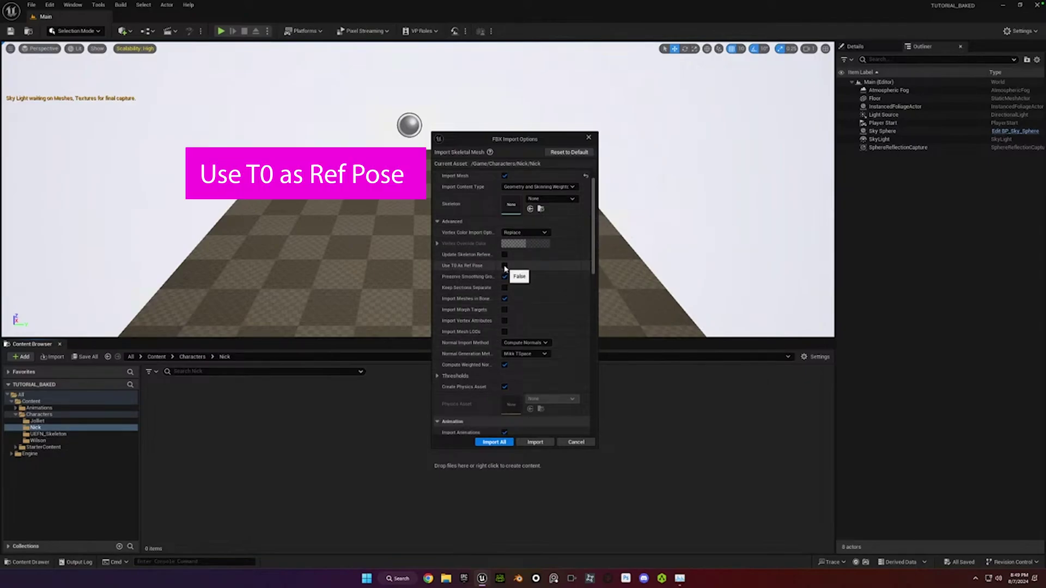
{"action": "scroll", "coordinate": [505, 269], "scroll_direction": "down", "scroll_amount": 4}
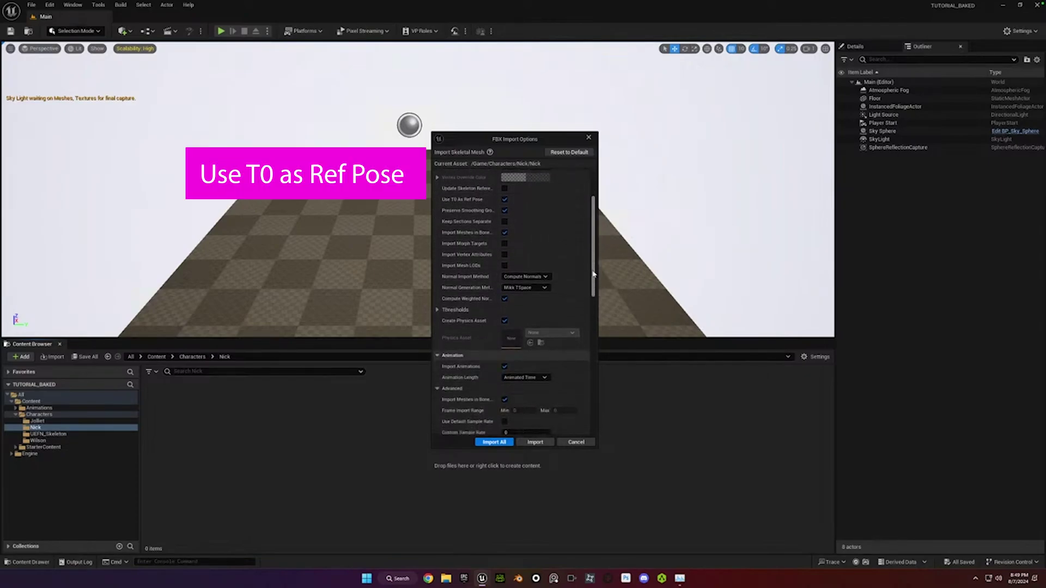
{"action": "scroll", "coordinate": [544, 269], "scroll_direction": "up", "scroll_amount": 2}
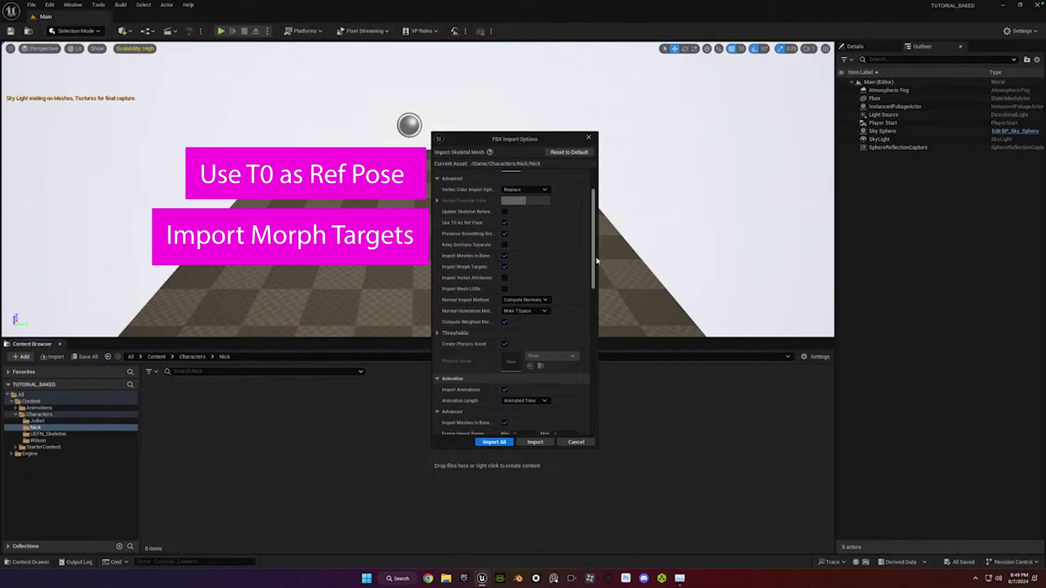
{"action": "scroll", "coordinate": [594, 261], "scroll_direction": "down", "scroll_amount": 4}
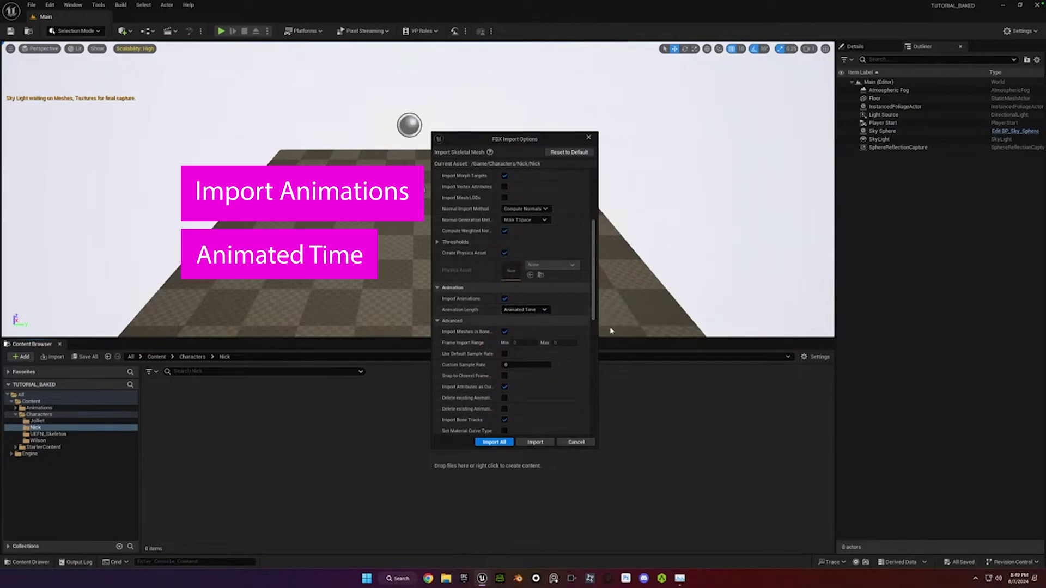
{"action": "left_click", "coordinate": [493, 442]}
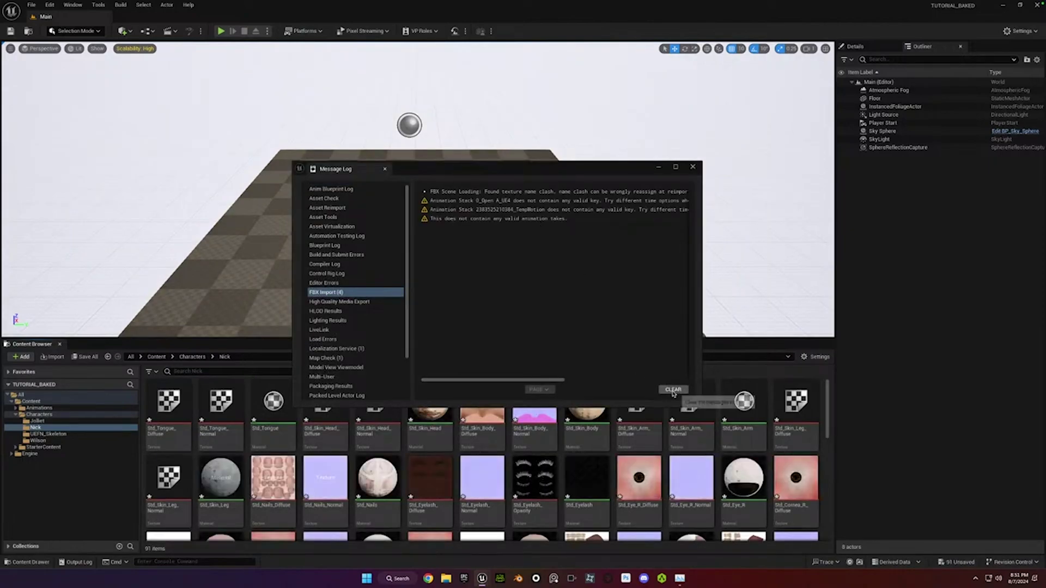
Clear and close the import Message Log, then show the Characters folder.
{"action": "left_click", "coordinate": [672, 389]}
{"action": "left_click", "coordinate": [692, 167]}
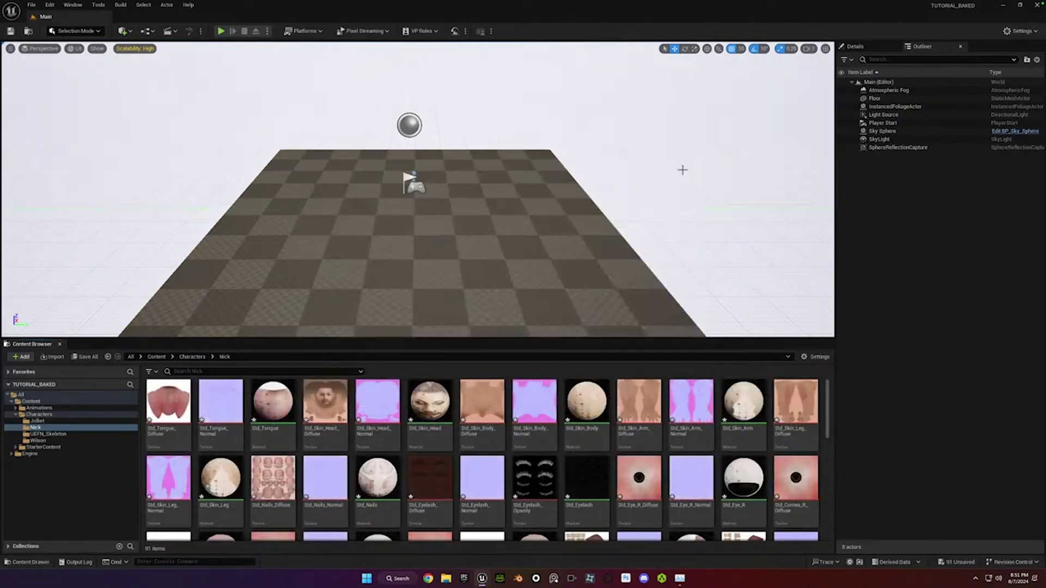
{"action": "left_click", "coordinate": [39, 415]}
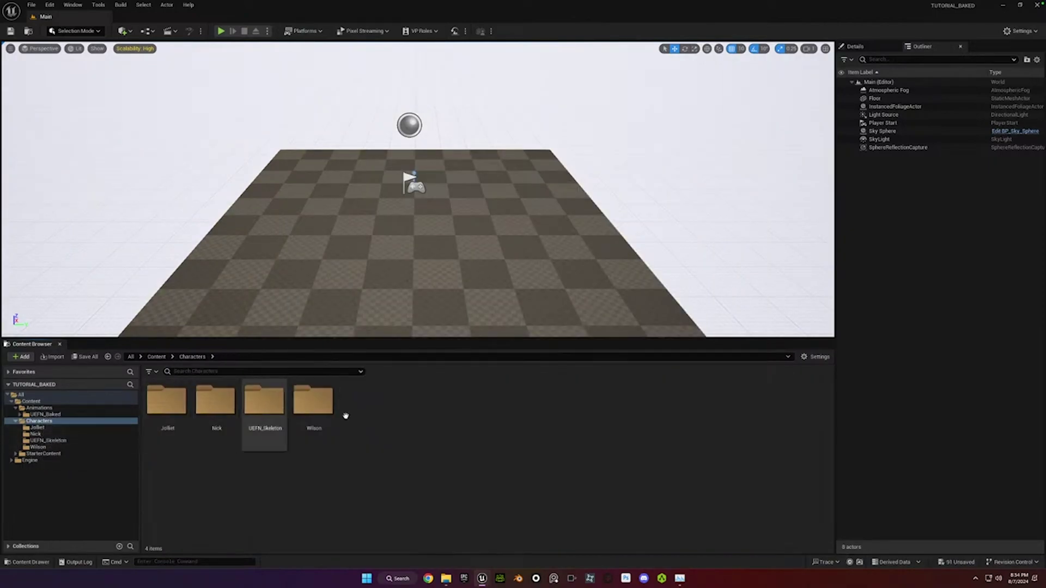
Open the UEFN_Skeleton folder and select the SKM_UEFN_Mannequin asset.
{"action": "left_click", "coordinate": [267, 414]}
{"action": "double_click", "coordinate": [267, 414]}
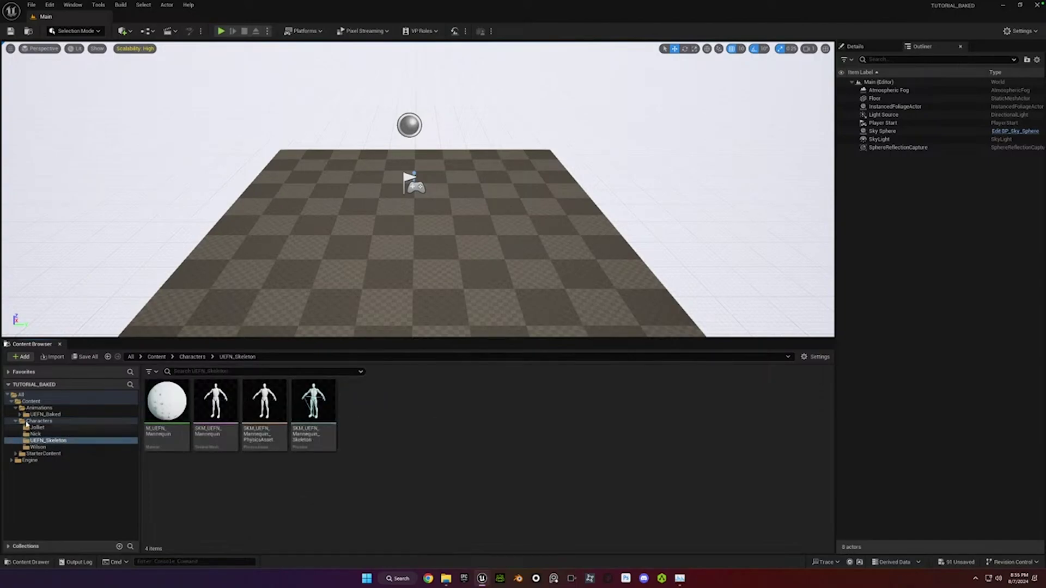
{"action": "left_click", "coordinate": [55, 422]}
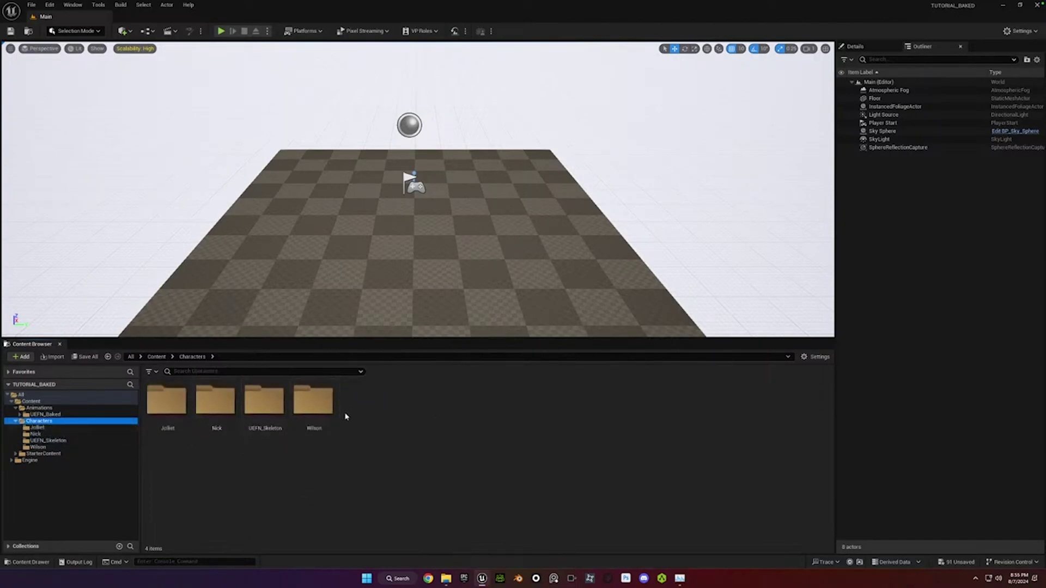
{"action": "left_click", "coordinate": [269, 410]}
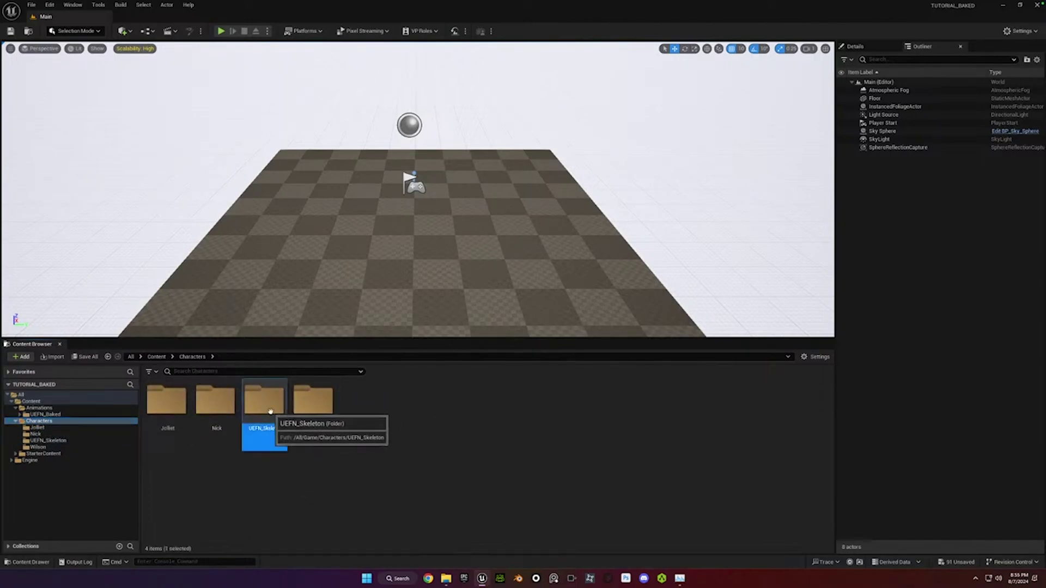
{"action": "double_click", "coordinate": [269, 410]}
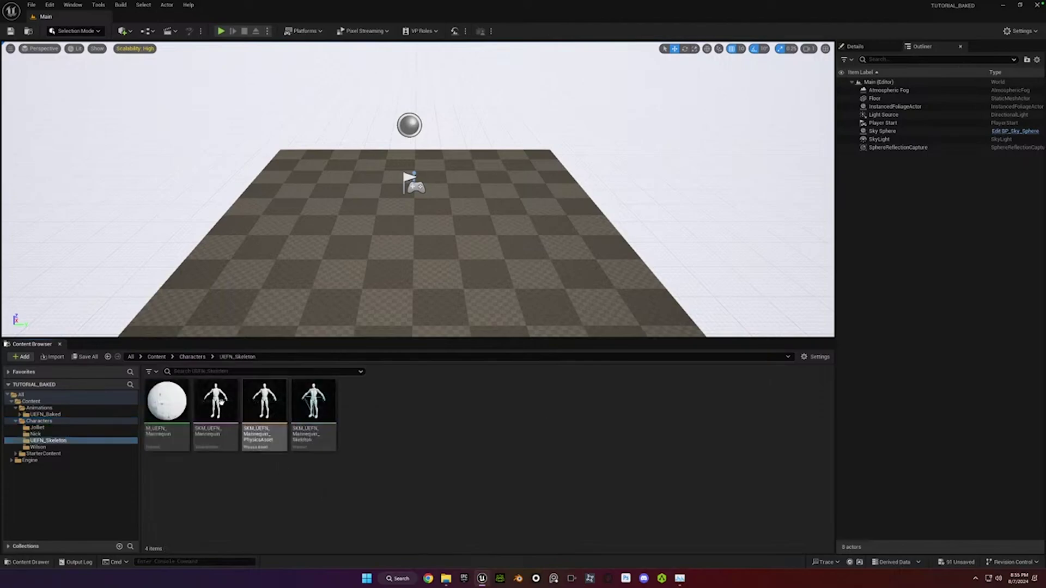
{"action": "left_click", "coordinate": [231, 403]}
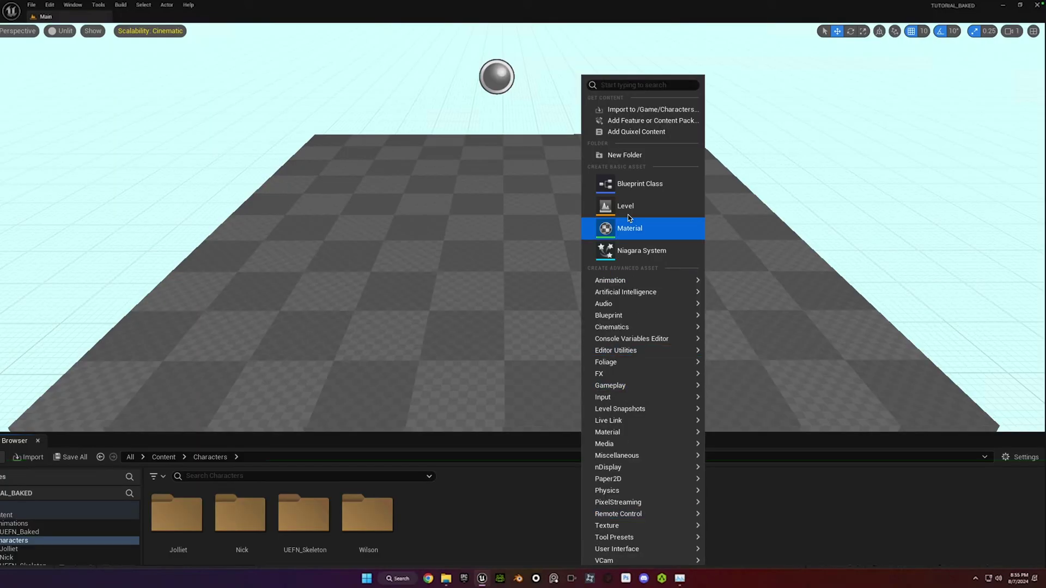
Pick SKM_UEFN_Mannequin.FBX from UEFN_Animations to import into /Game/Characters.
{"action": "left_click", "coordinate": [619, 110]}
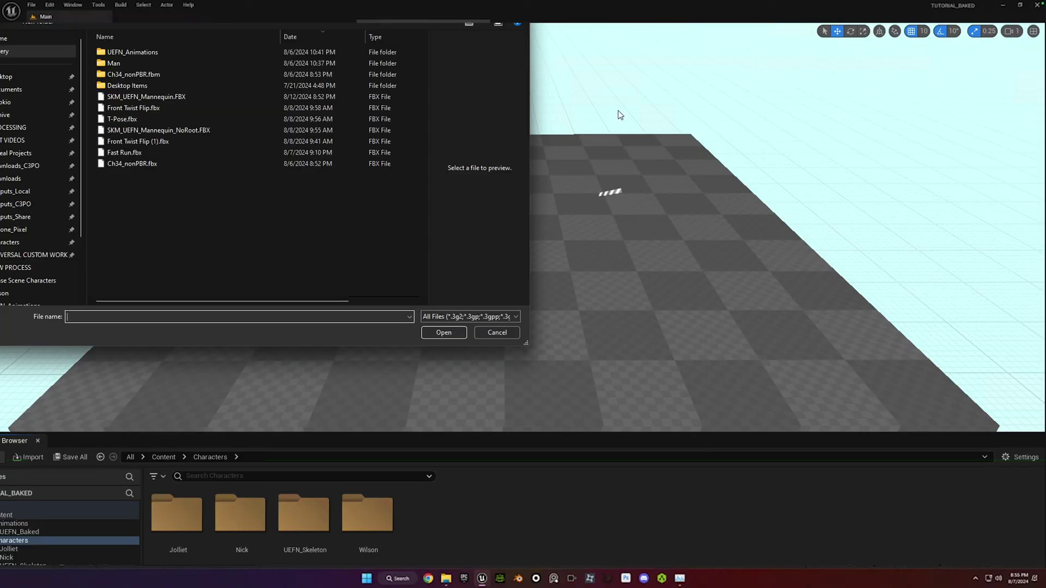
{"action": "double_click", "coordinate": [176, 49]}
{"action": "left_click", "coordinate": [156, 63]}
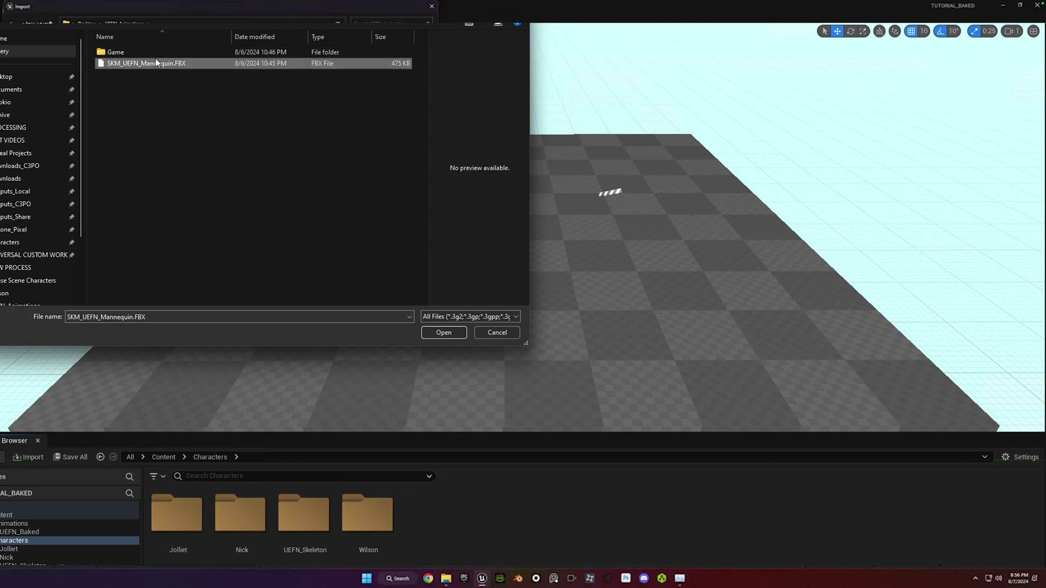
{"action": "left_click", "coordinate": [451, 338]}
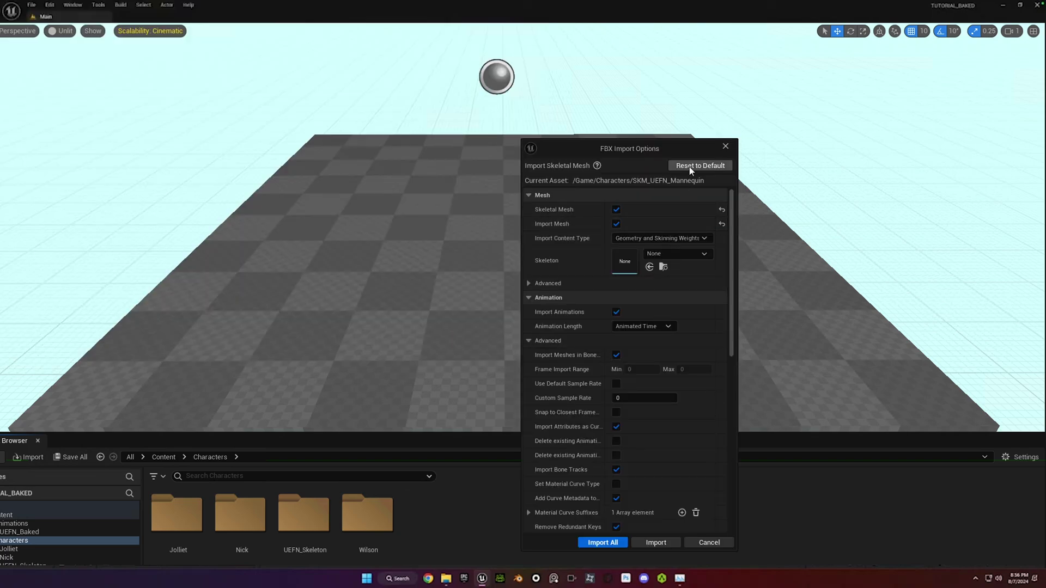
Reset the import options and enable Use T0 As Ref Pose and Import Morph Targets.
{"action": "left_click", "coordinate": [691, 168]}
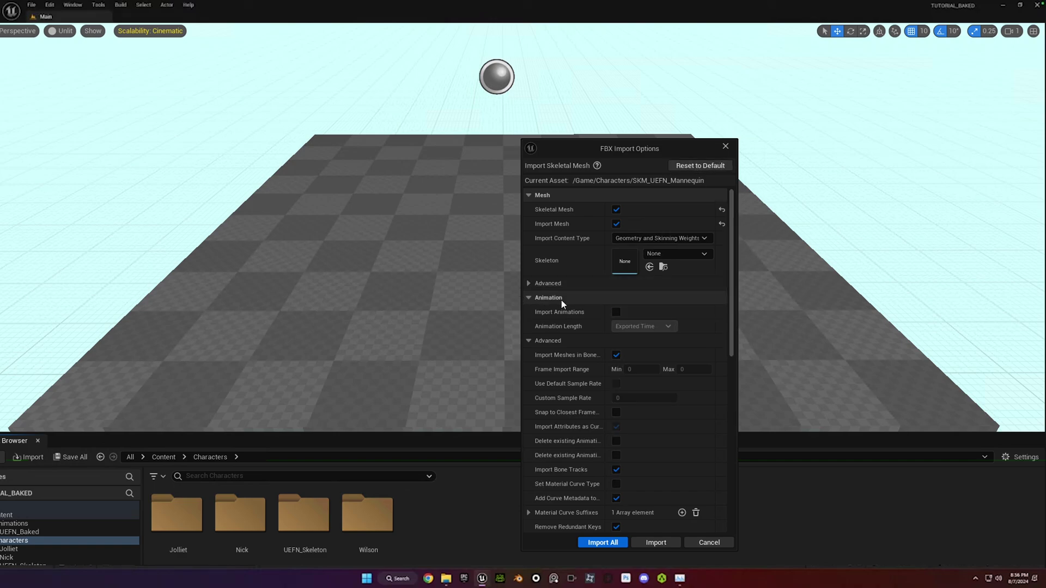
{"action": "left_click", "coordinate": [529, 285]}
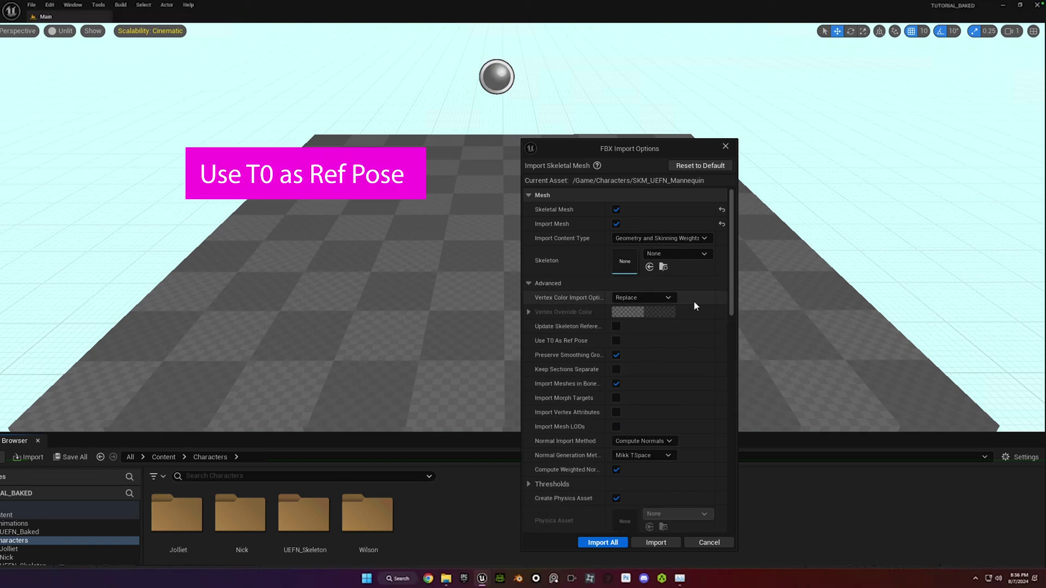
{"action": "left_click", "coordinate": [617, 341]}
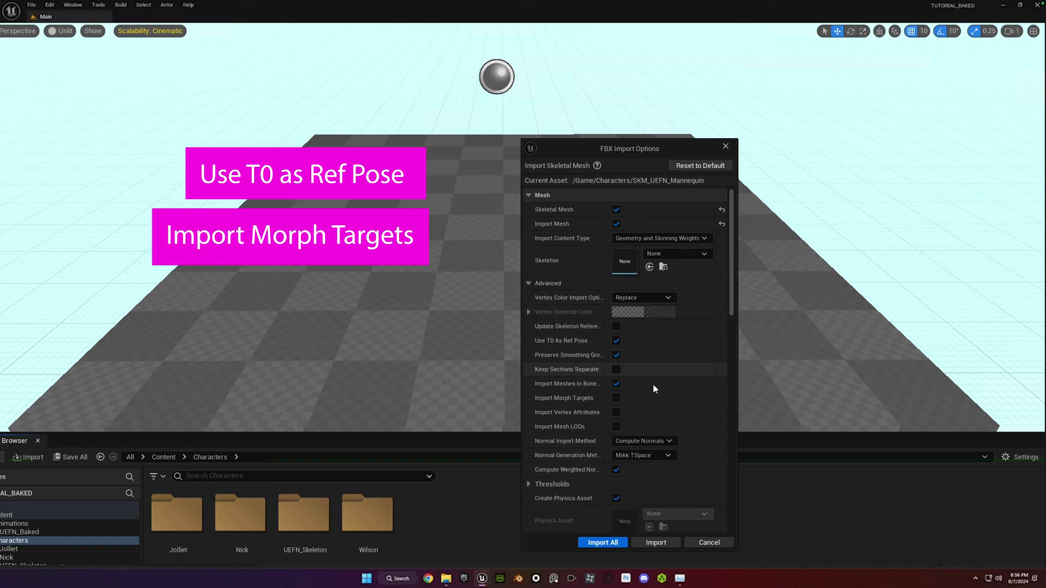
{"action": "left_click", "coordinate": [616, 398]}
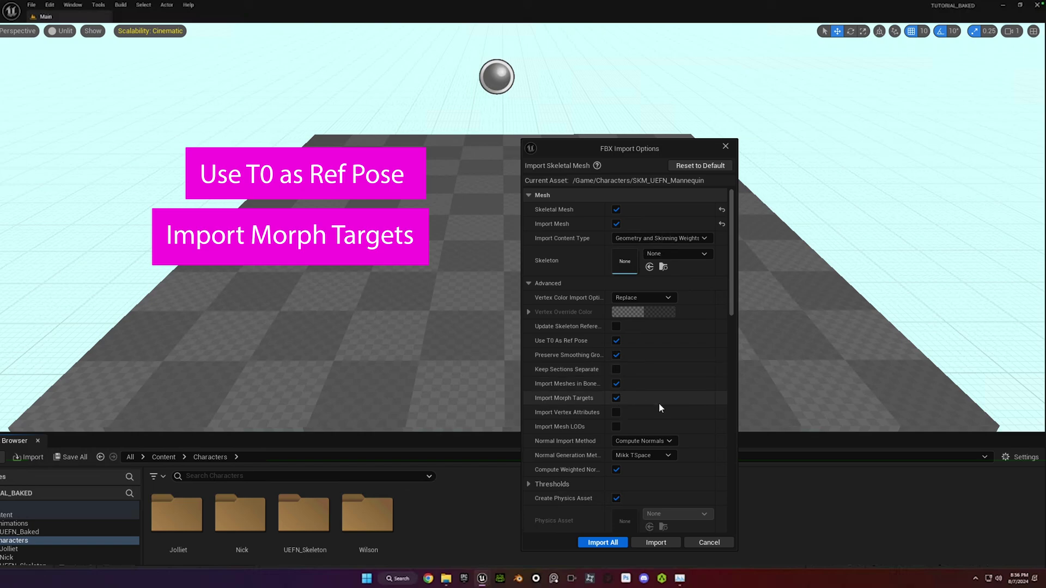
{"action": "left_click", "coordinate": [528, 283]}
Turn on Import Animations with Animated Time length, then return to the Content folder.
{"action": "left_click", "coordinate": [616, 311]}
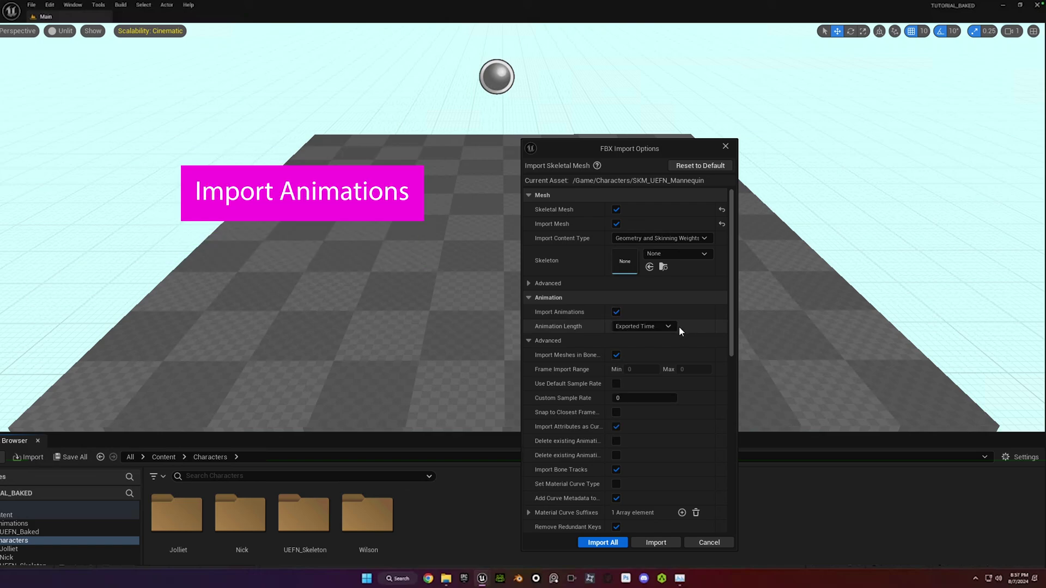
{"action": "left_click", "coordinate": [667, 326]}
{"action": "left_click", "coordinate": [666, 347]}
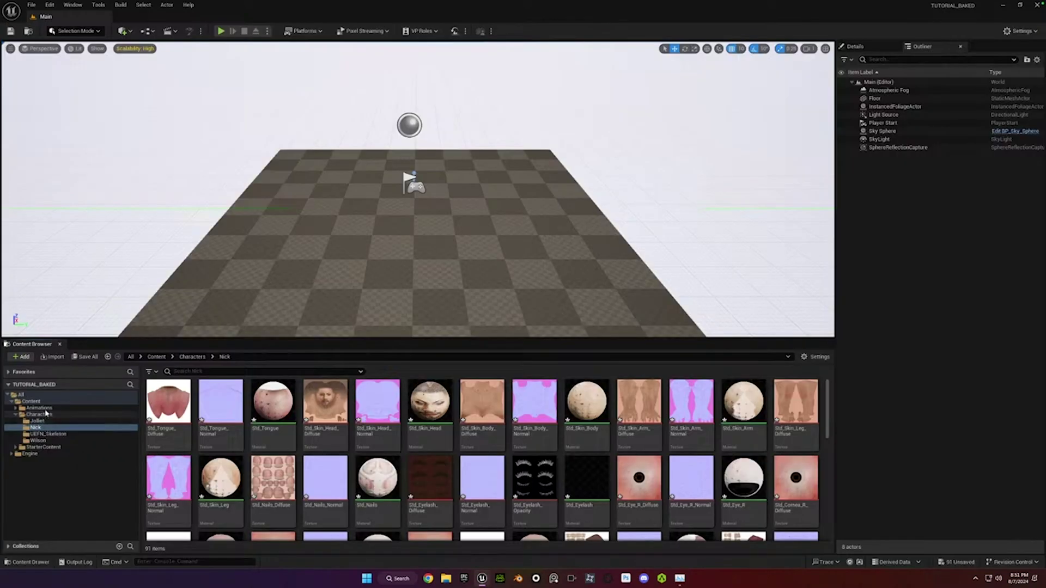
{"action": "left_click", "coordinate": [29, 401]}
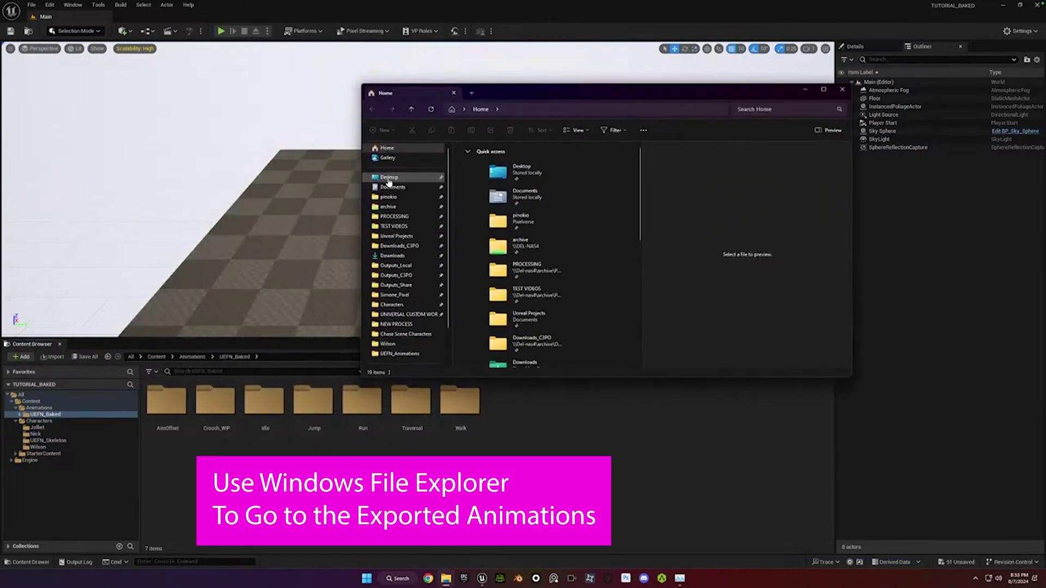
Navigate to Desktop > UEFN_Animations > Game > Characters > UEFN_Mannequin > Animations.
{"action": "left_click", "coordinate": [389, 178]}
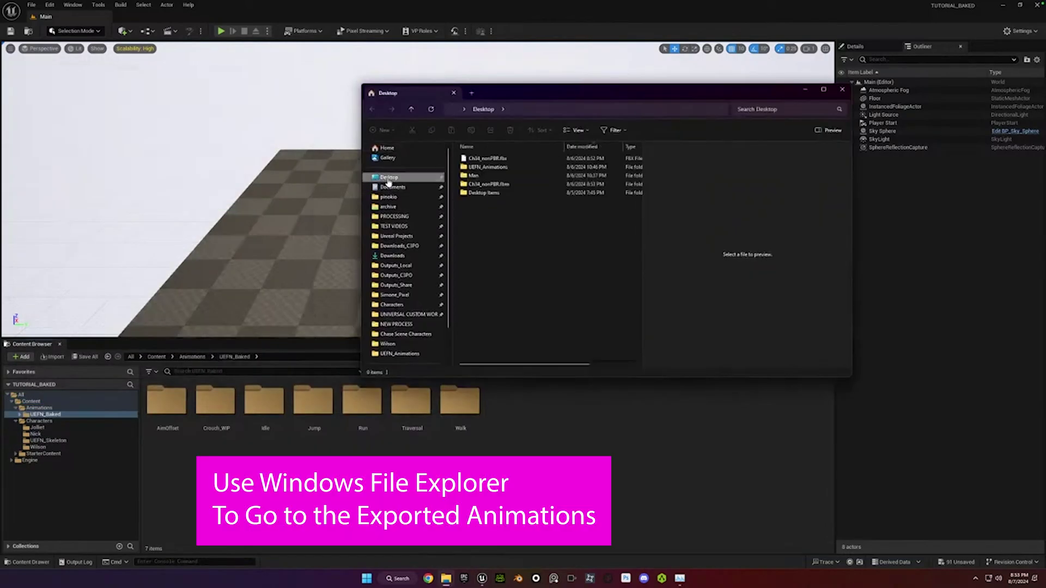
{"action": "double_click", "coordinate": [478, 168]}
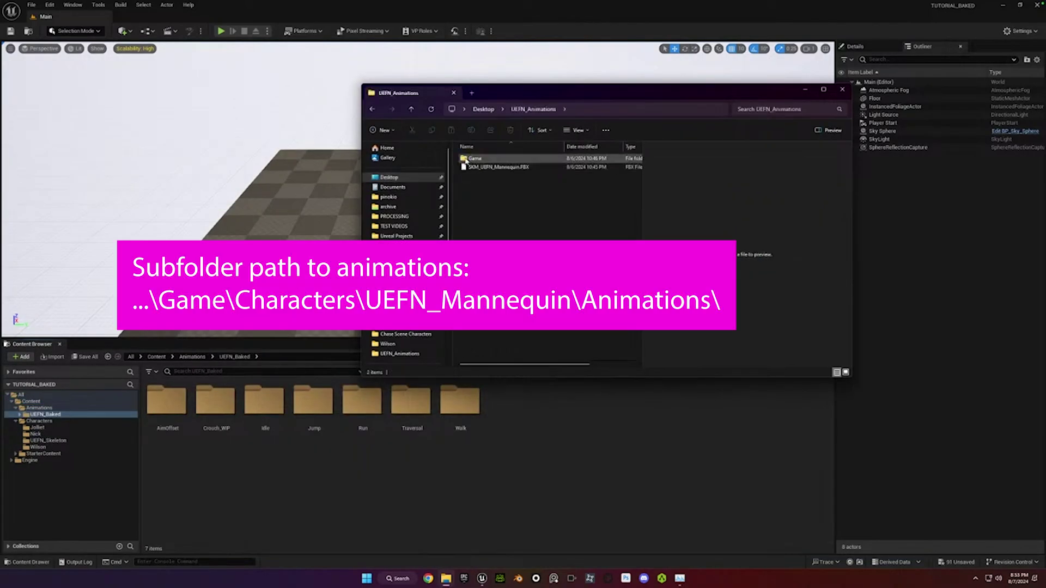
{"action": "double_click", "coordinate": [466, 159]}
{"action": "double_click", "coordinate": [465, 159]}
{"action": "left_click", "coordinate": [467, 159]}
{"action": "double_click", "coordinate": [465, 159]}
{"action": "double_click", "coordinate": [466, 158]}
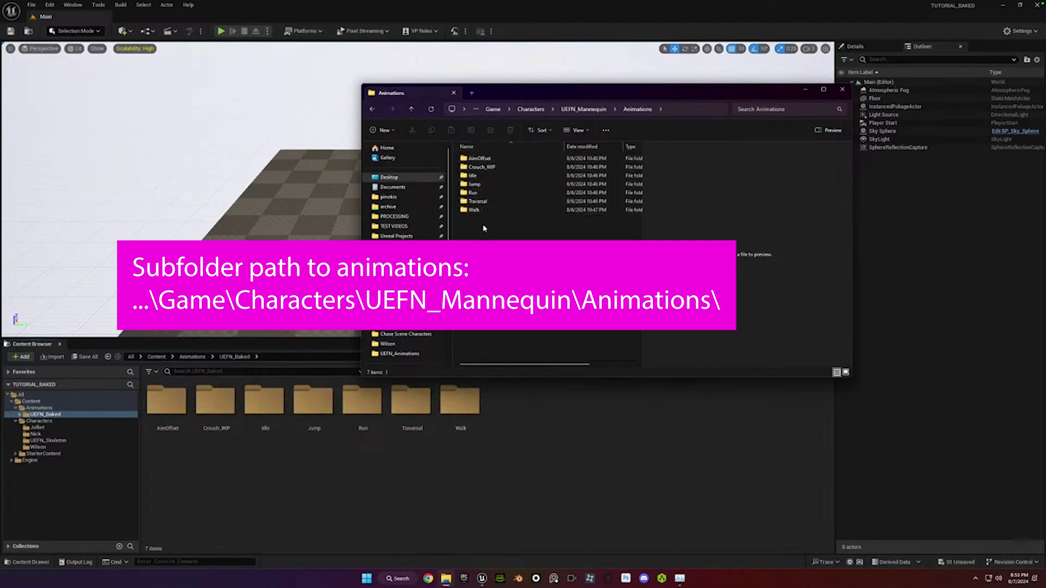
Select all seven animation folders, AimOffset through Walk, and return to Unreal.
{"action": "left_click", "coordinate": [479, 159]}
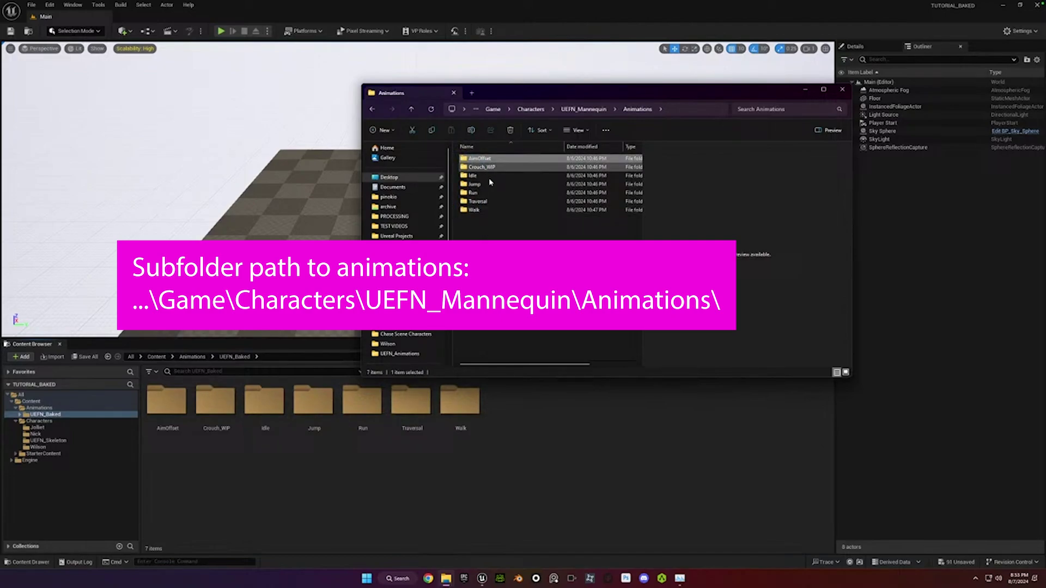
{"action": "left_click_drag", "start_coordinate": [487, 236], "coordinate": [464, 157]}
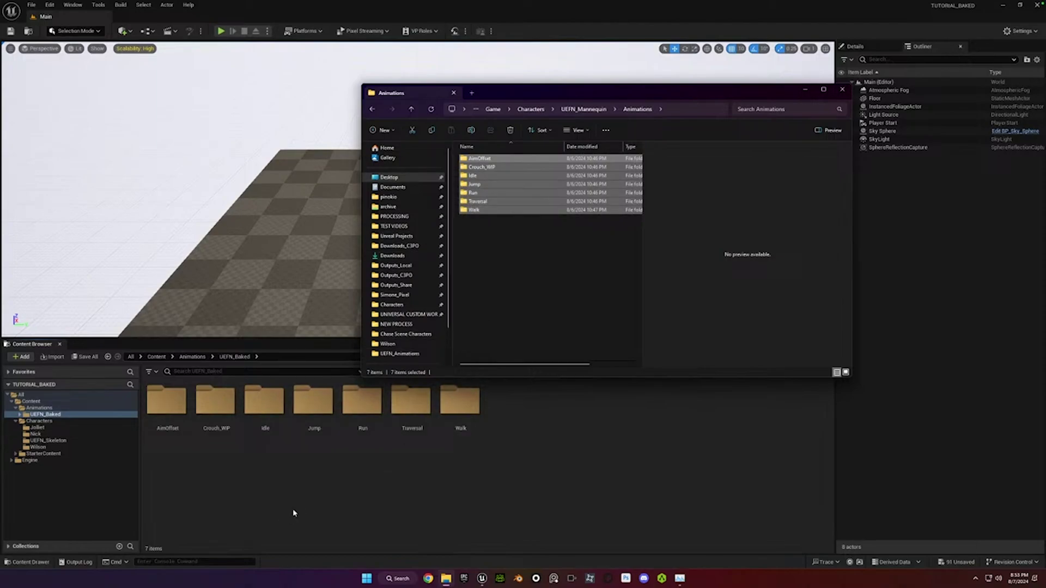
{"action": "left_click", "coordinate": [305, 498]}
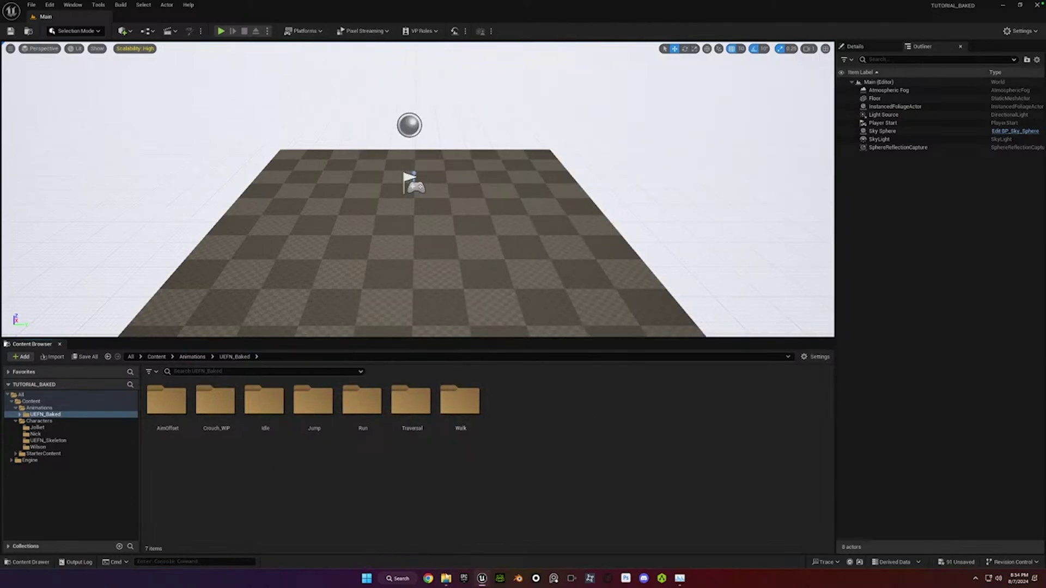
Open the Walk animations and assign the SKM_UEFN_Mannequin skeleton to the import.
{"action": "key", "text": "alt+Tab"}
{"action": "double_click", "coordinate": [474, 210]}
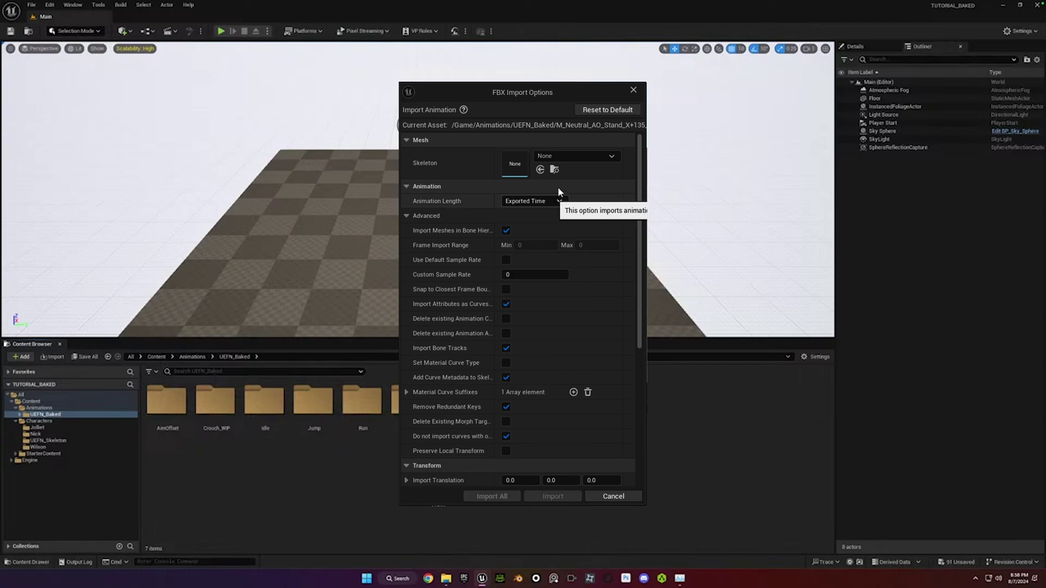
{"action": "left_click", "coordinate": [580, 157]}
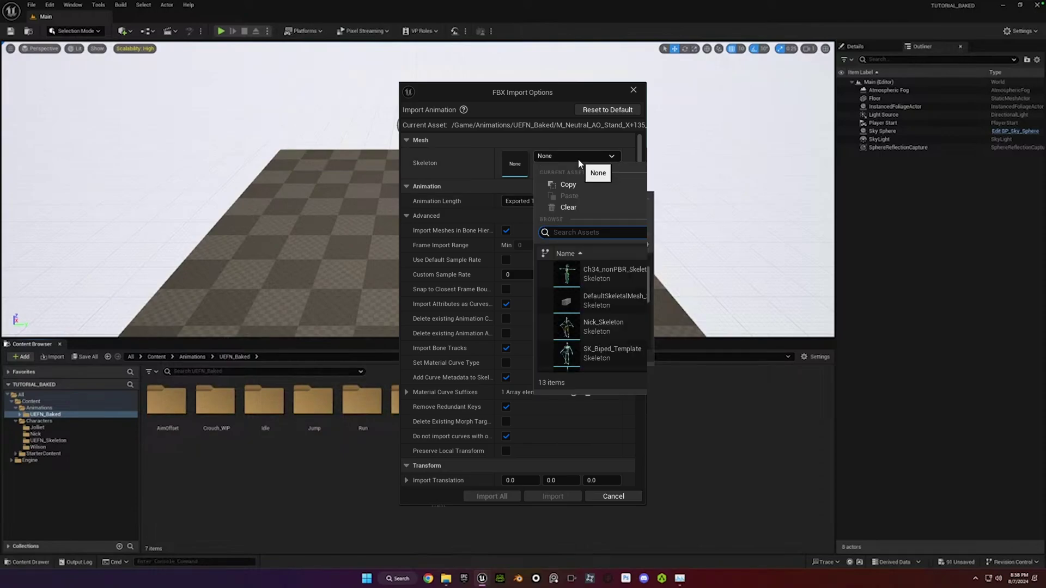
{"action": "type", "text": "uef"}
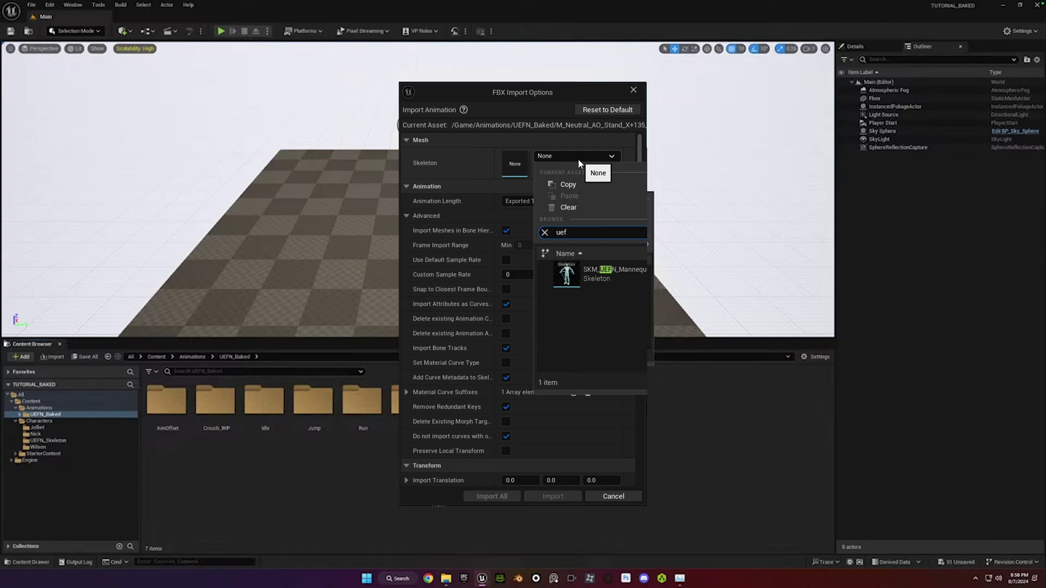
{"action": "type", "text": "n"}
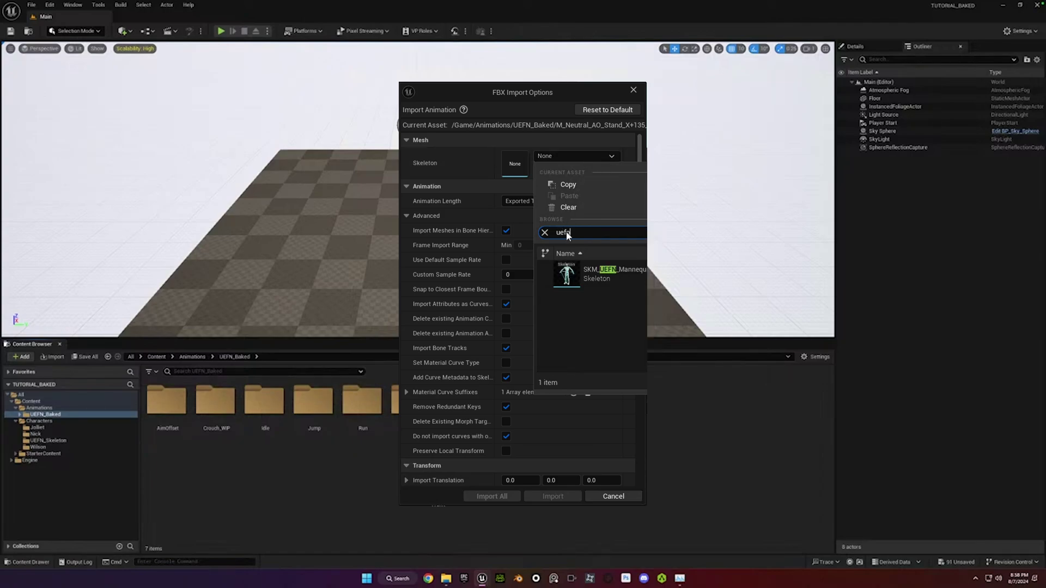
{"action": "left_click", "coordinate": [566, 275]}
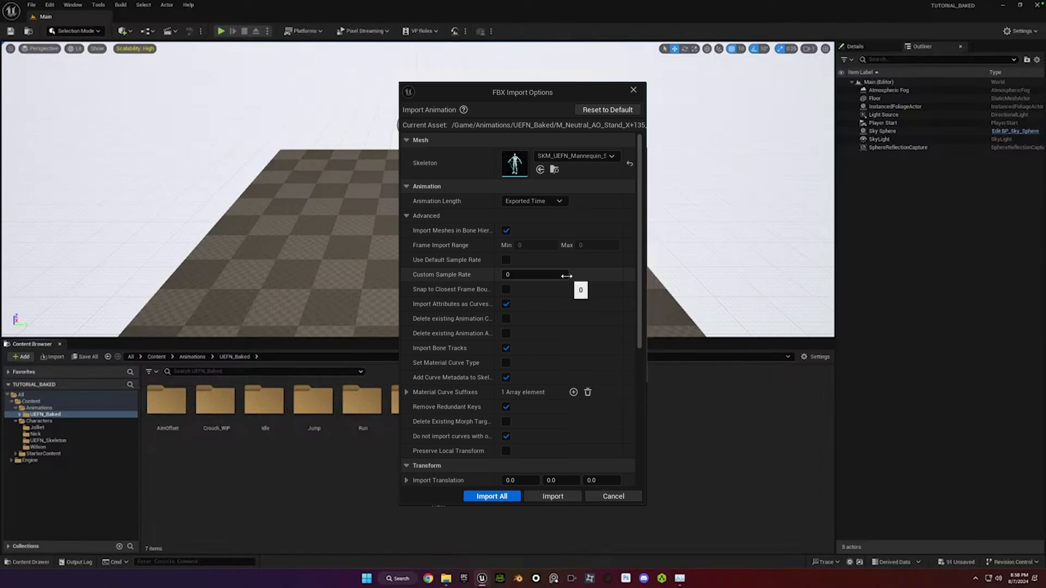
Set Animation Length to Animated Time and import all files.
{"action": "left_click", "coordinate": [558, 201]}
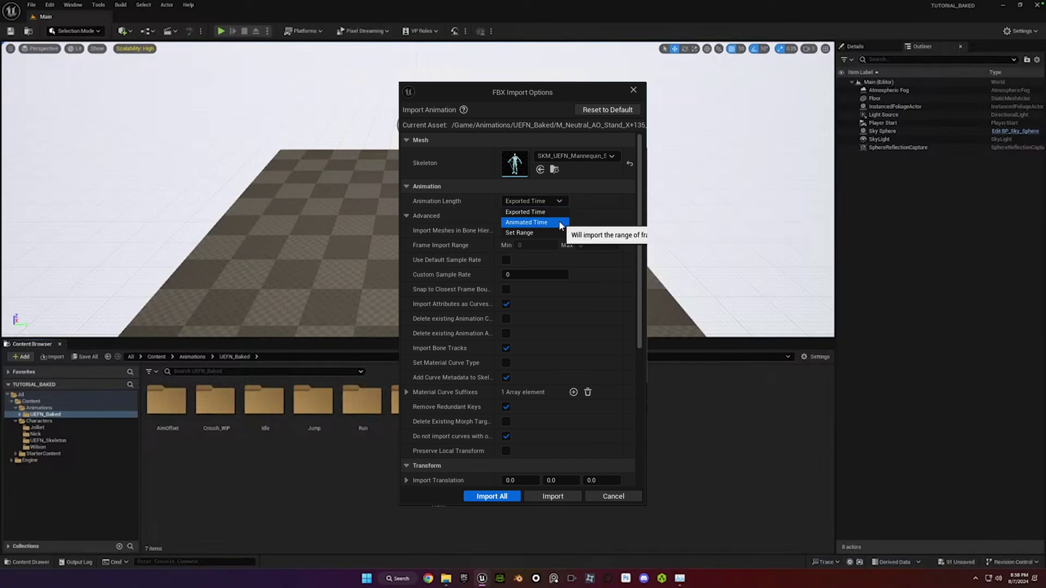
{"action": "left_click", "coordinate": [544, 222]}
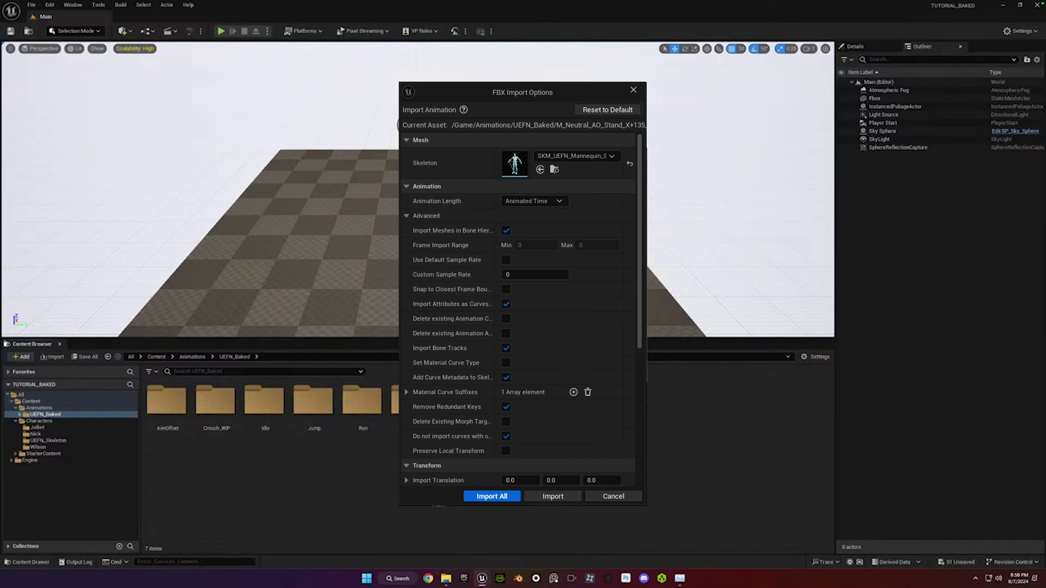
{"action": "scroll", "coordinate": [641, 297], "scroll_direction": "down", "scroll_amount": 1}
{"action": "scroll", "coordinate": [641, 296], "scroll_direction": "down", "scroll_amount": 5}
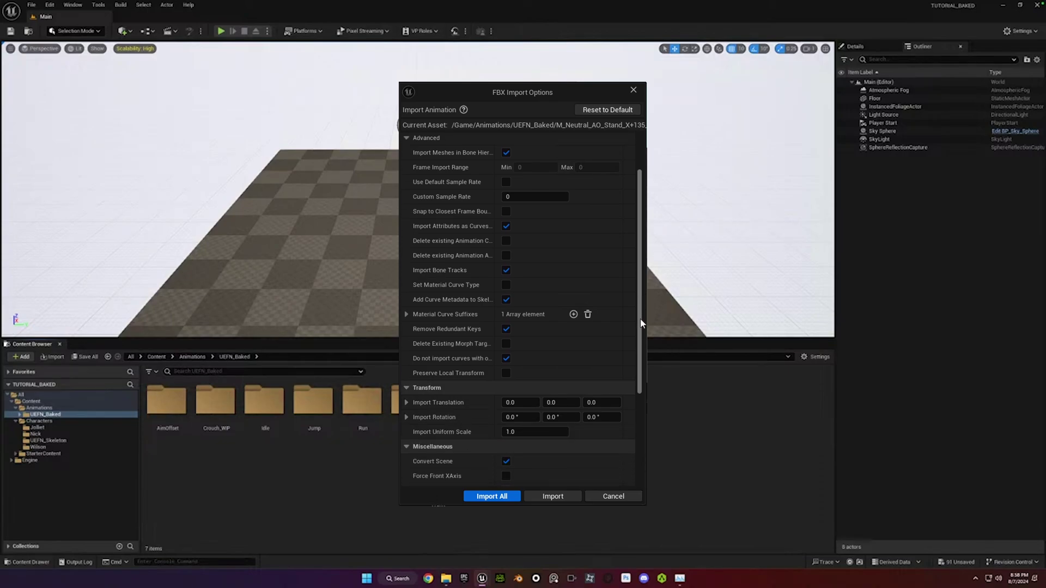
{"action": "scroll", "coordinate": [639, 289], "scroll_direction": "up", "scroll_amount": 3}
{"action": "scroll", "coordinate": [639, 289], "scroll_direction": "up", "scroll_amount": 2}
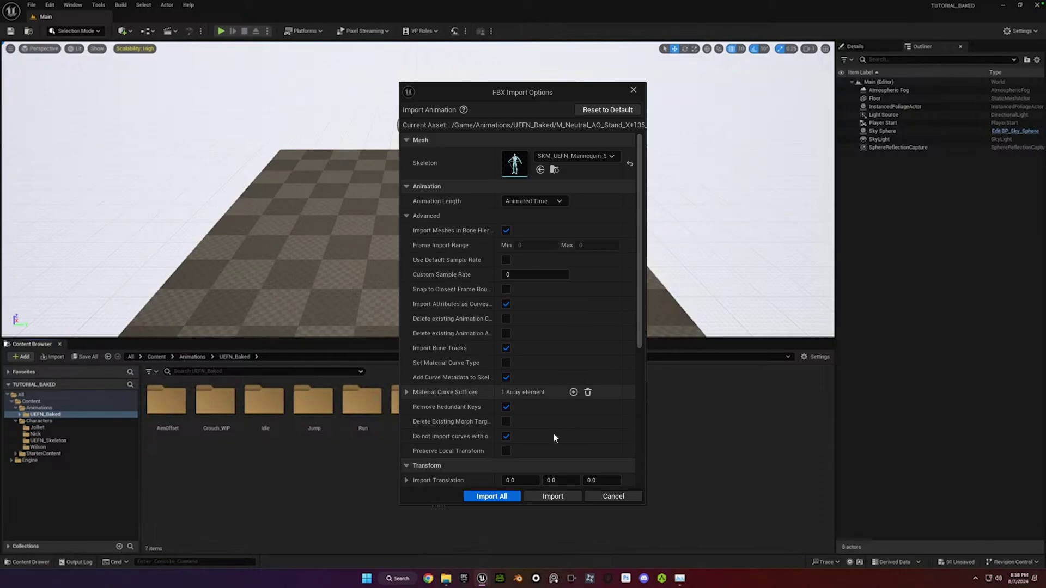
{"action": "left_click", "coordinate": [477, 496]}
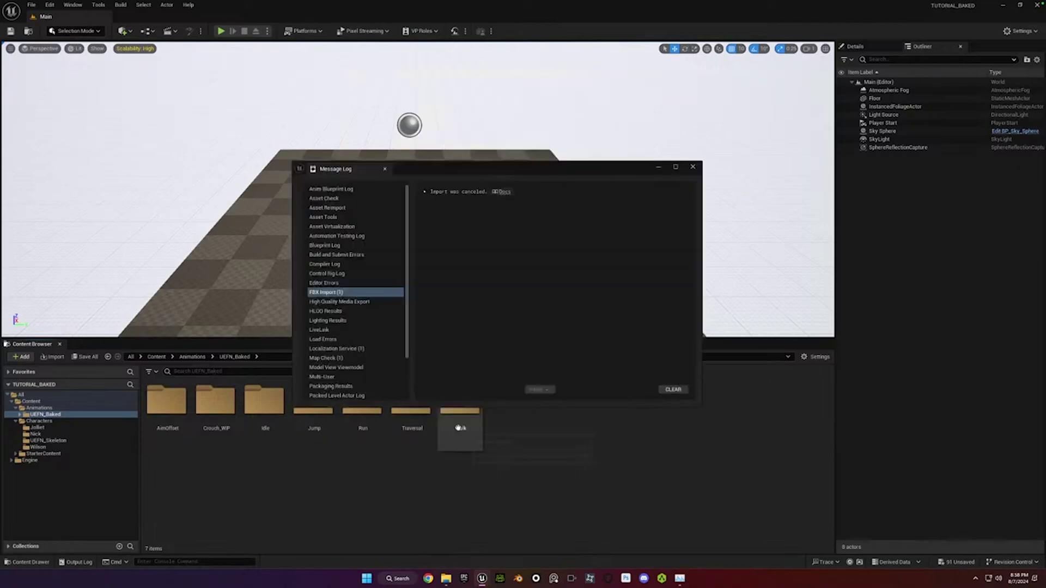
Clear and close the Message Log, open UEFN_Baked > Idle, and right-click the first animation.
{"action": "left_click", "coordinate": [673, 390]}
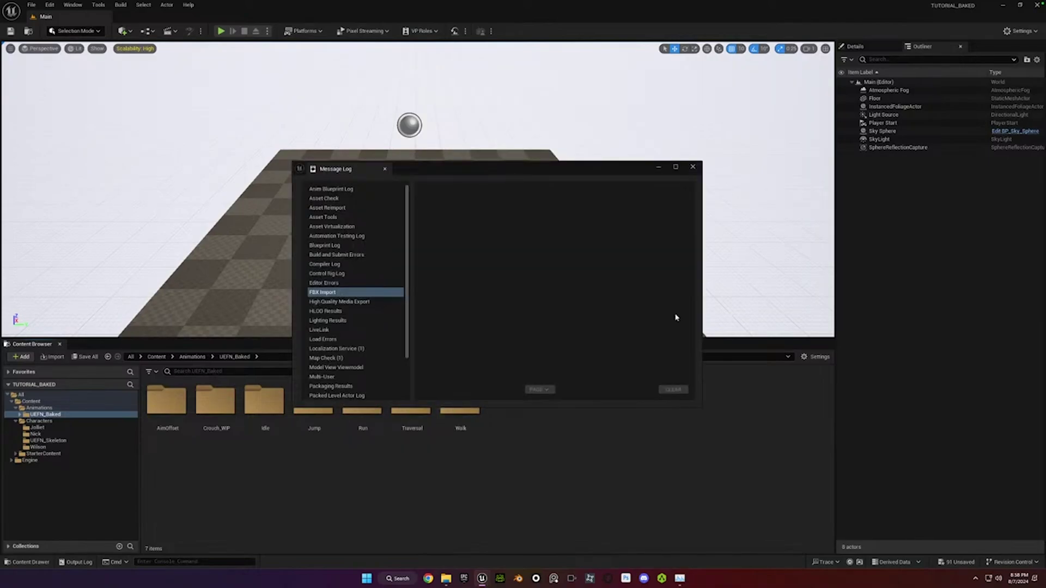
{"action": "left_click", "coordinate": [693, 167]}
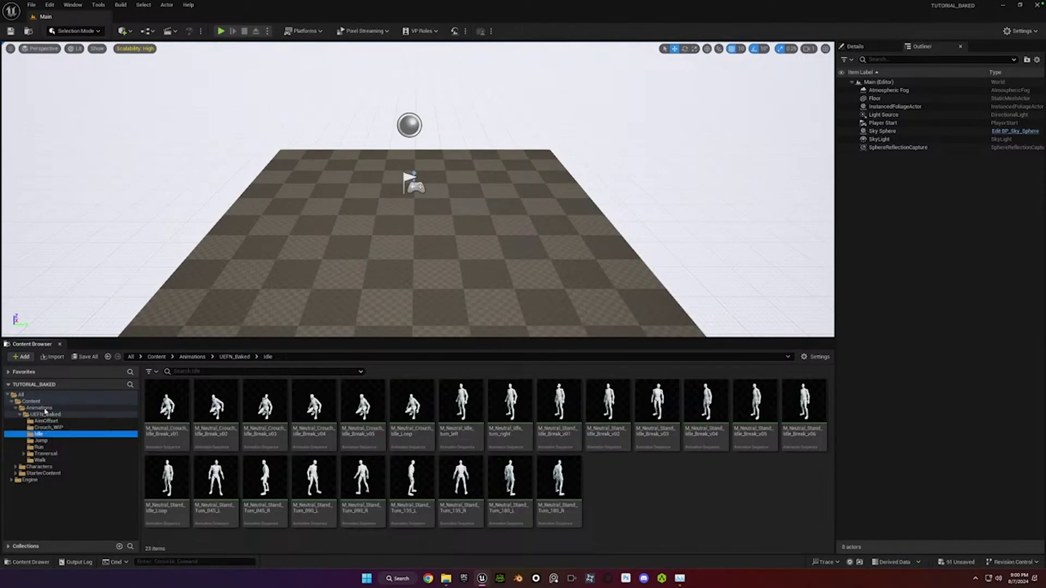
{"action": "left_click", "coordinate": [46, 414]}
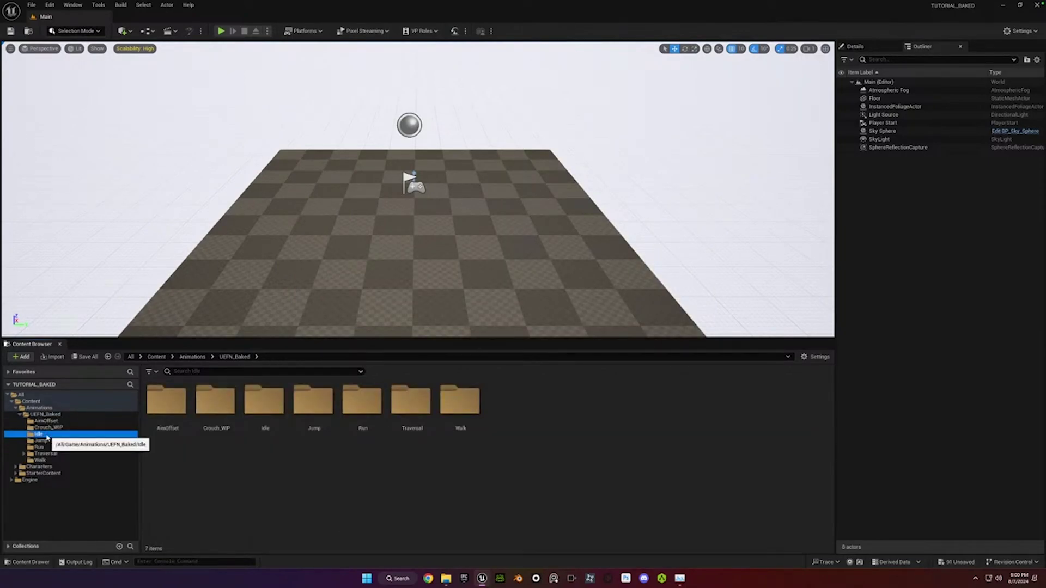
{"action": "left_click", "coordinate": [46, 435]}
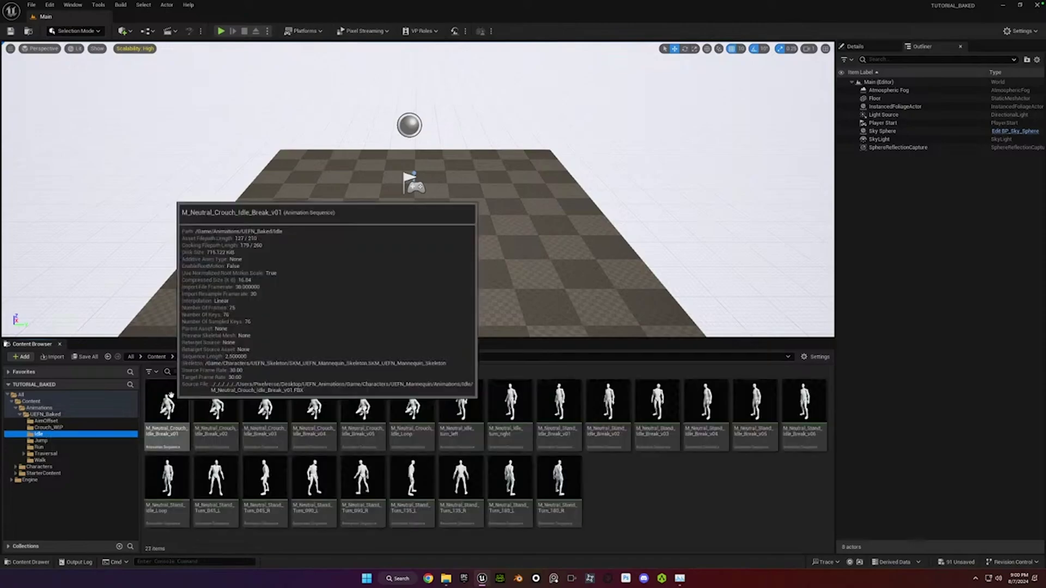
{"action": "right_click", "coordinate": [171, 395]}
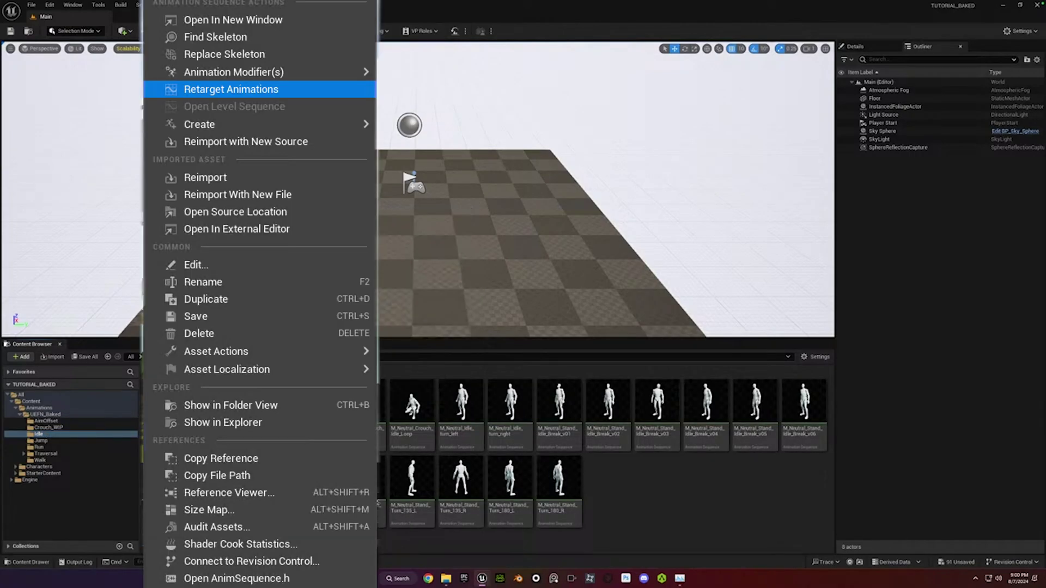
Start Retarget Animations and set the target skeletal mesh to Ch34_nonPBR.
{"action": "left_click", "coordinate": [231, 89]}
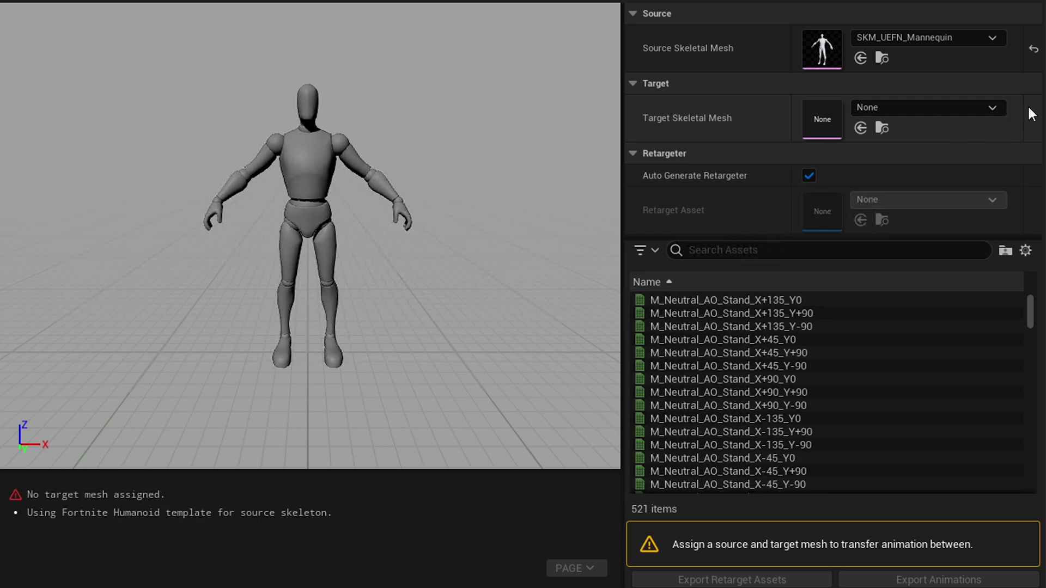
{"action": "left_click", "coordinate": [987, 107]}
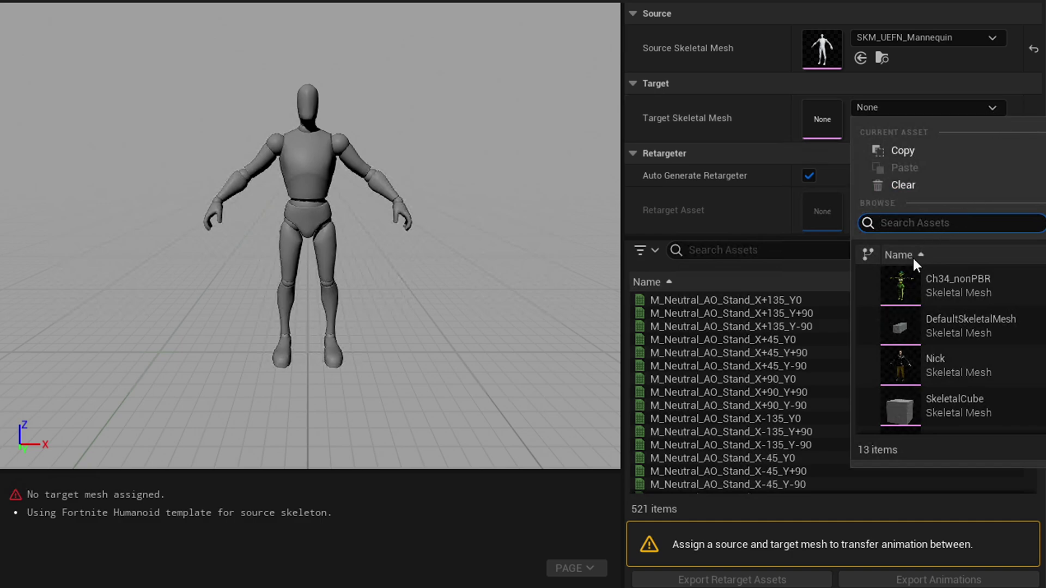
{"action": "left_click", "coordinate": [893, 279]}
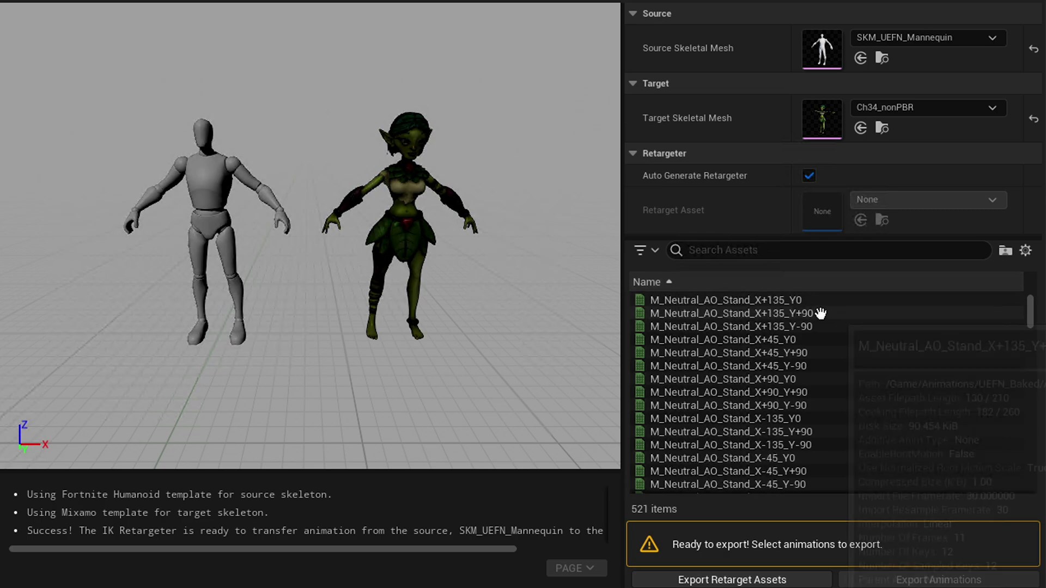
Select all 521 animations in the retarget list with Ctrl+A.
{"action": "mouse_move", "coordinate": [819, 313]}
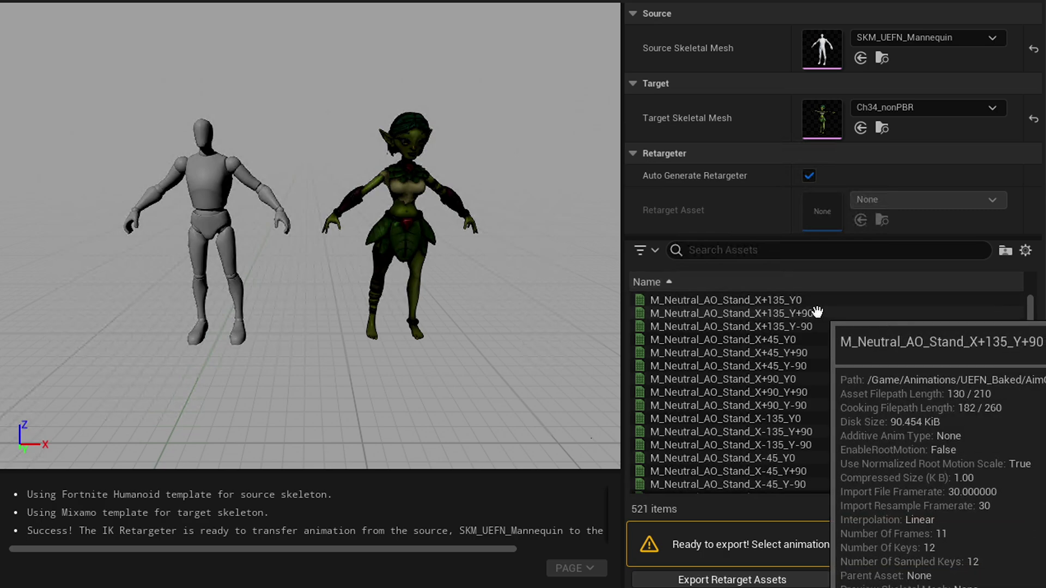
{"action": "left_click", "coordinate": [819, 313]}
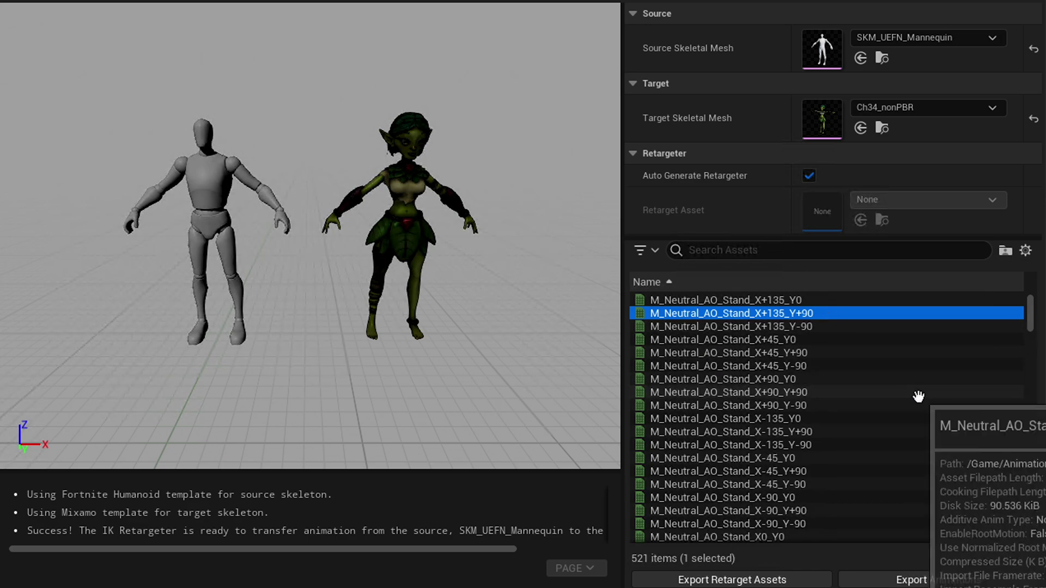
{"action": "mouse_move", "coordinate": [837, 355]}
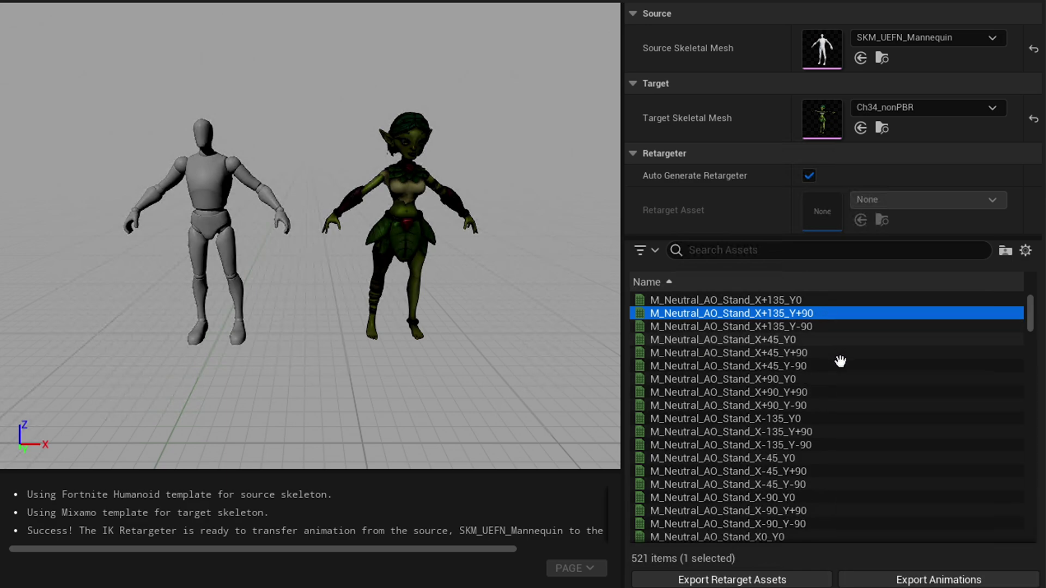
{"action": "mouse_move", "coordinate": [919, 396]}
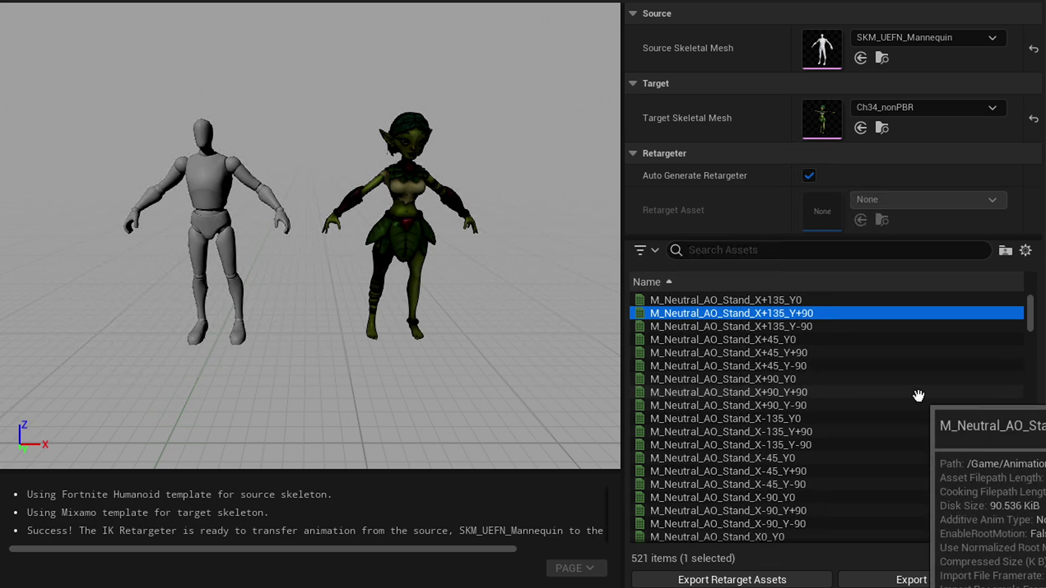
{"action": "key", "text": "ctrl+a"}
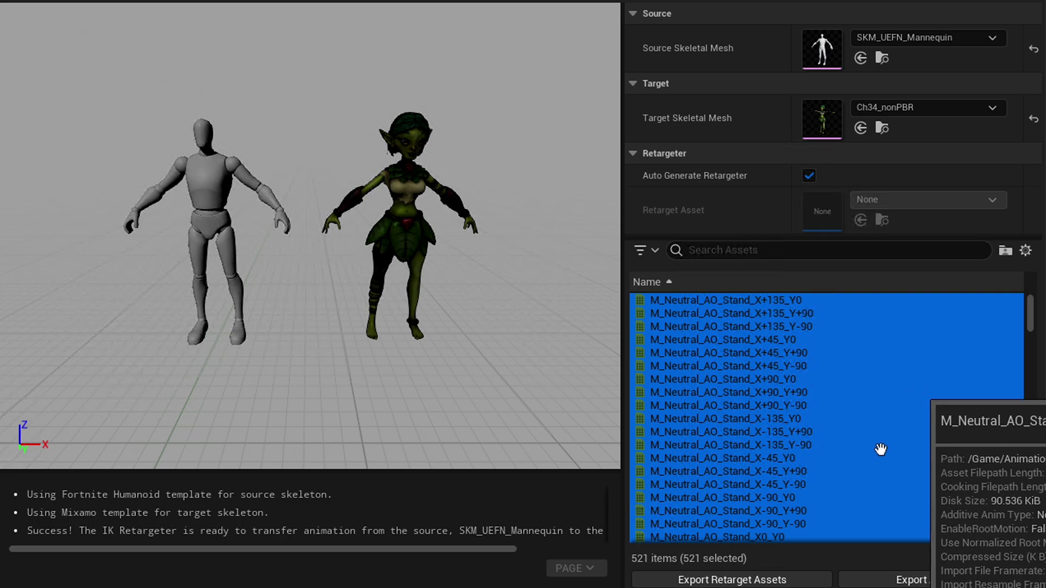
Batch-export the animations into a new 'Retargeted' folder under Characters/Jolliet.
{"action": "left_click", "coordinate": [920, 581]}
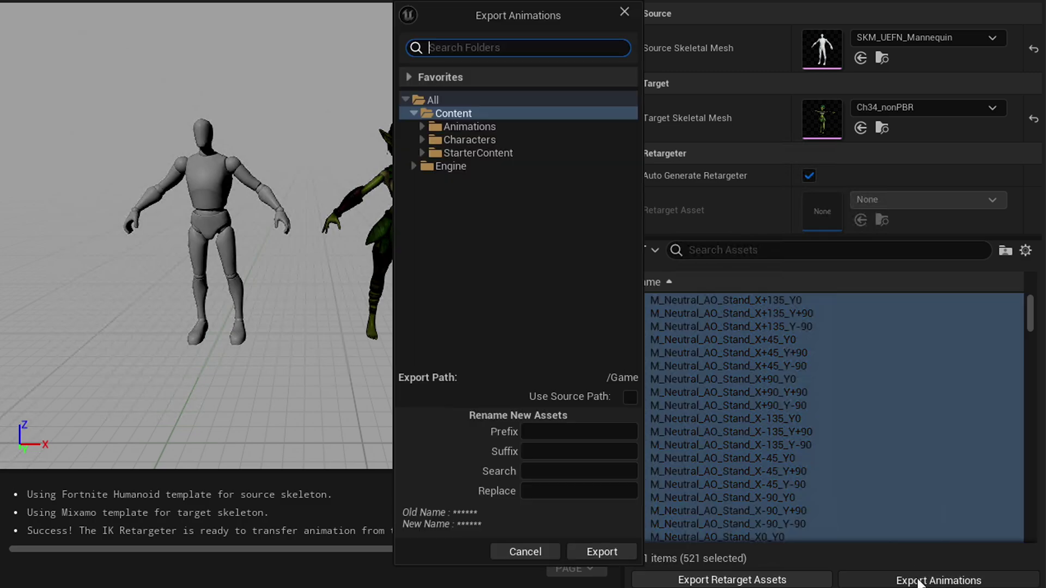
{"action": "left_click", "coordinate": [422, 139]}
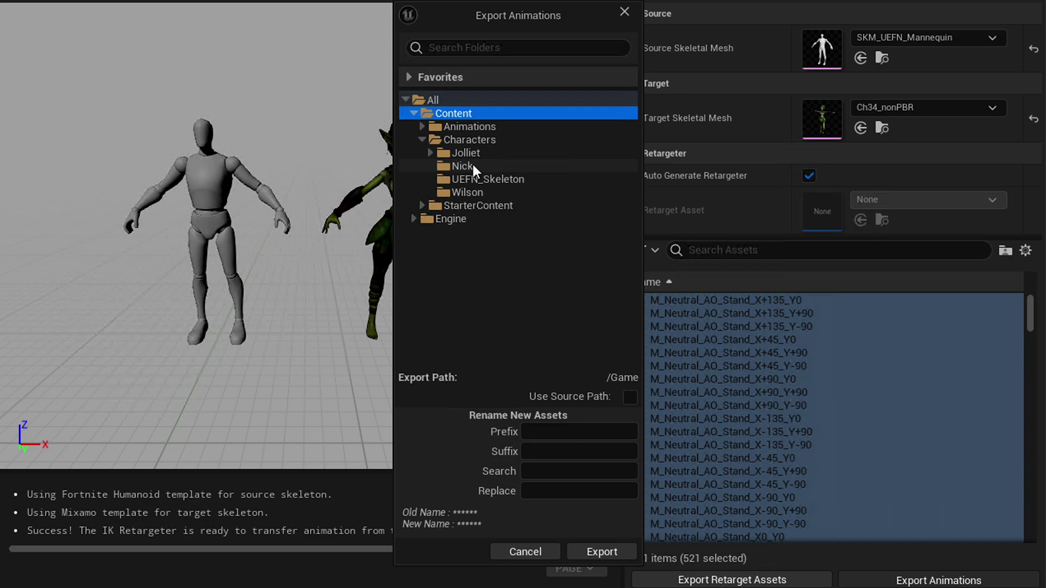
{"action": "right_click", "coordinate": [445, 152]}
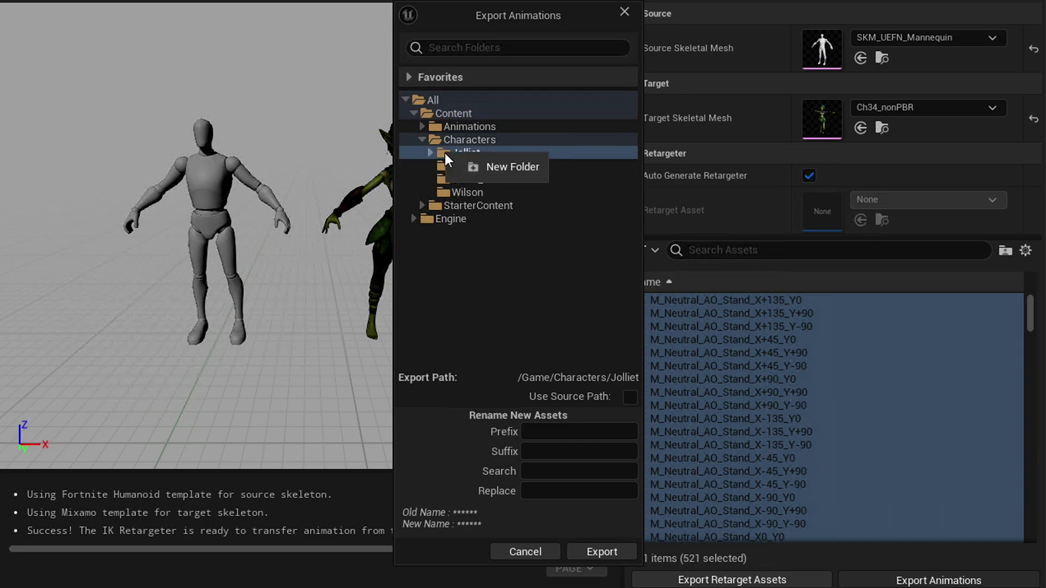
{"action": "left_click", "coordinate": [482, 163]}
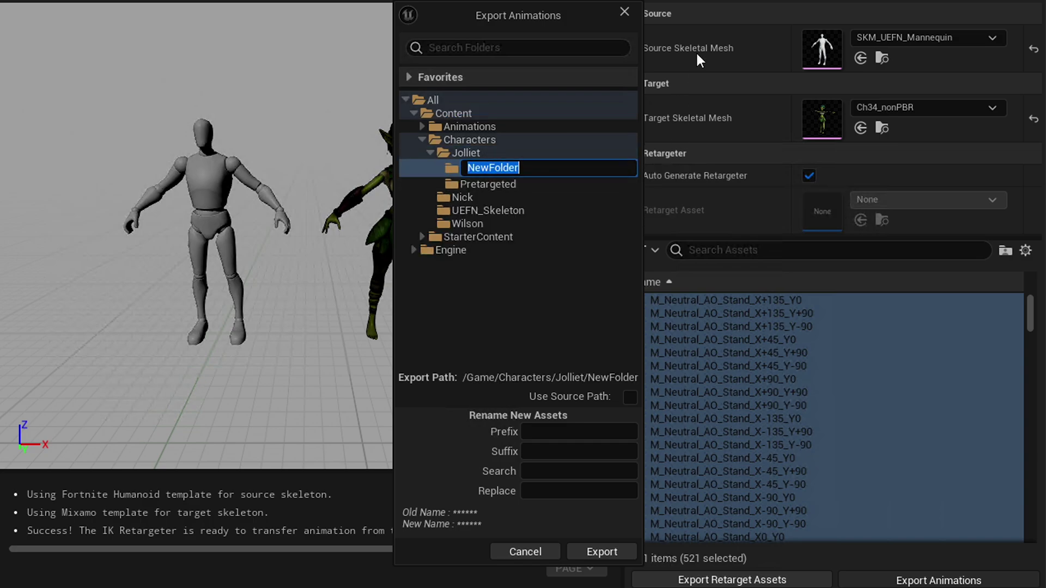
{"action": "type", "text": "Ret"}
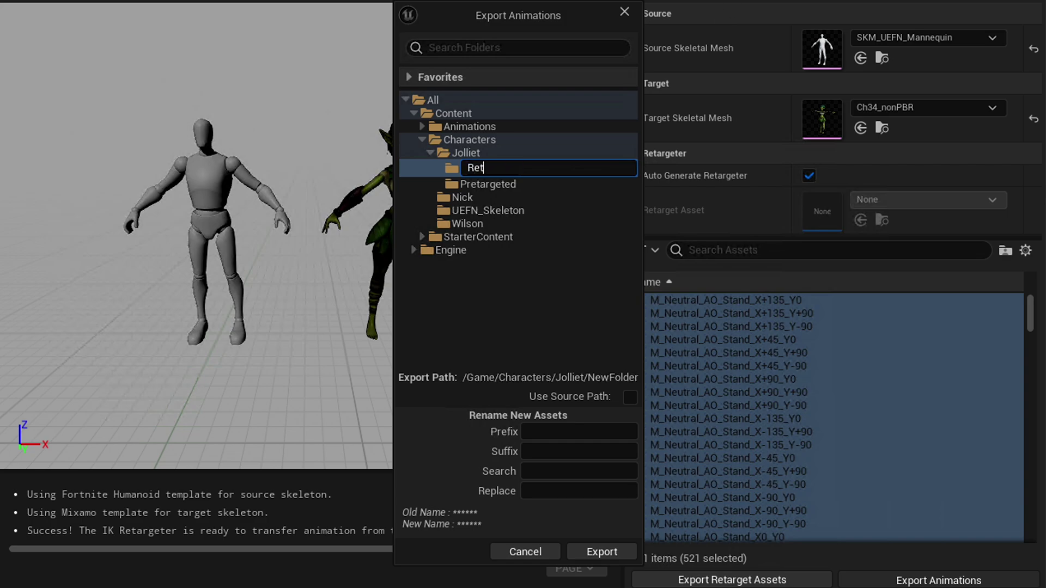
{"action": "type", "text": "argeted"}
{"action": "key", "text": "Return"}
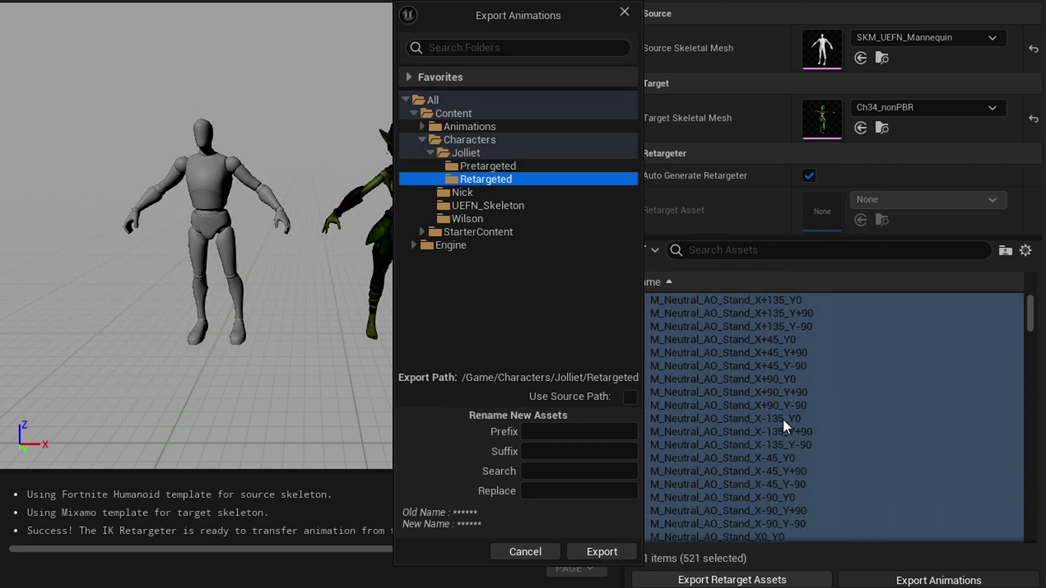
{"action": "left_click", "coordinate": [601, 552]}
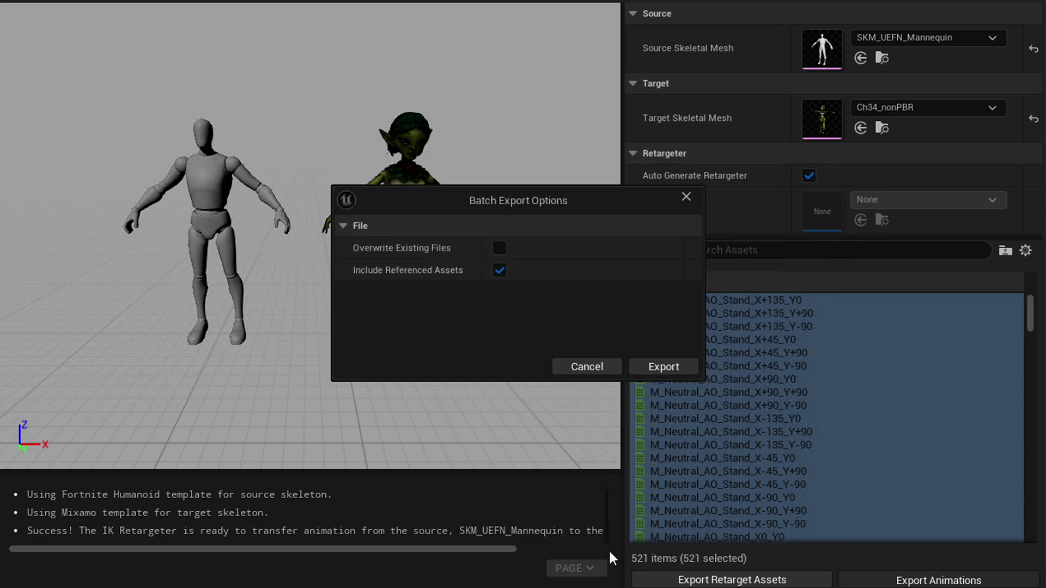
{"action": "left_click", "coordinate": [662, 365]}
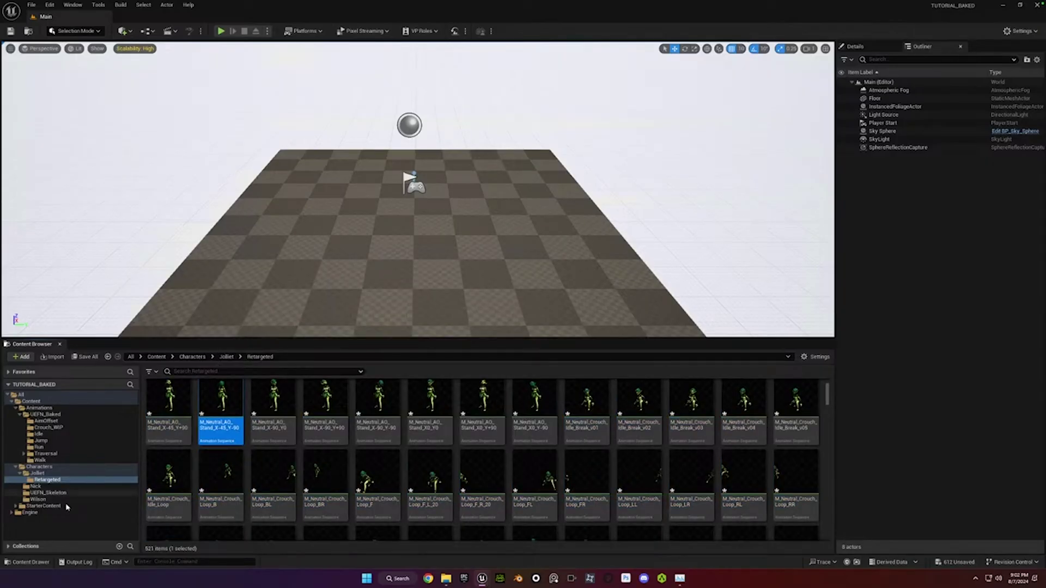
Browse the retargeted animations, selecting M_Neutral_AO_Stand_X+135_Y0.
{"action": "left_click", "coordinate": [169, 414]}
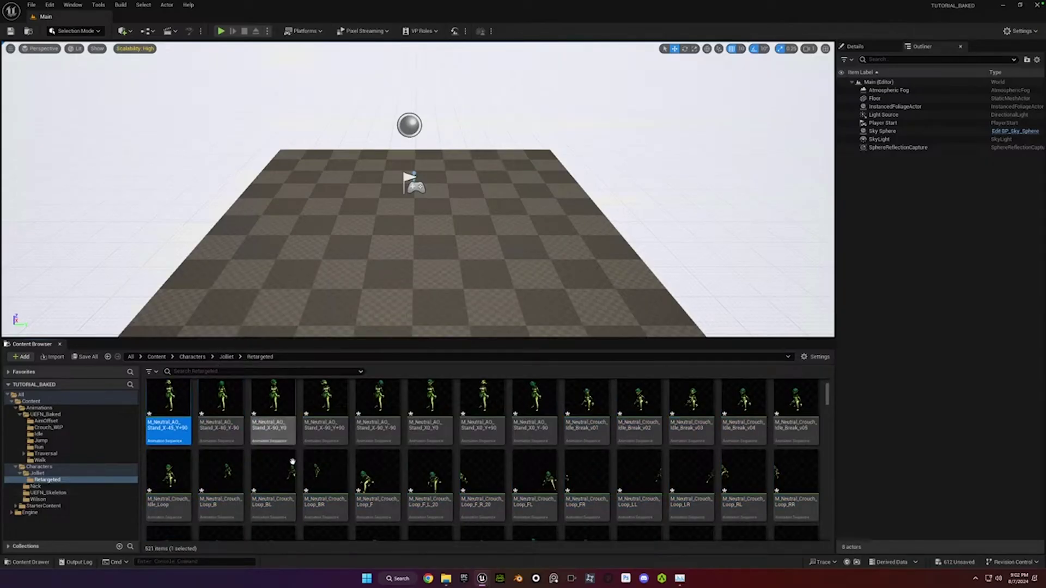
{"action": "scroll", "coordinate": [166, 400], "scroll_direction": "up", "scroll_amount": 2}
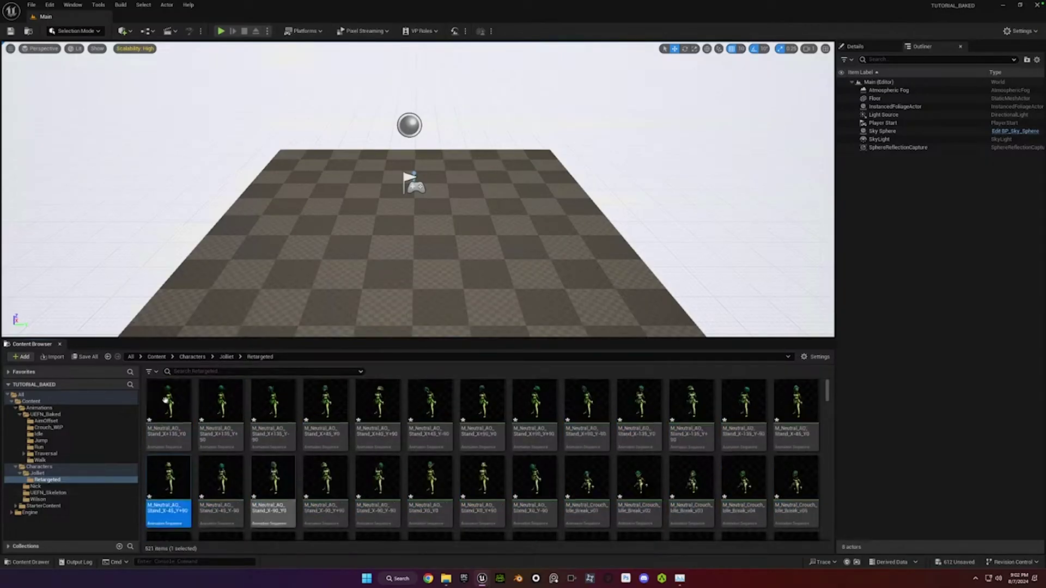
{"action": "left_click", "coordinate": [165, 400]}
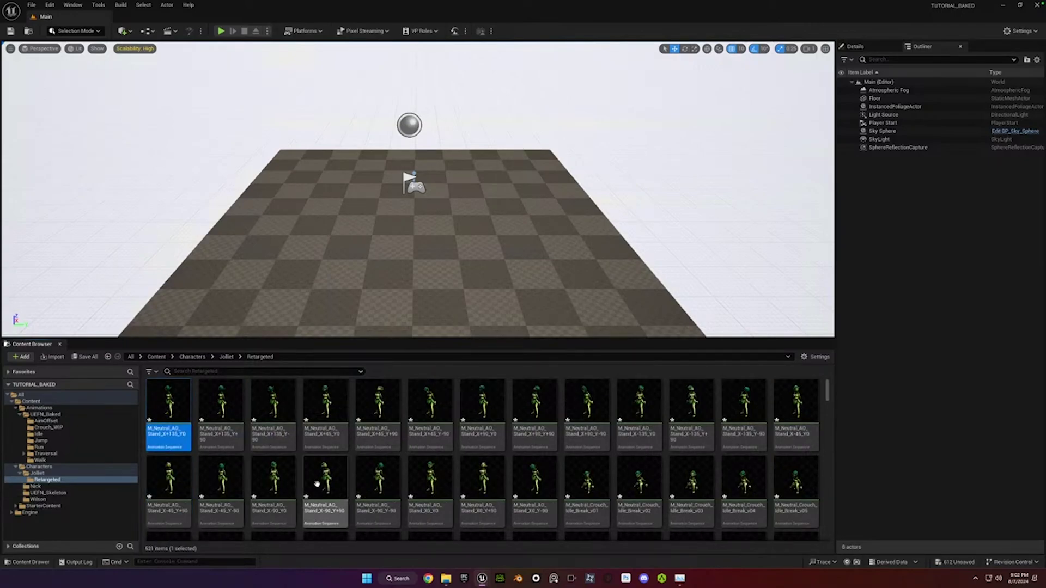
{"action": "scroll", "coordinate": [317, 483], "scroll_direction": "down", "scroll_amount": 3}
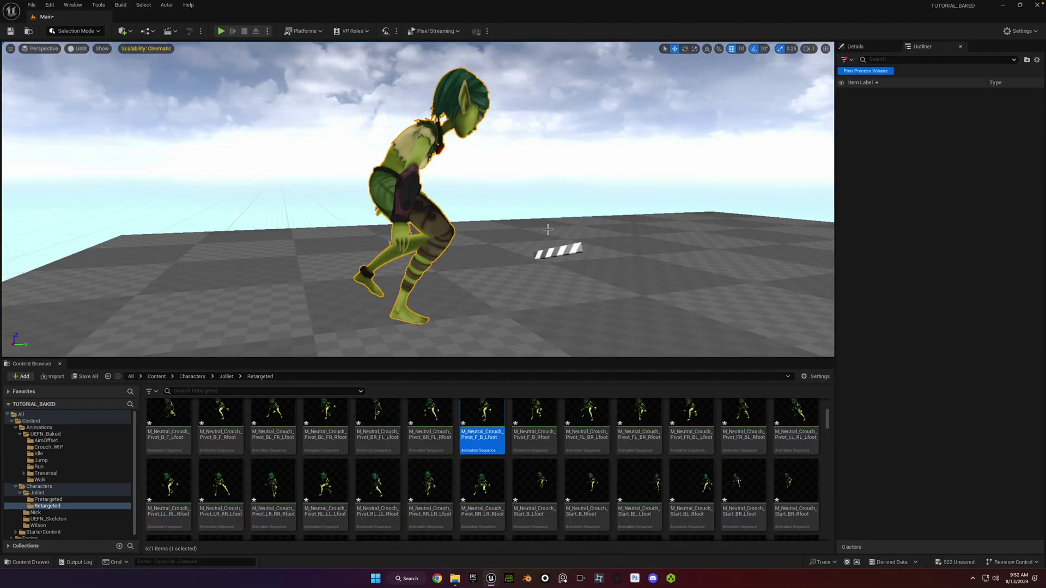
Test the character in a play session, then drag Ch34_nonPBR into the level.
{"action": "left_click_drag", "start_coordinate": [357, 242], "coordinate": [430, 243], "text": "alt"}
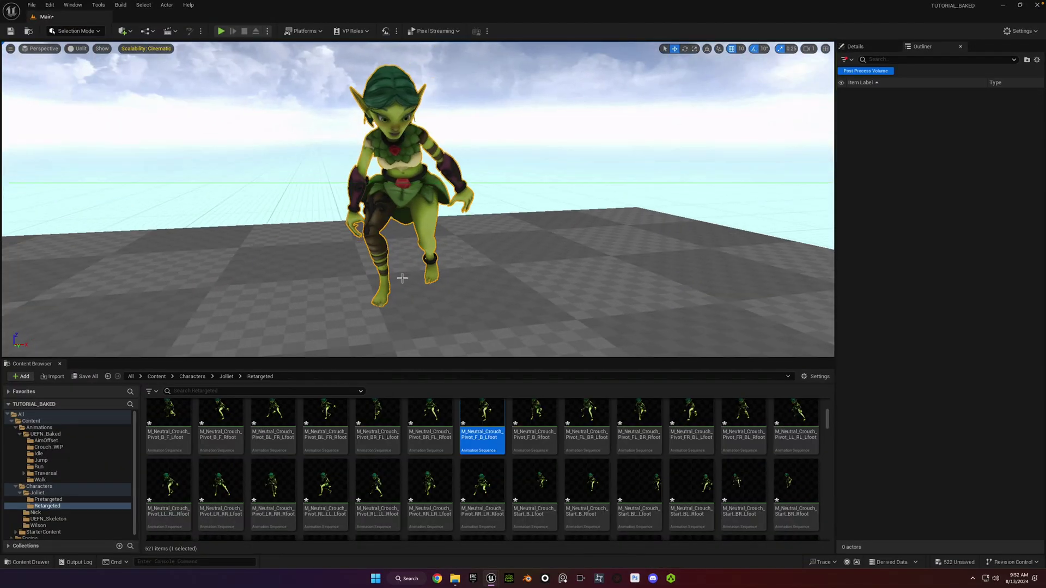
{"action": "left_click", "coordinate": [221, 32]}
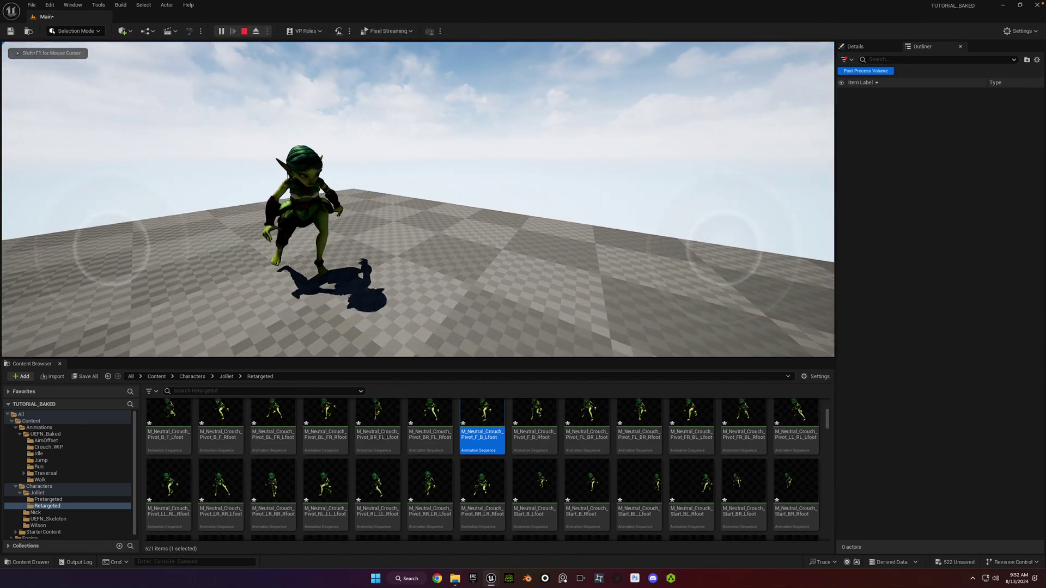
{"action": "key", "text": "s"}
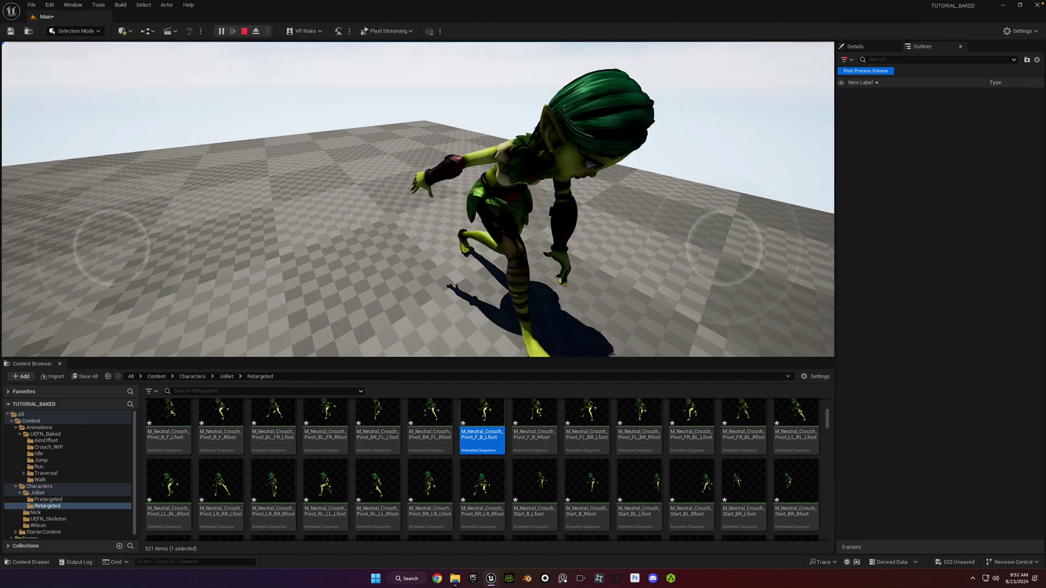
{"action": "key", "text": "a"}
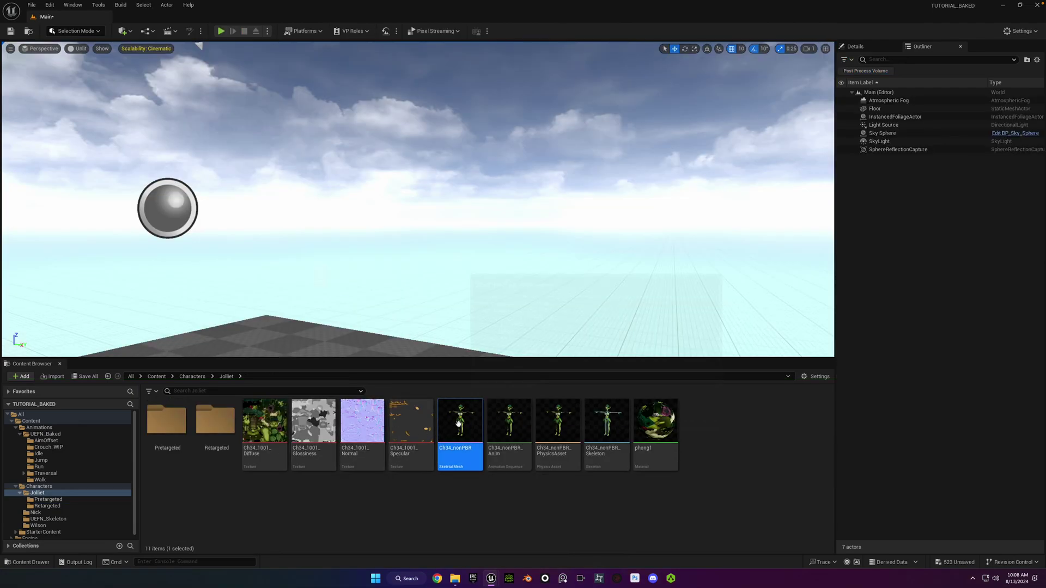
{"action": "left_click_drag", "start_coordinate": [460, 425], "coordinate": [167, 354]}
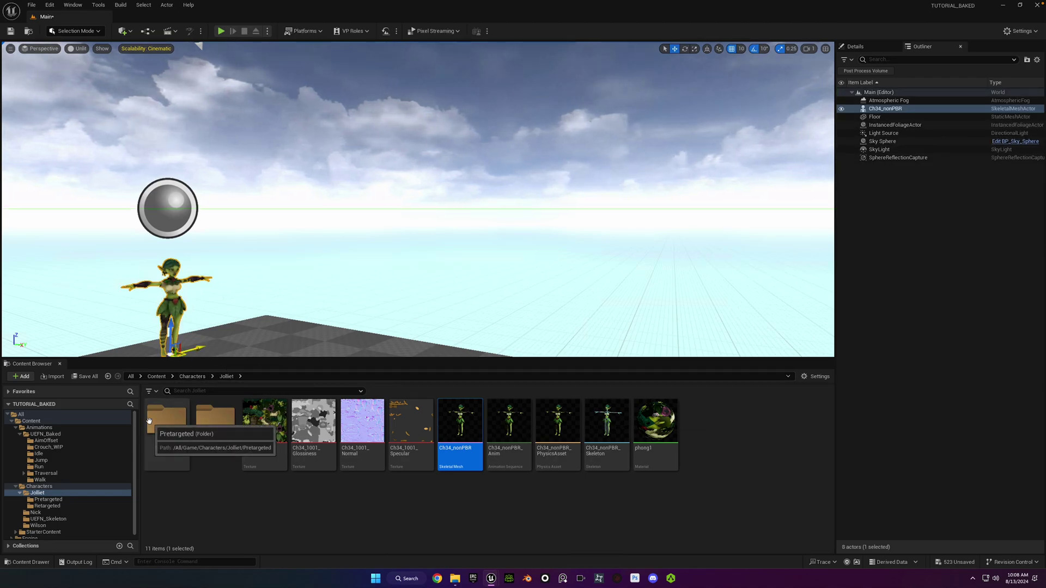
Add a new level sequence saved as NewLevelSequence2.
{"action": "left_click", "coordinate": [168, 31]}
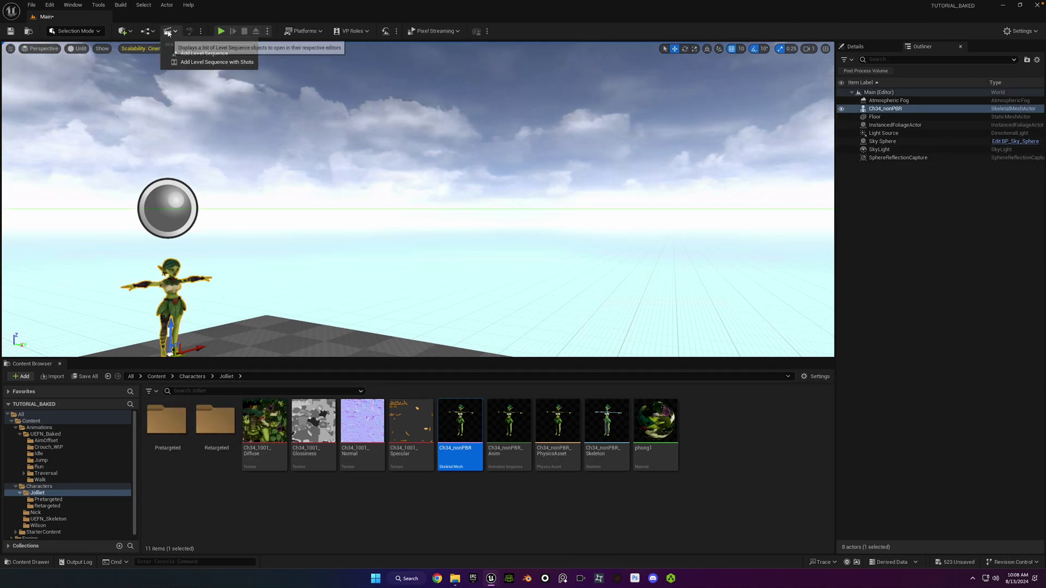
{"action": "left_click", "coordinate": [205, 54]}
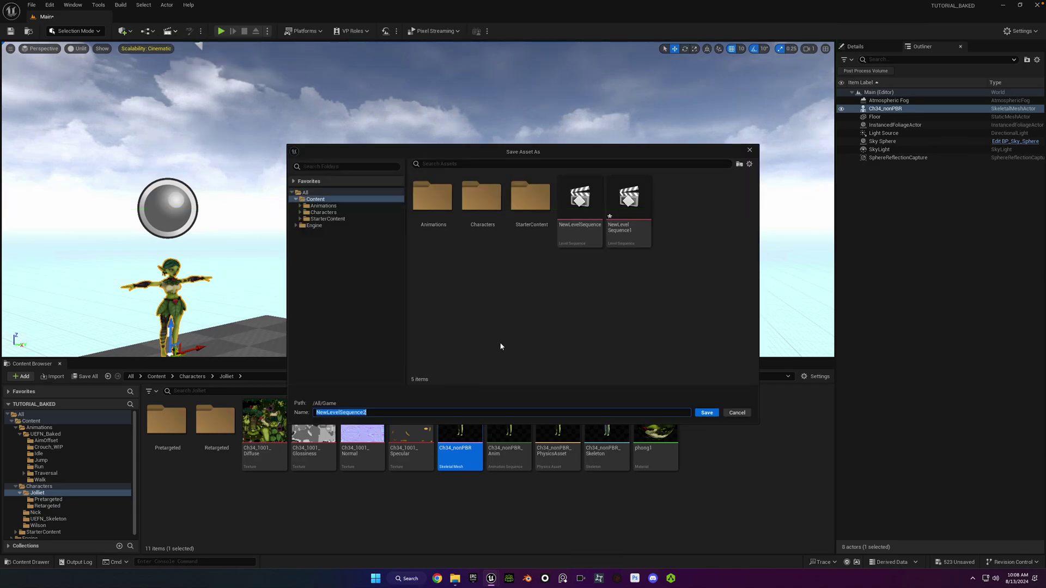
{"action": "left_click", "coordinate": [703, 412]}
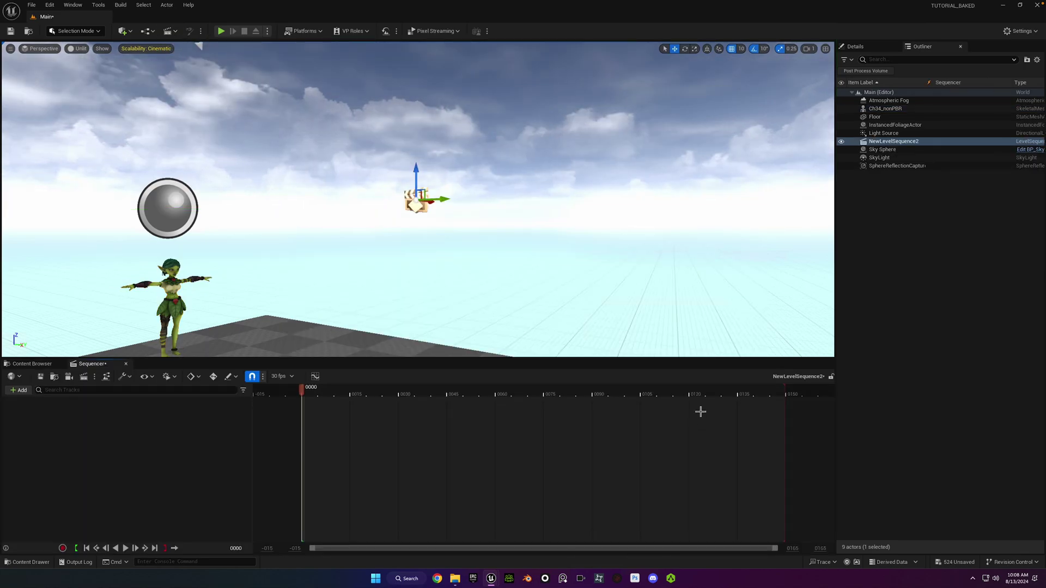
Add the Ch34_nonPBR actor to the sequence as a track.
{"action": "left_click", "coordinate": [167, 303]}
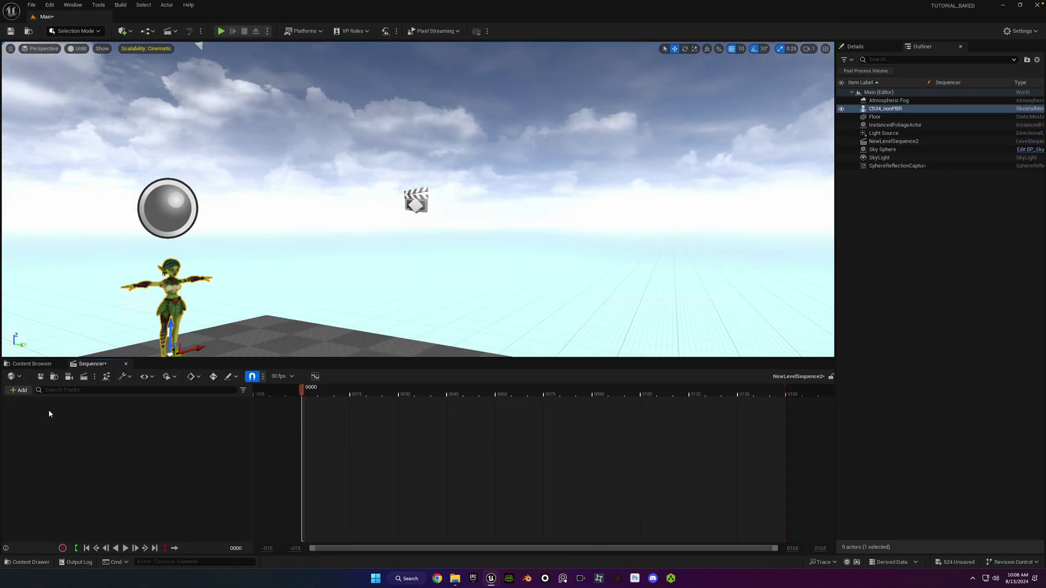
{"action": "left_click", "coordinate": [18, 390]}
{"action": "mouse_move", "coordinate": [65, 415]}
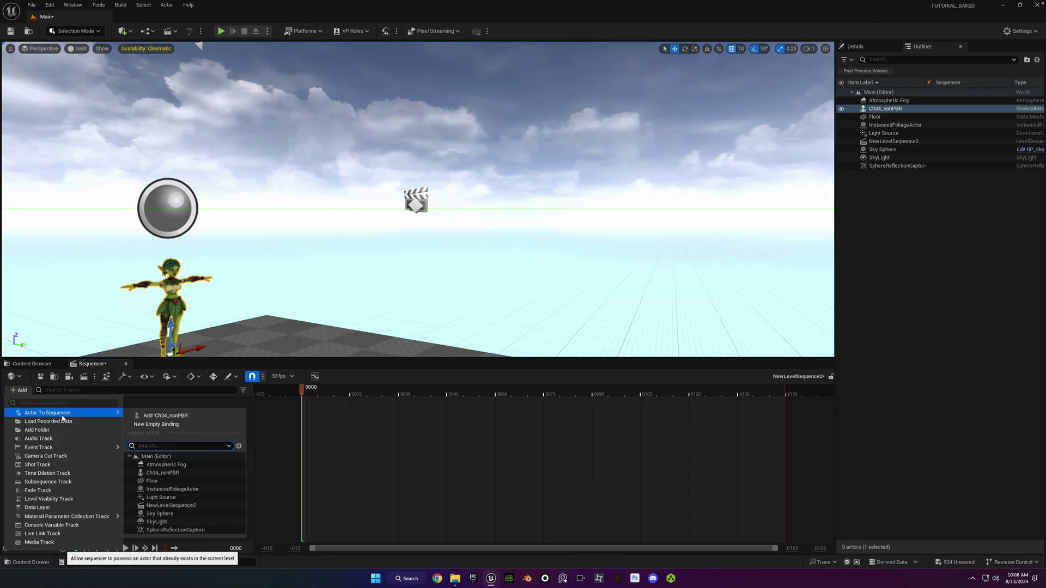
{"action": "left_click", "coordinate": [152, 417]}
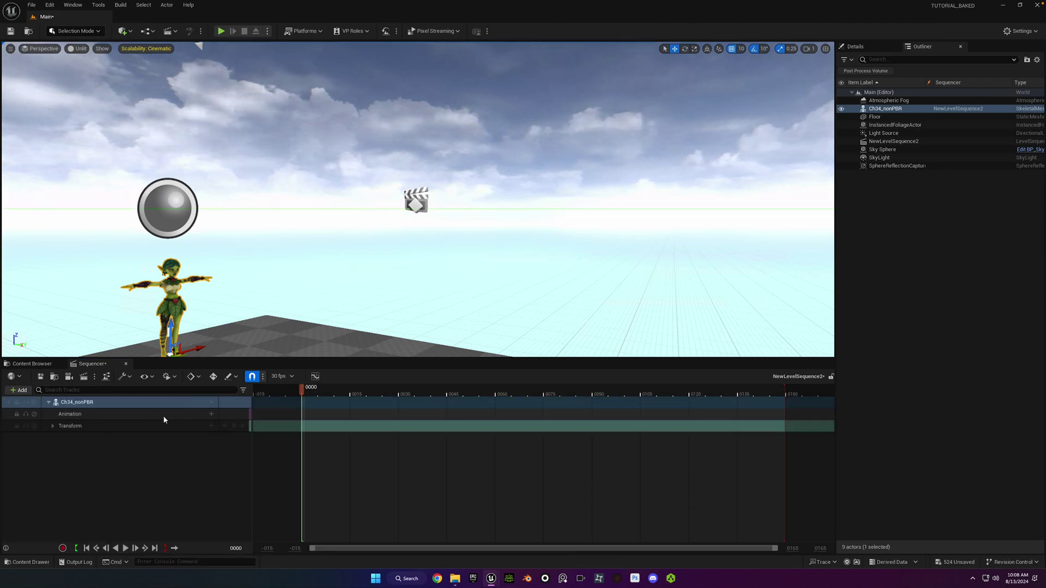
Search 'climb' and assign M_Neutral_Traversal_Climb_Start_2_5_run_F_Lfoot to the Animation track.
{"action": "left_click", "coordinate": [211, 414]}
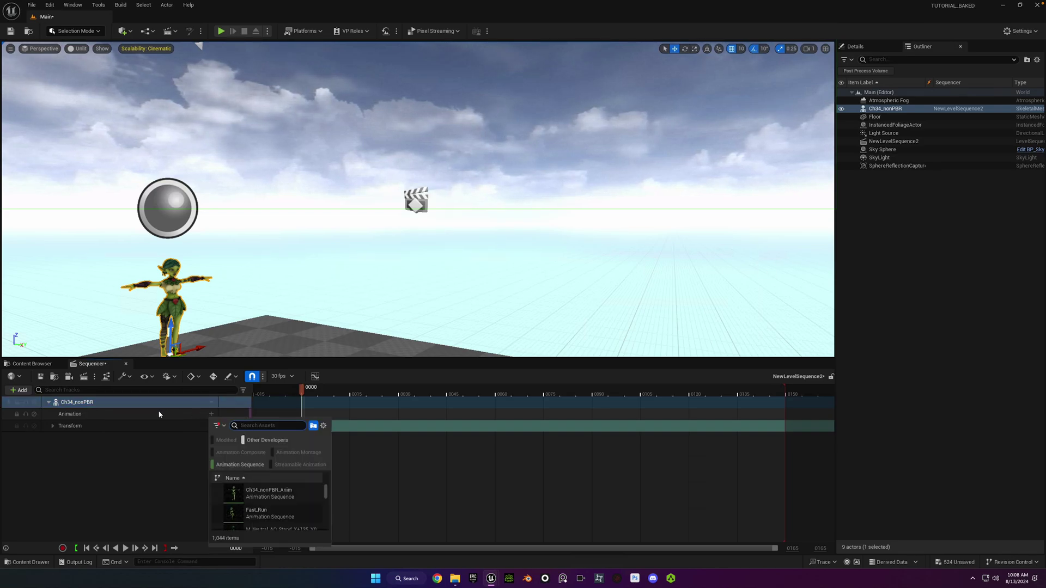
{"action": "type", "text": "climb"}
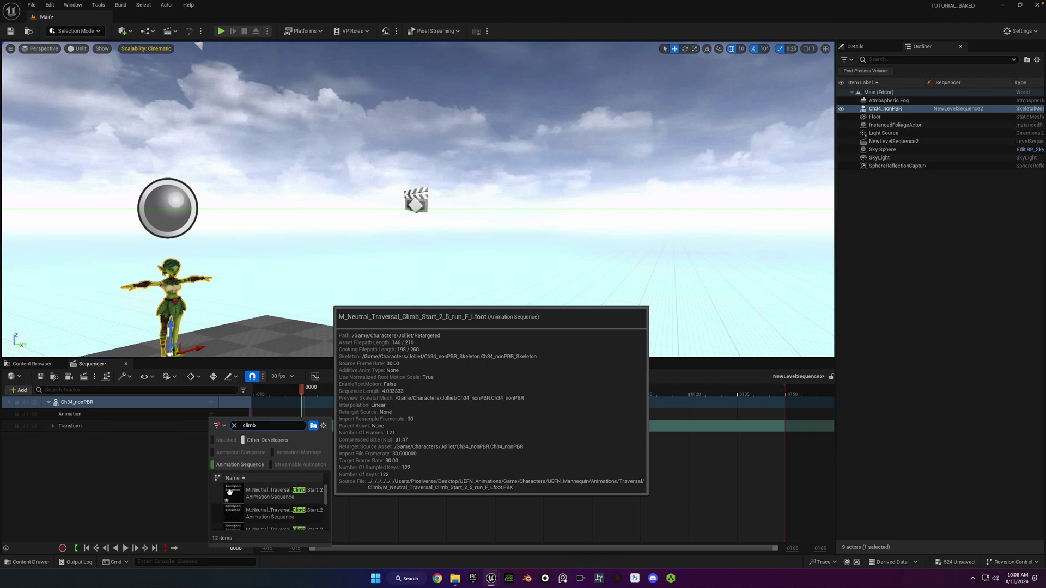
{"action": "left_click", "coordinate": [230, 491]}
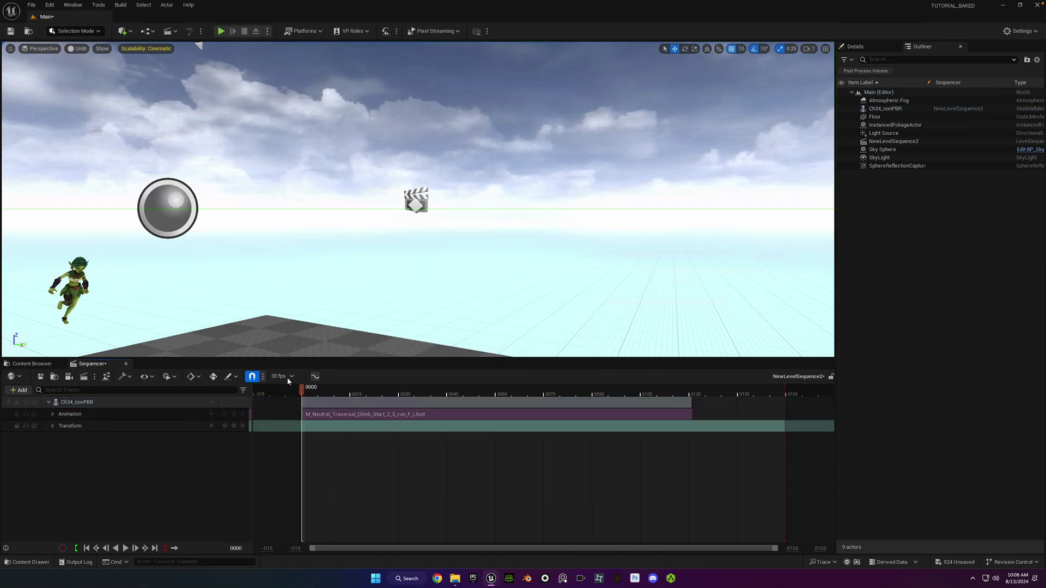
Play back the climb clip, then trim its end to about frame 0090.
{"action": "key", "text": "space"}
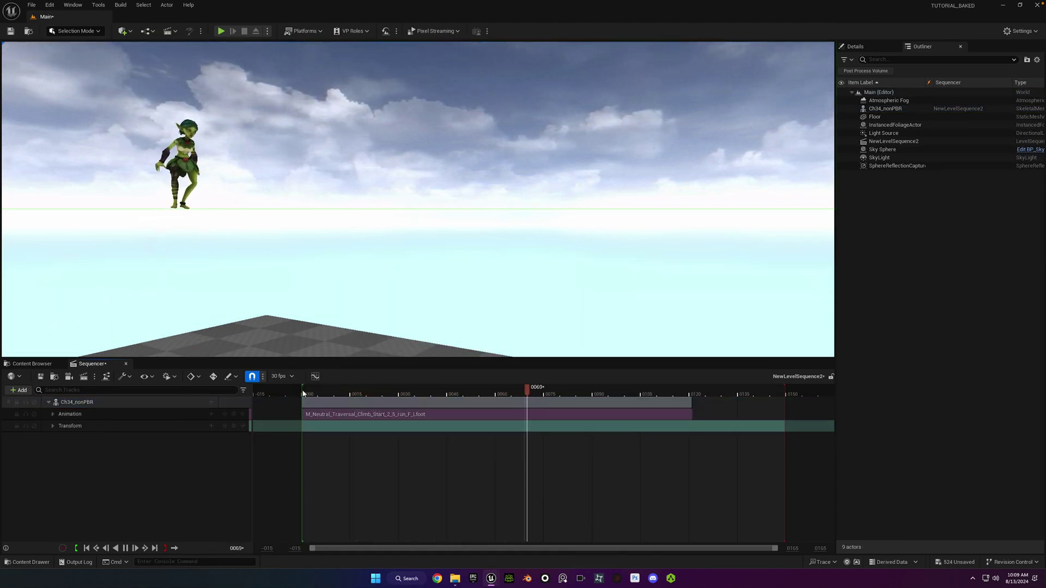
{"action": "key", "text": "space"}
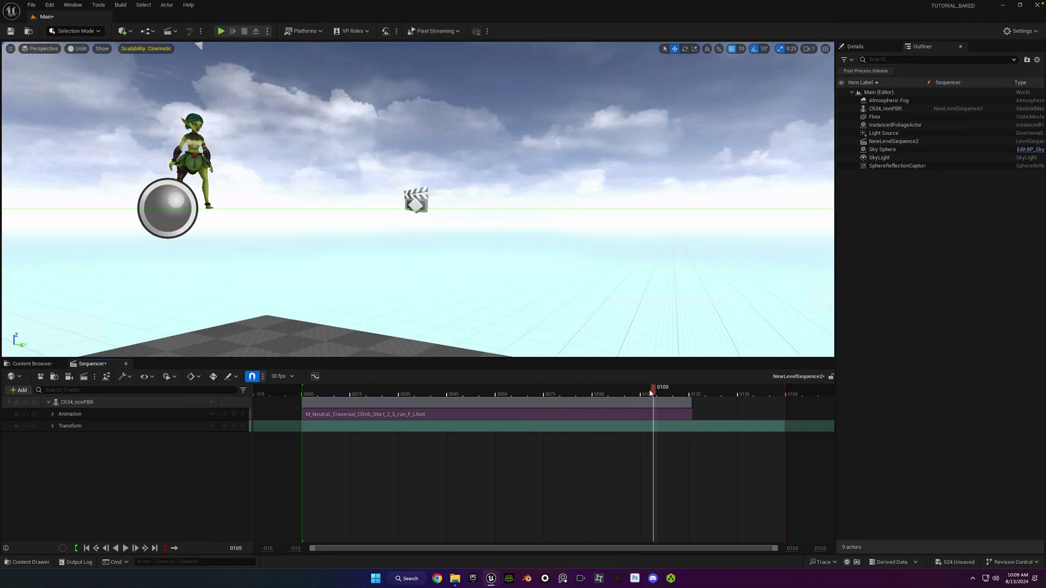
{"action": "left_click_drag", "start_coordinate": [650, 393], "coordinate": [594, 394]}
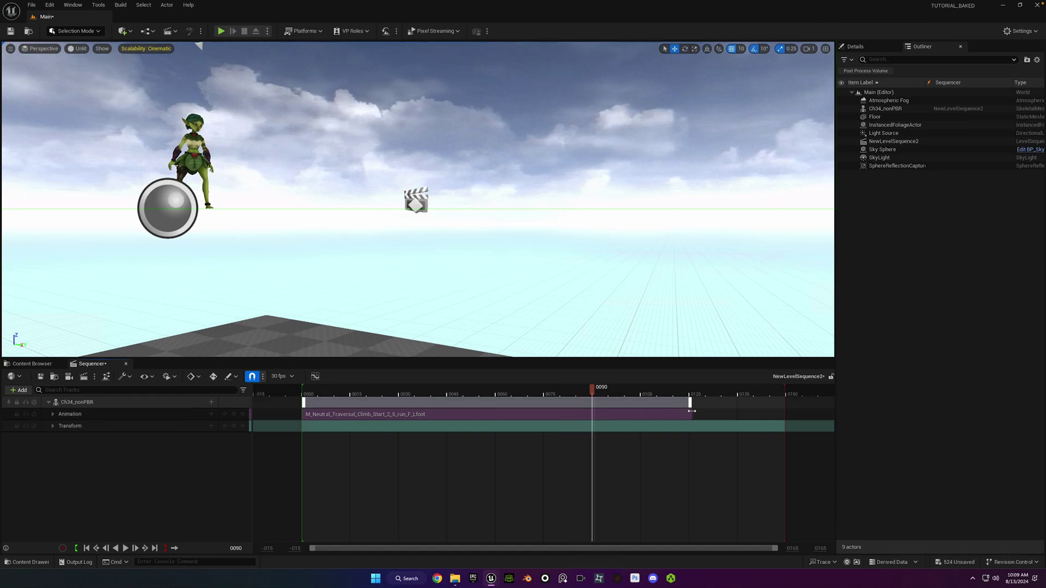
{"action": "left_click_drag", "start_coordinate": [689, 403], "coordinate": [591, 404]}
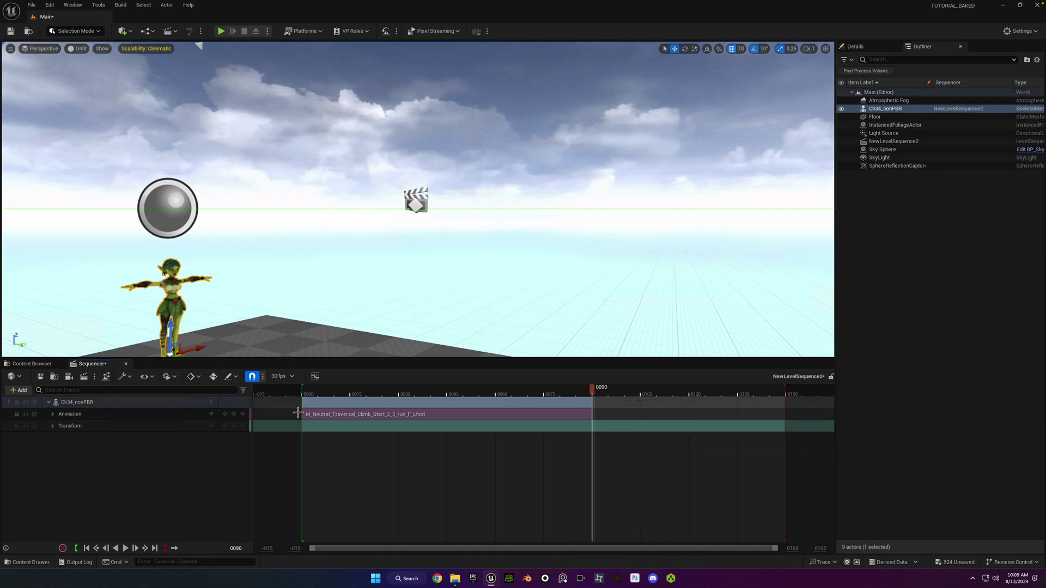
Search 'run' and add Fast_Run at frame 0090, then scrub the transition.
{"action": "left_click", "coordinate": [210, 415]}
{"action": "left_click", "coordinate": [212, 414]}
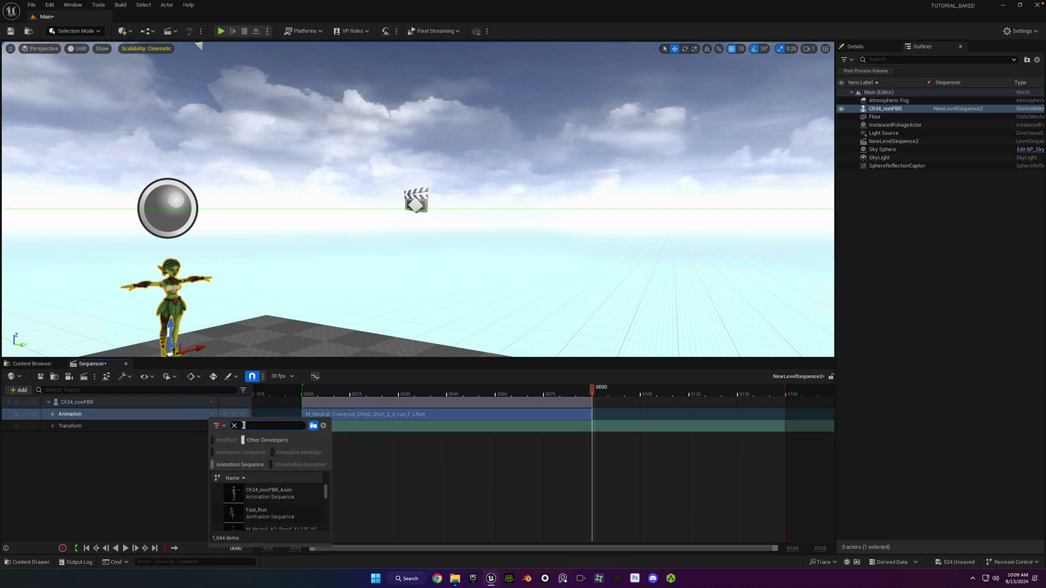
{"action": "type", "text": "run"}
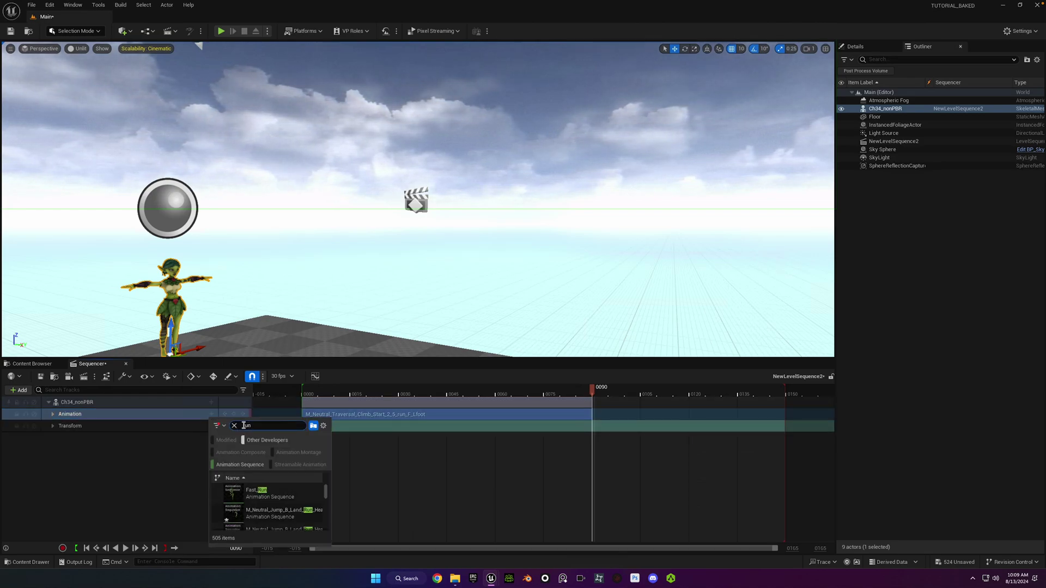
{"action": "left_click", "coordinate": [236, 493]}
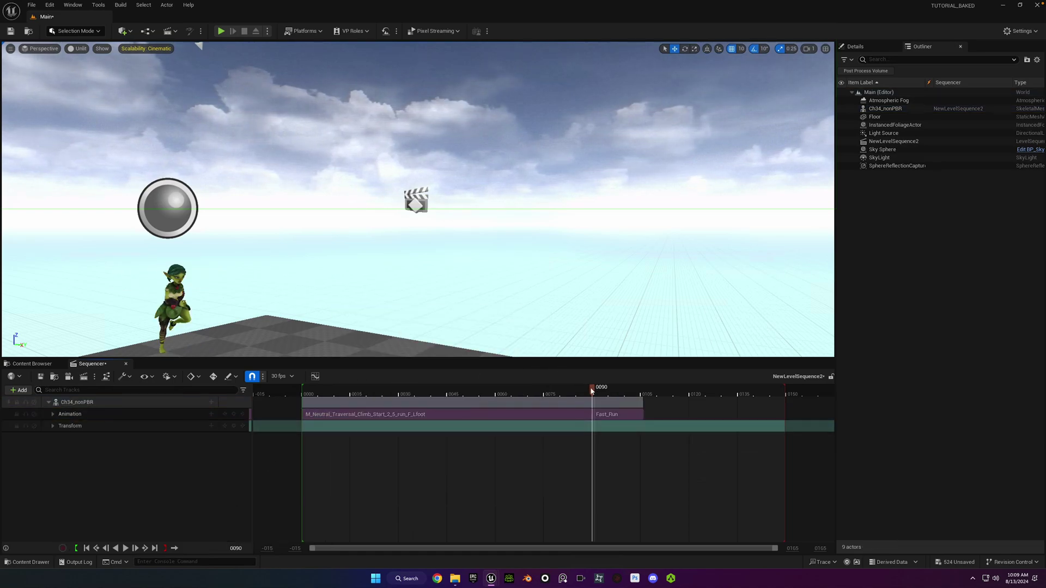
{"action": "mouse_move", "coordinate": [591, 391]}
{"action": "left_mouse_down"}
{"action": "mouse_move", "coordinate": [612, 391]}
{"action": "mouse_move", "coordinate": [591, 393]}
{"action": "left_mouse_up"}
Match Fast_Run to the previous clip's Head bone and toggle pitch rotation matching.
{"action": "right_click", "coordinate": [615, 413]}
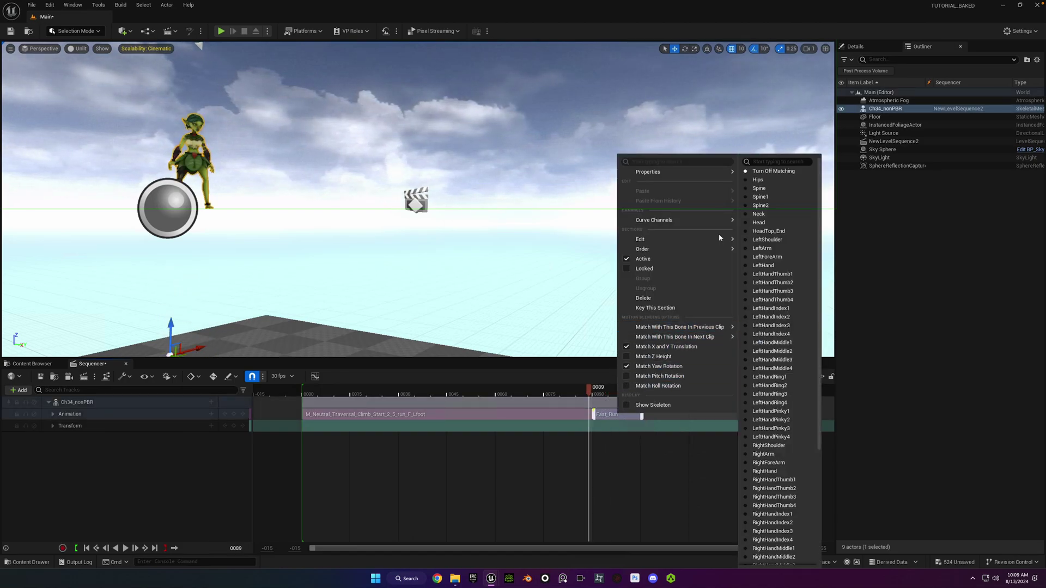
{"action": "left_click", "coordinate": [758, 223]}
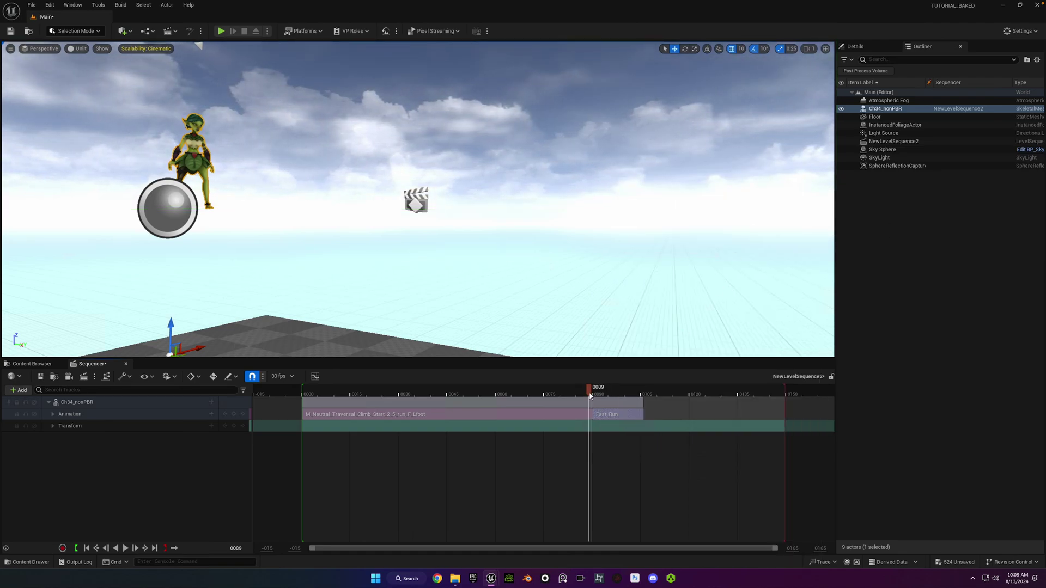
{"action": "mouse_move", "coordinate": [588, 392]}
{"action": "left_mouse_down"}
{"action": "mouse_move", "coordinate": [579, 392]}
{"action": "mouse_move", "coordinate": [607, 393]}
{"action": "mouse_move", "coordinate": [595, 393]}
{"action": "left_mouse_up"}
{"action": "left_click", "coordinate": [619, 414]}
{"action": "right_click", "coordinate": [618, 415]}
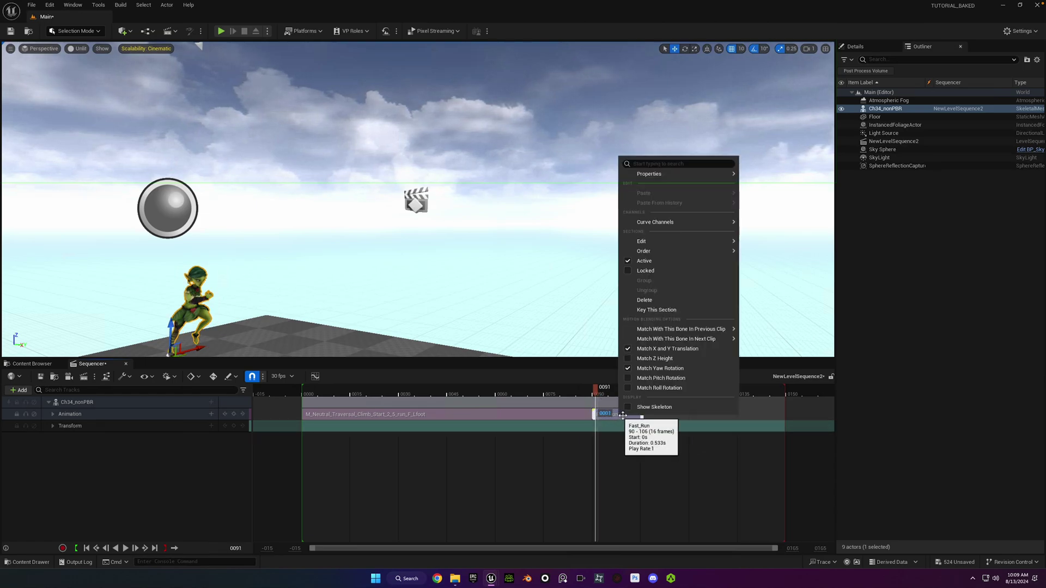
{"action": "left_click", "coordinate": [642, 359]}
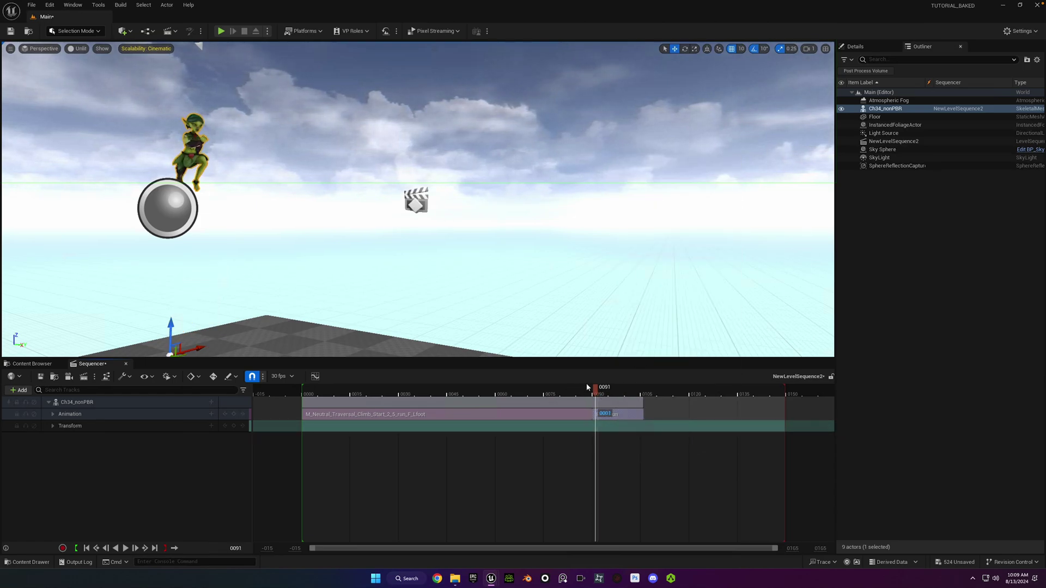
{"action": "left_click_drag", "start_coordinate": [587, 387], "coordinate": [672, 394]}
Preview the climb-to-run blend from the start and from the transition frame.
{"action": "left_click_drag", "start_coordinate": [505, 395], "coordinate": [316, 393]}
{"action": "key", "text": "space"}
{"action": "key", "text": "g"}
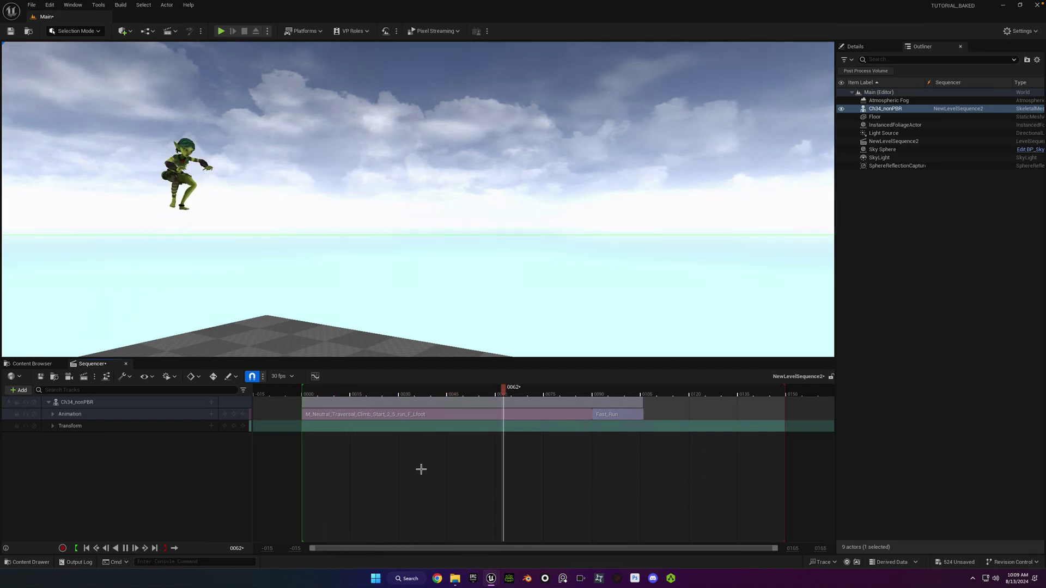
{"action": "key", "text": "space"}
{"action": "key", "text": "g"}
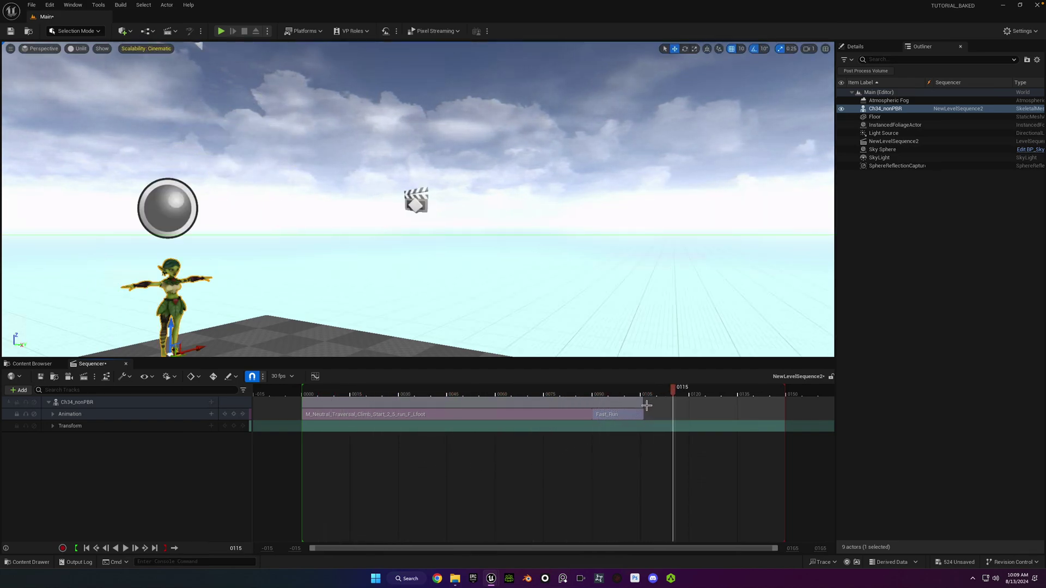
{"action": "left_click_drag", "start_coordinate": [605, 392], "coordinate": [522, 389]}
{"action": "key", "text": "space"}
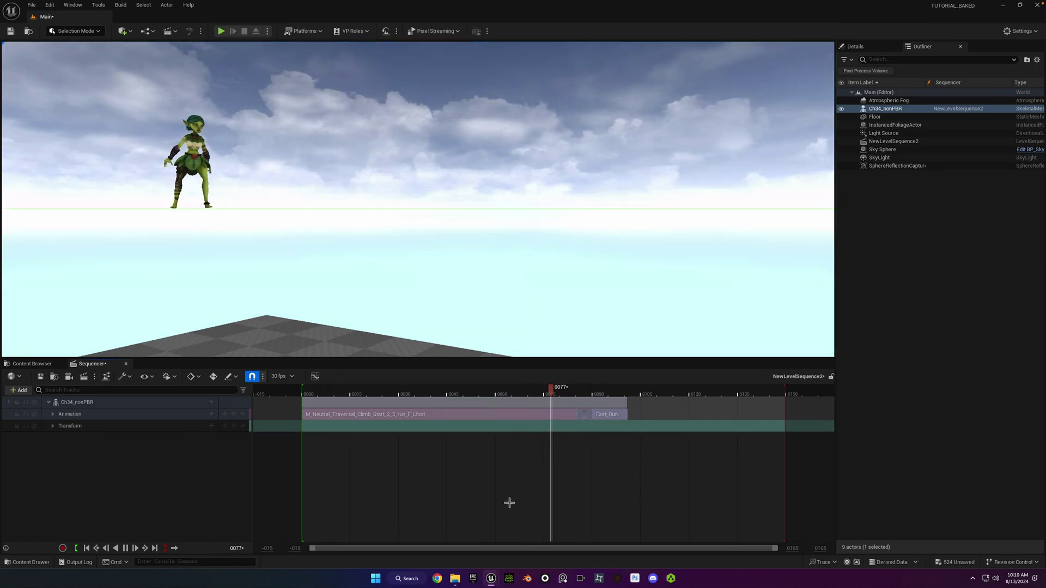
{"action": "key", "text": "space"}
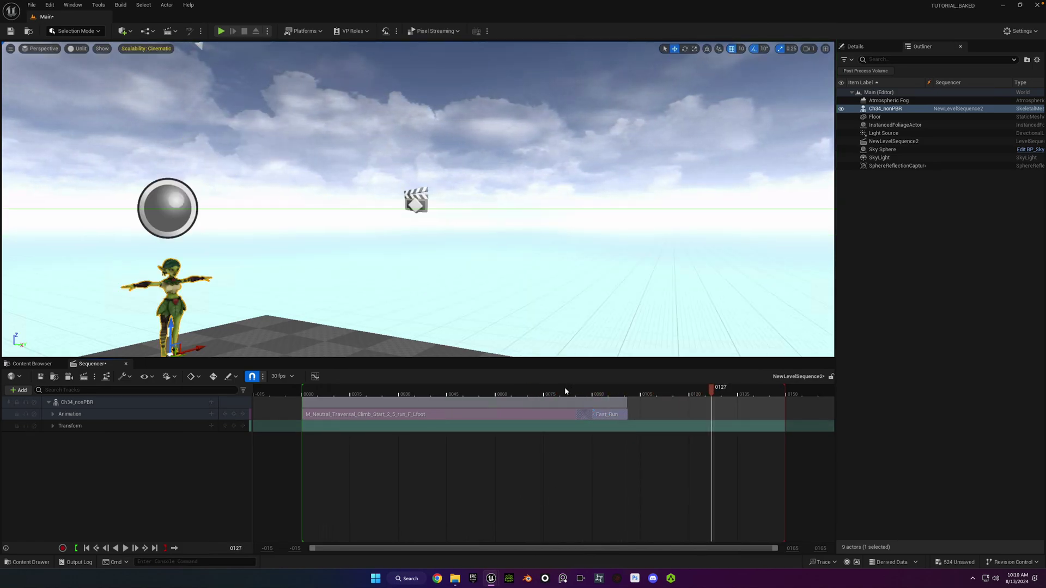
Replay the transition, undo the Fast_Run clip resize, and play again.
{"action": "left_click_drag", "start_coordinate": [563, 388], "coordinate": [784, 412]}
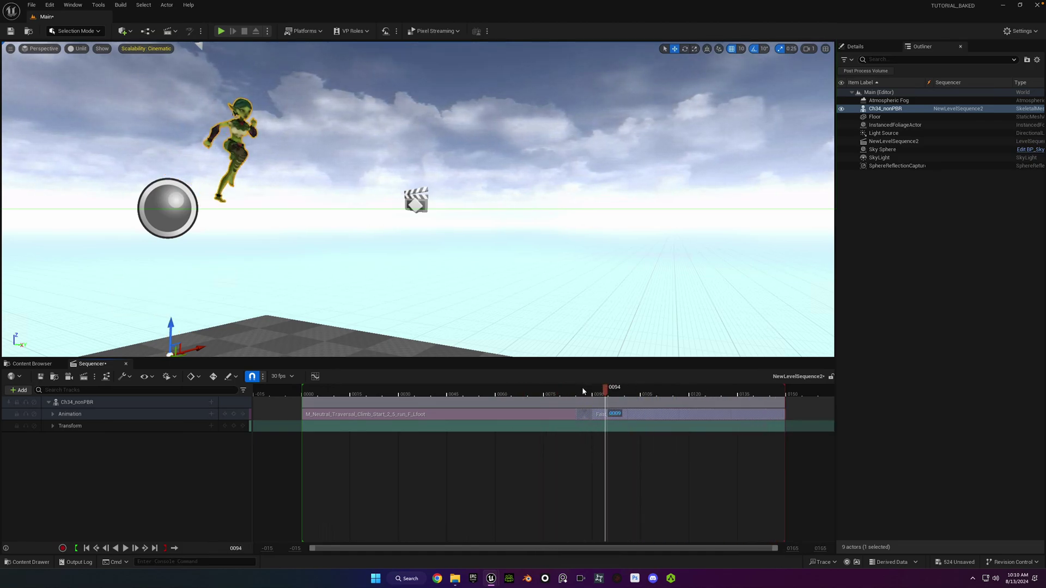
{"action": "left_click_drag", "start_coordinate": [579, 392], "coordinate": [531, 393]}
{"action": "key", "text": "space"}
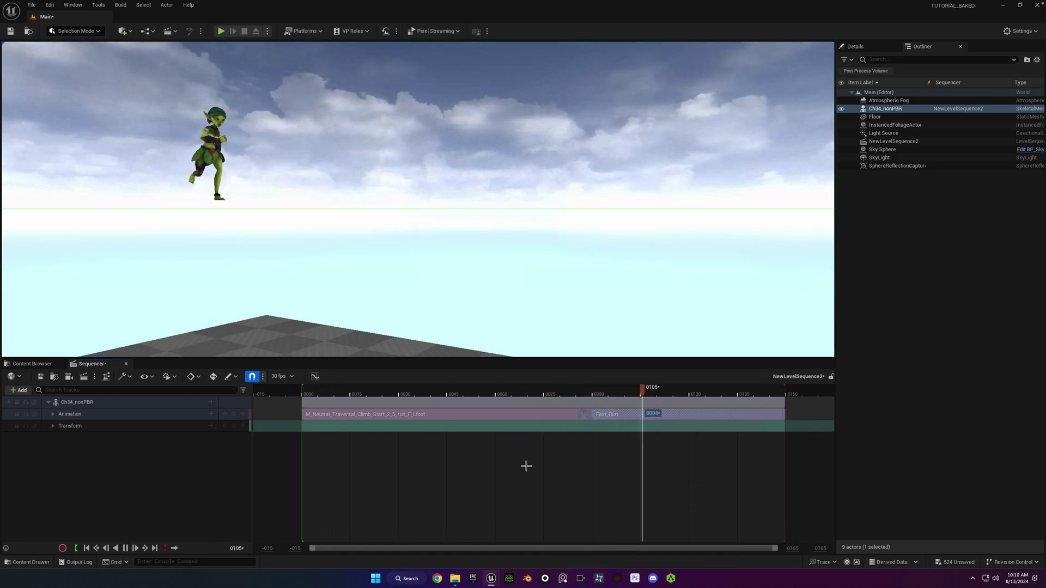
{"action": "key", "text": "space"}
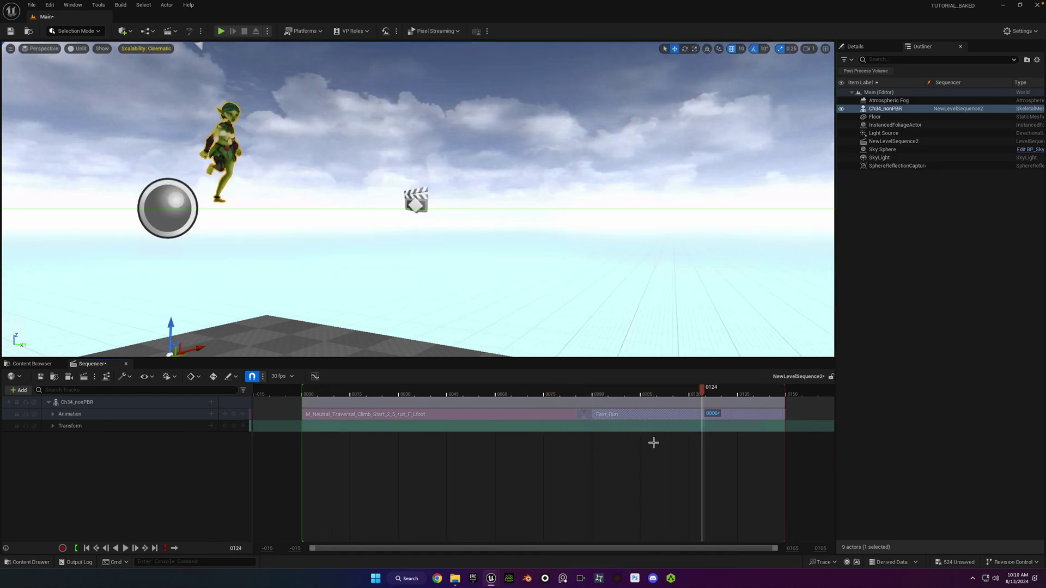
{"action": "key", "text": "ctrl+z"}
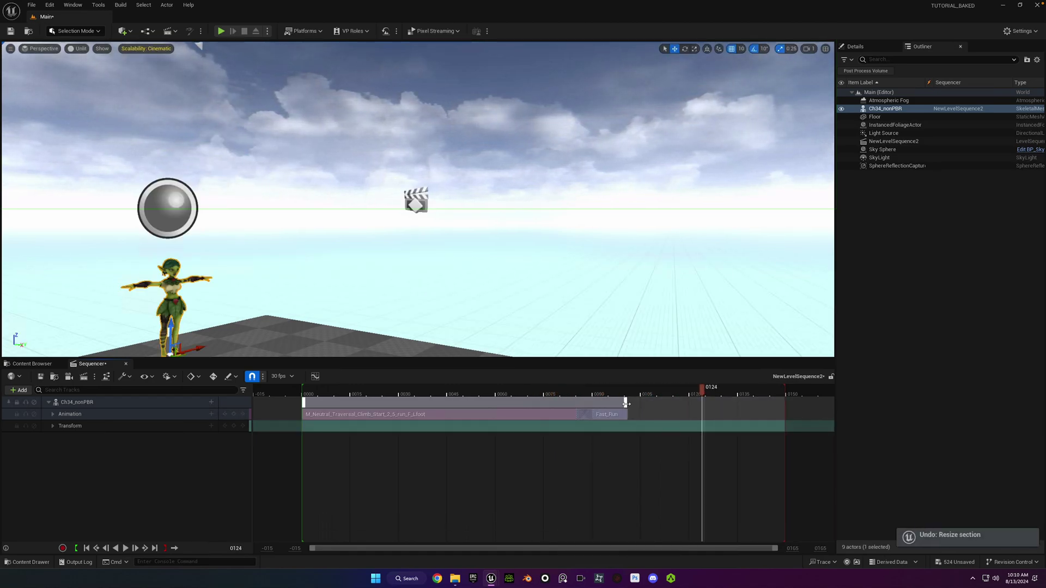
{"action": "left_click_drag", "start_coordinate": [593, 391], "coordinate": [548, 391]}
{"action": "key", "text": "space"}
{"action": "key", "text": "space"}
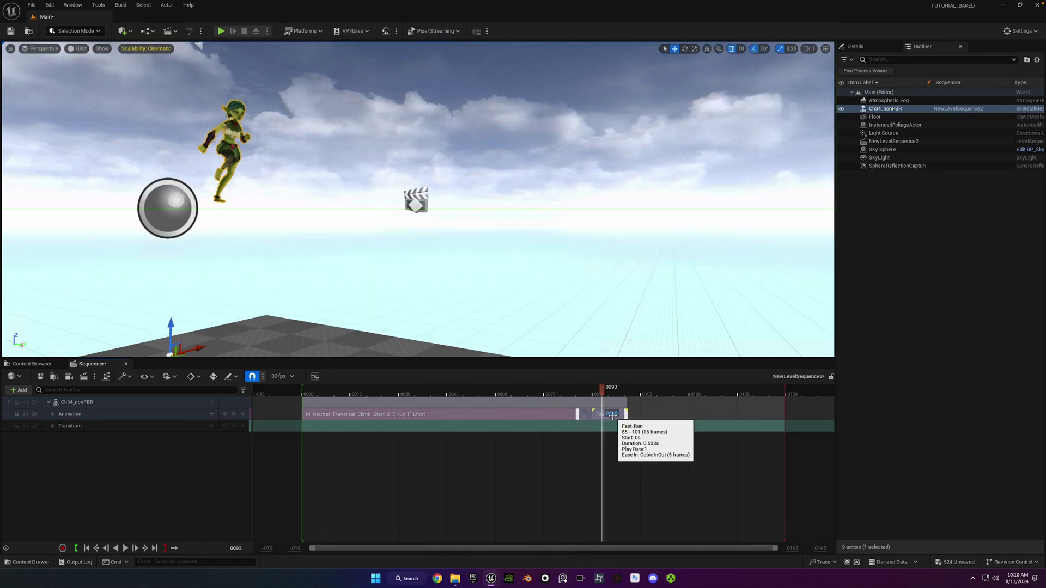
Place a second Fast_Run clip after the first and enable Match Z Height.
{"action": "left_click_drag", "start_coordinate": [618, 415], "coordinate": [675, 392]}
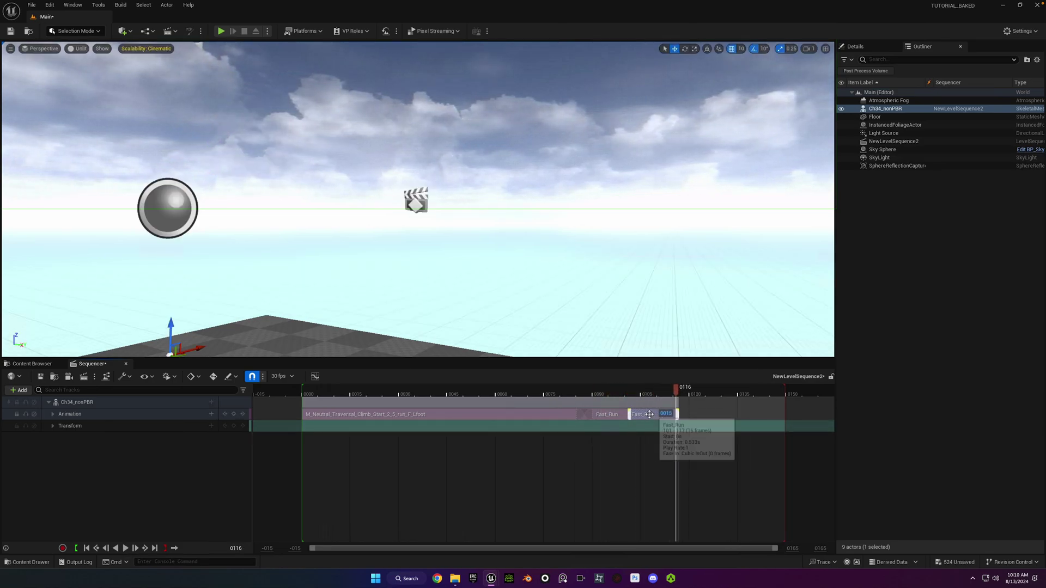
{"action": "right_click", "coordinate": [650, 415]}
{"action": "mouse_move", "coordinate": [668, 327]}
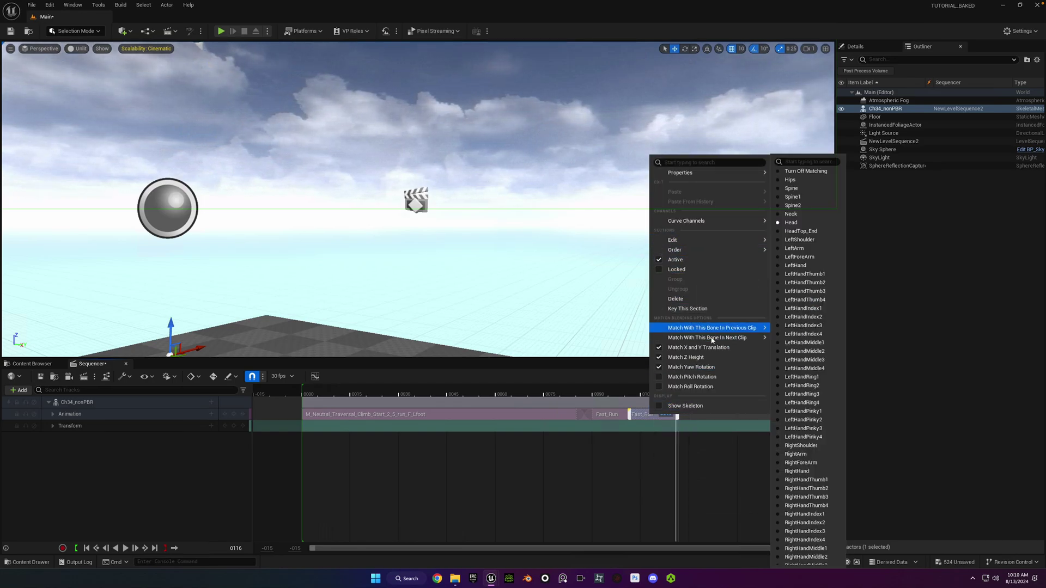
{"action": "left_click", "coordinate": [696, 357]}
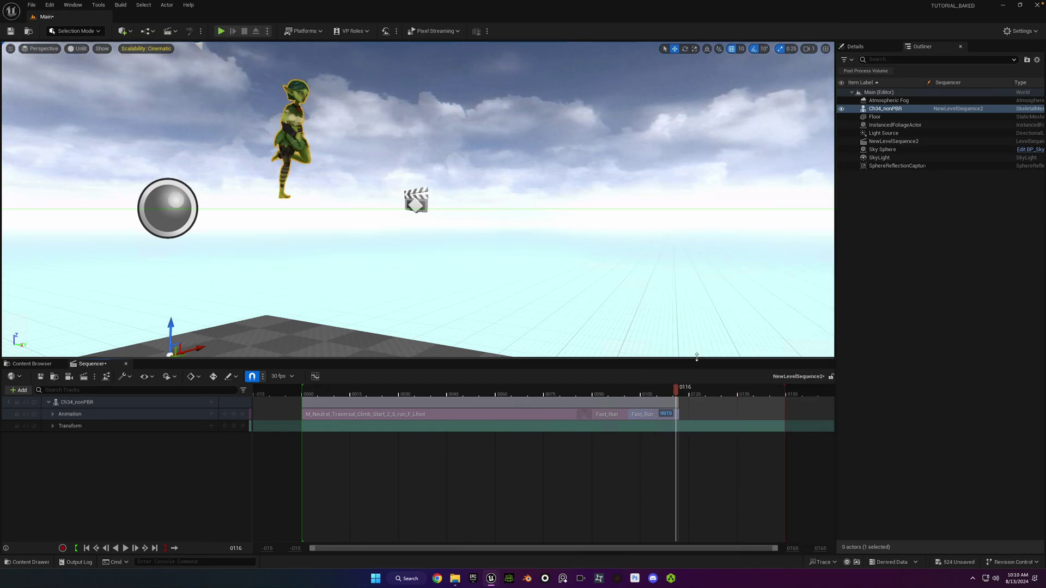
{"action": "left_click_drag", "start_coordinate": [613, 392], "coordinate": [627, 390]}
Change the new clip's bone-matching option and play to preview the blend.
{"action": "right_click", "coordinate": [653, 413]}
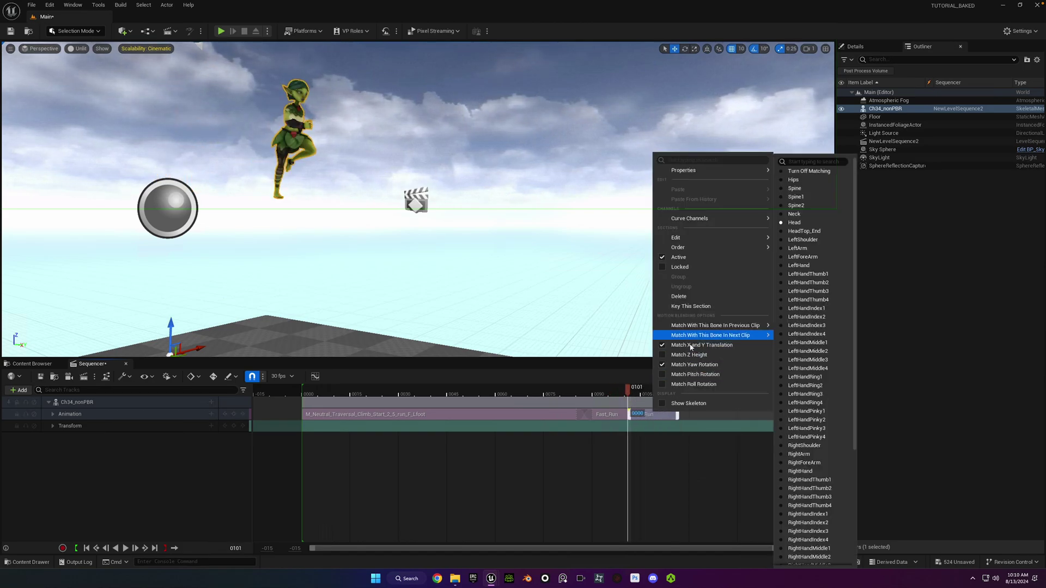
{"action": "left_click", "coordinate": [655, 396]}
{"action": "left_click_drag", "start_coordinate": [630, 392], "coordinate": [551, 393]}
{"action": "key", "text": "space"}
Place another Fast_Run clip 21 frames after the last and play through the run.
{"action": "left_click", "coordinate": [766, 391]}
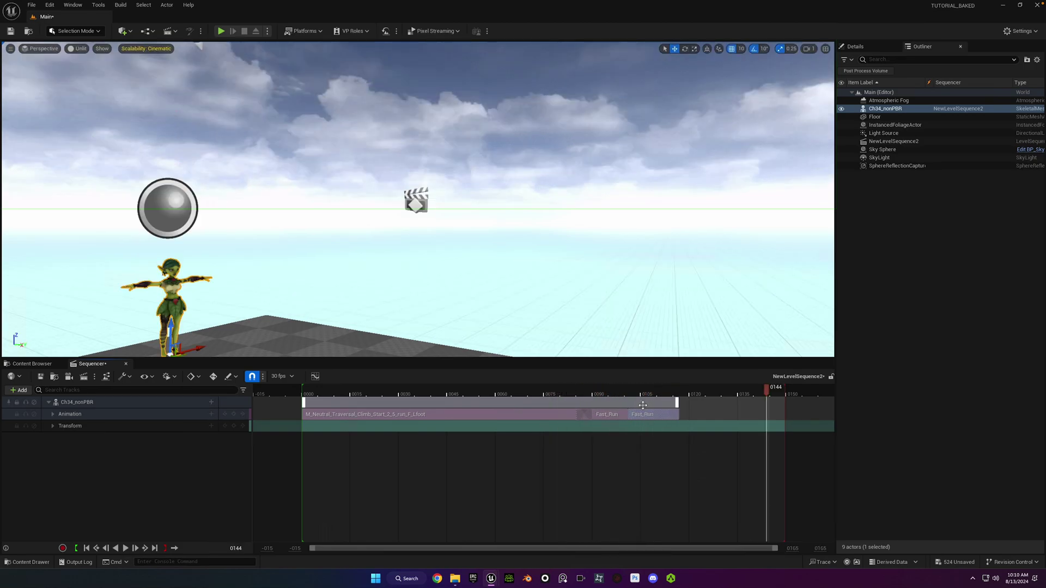
{"action": "left_click", "coordinate": [641, 414]}
{"action": "left_click_drag", "start_coordinate": [641, 414], "coordinate": [699, 416]}
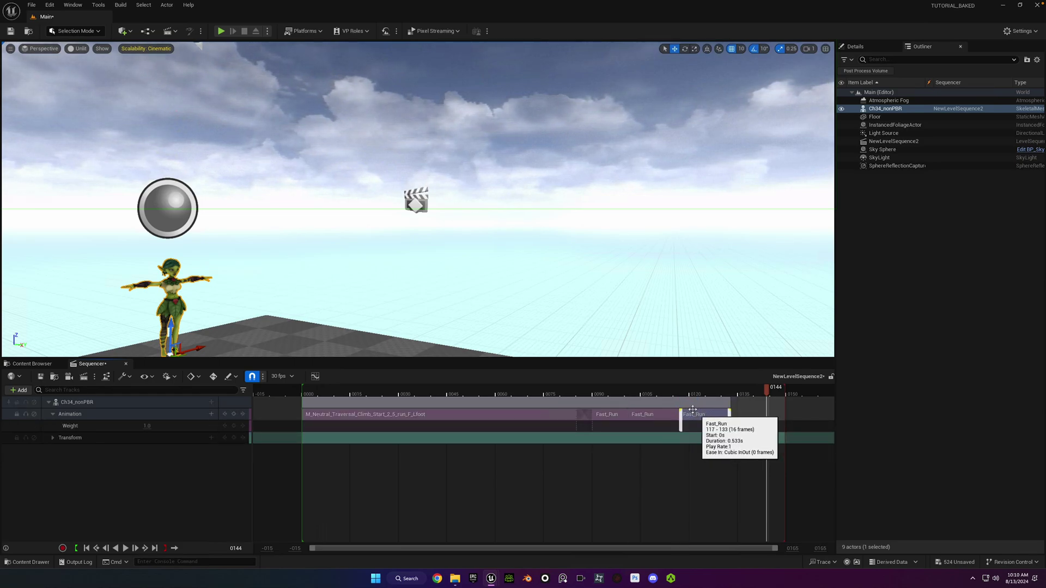
{"action": "left_click_drag", "start_coordinate": [656, 392], "coordinate": [564, 404]}
{"action": "key", "text": "space"}
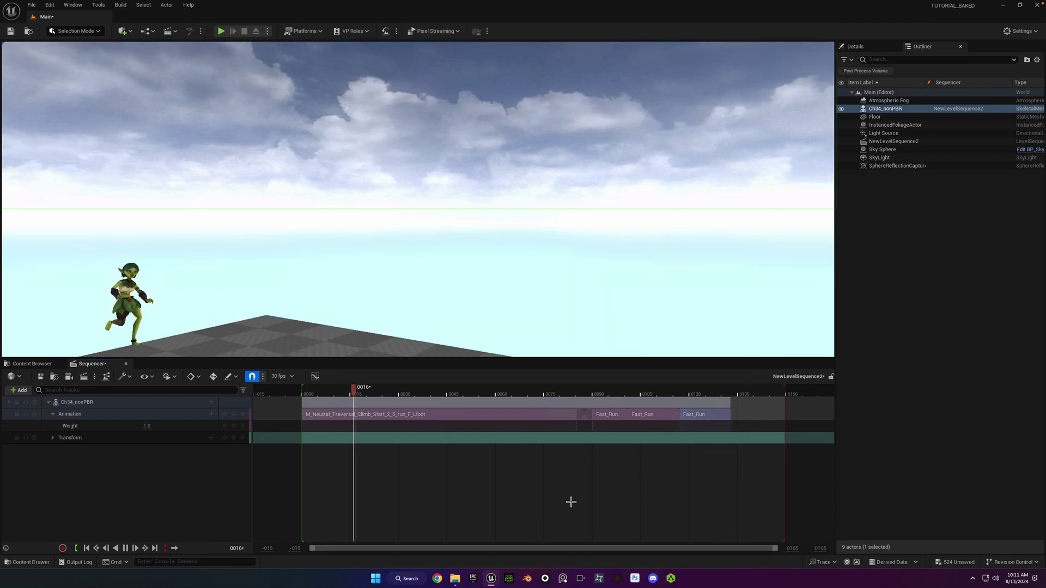
{"action": "key", "text": "space"}
{"action": "mouse_move", "coordinate": [820, 2]}
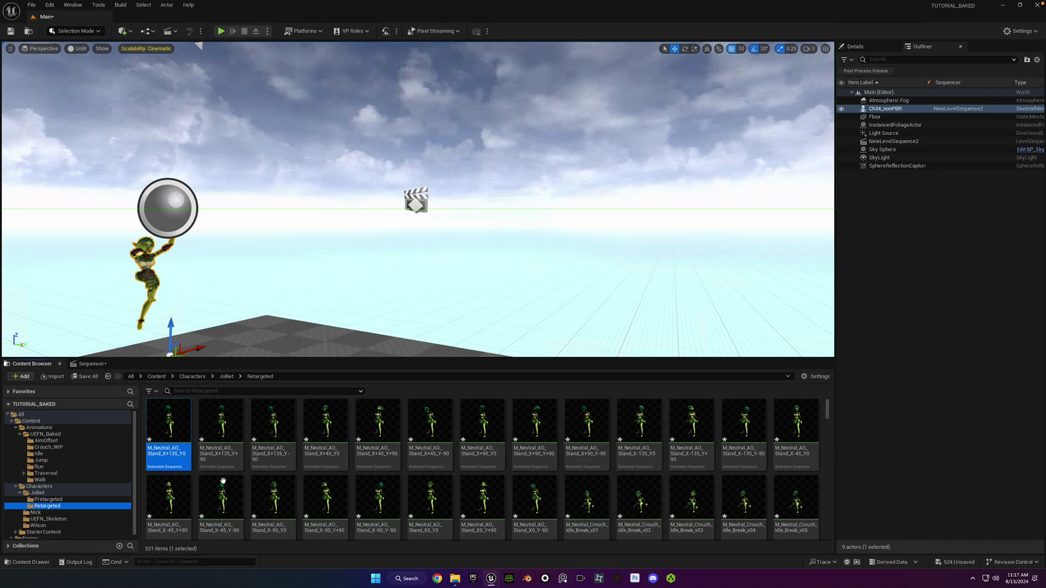
Select all 521 retargeted animations and start a Bulk Export from Asset Actions.
{"action": "mouse_move", "coordinate": [175, 430]}
{"action": "key", "text": "ctrl+a"}
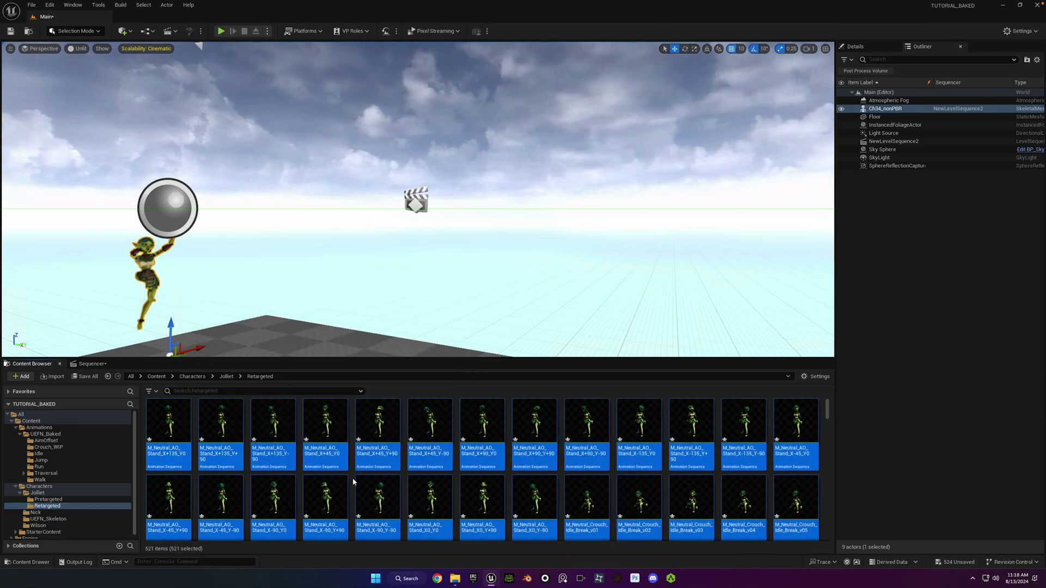
{"action": "right_click", "coordinate": [276, 425]}
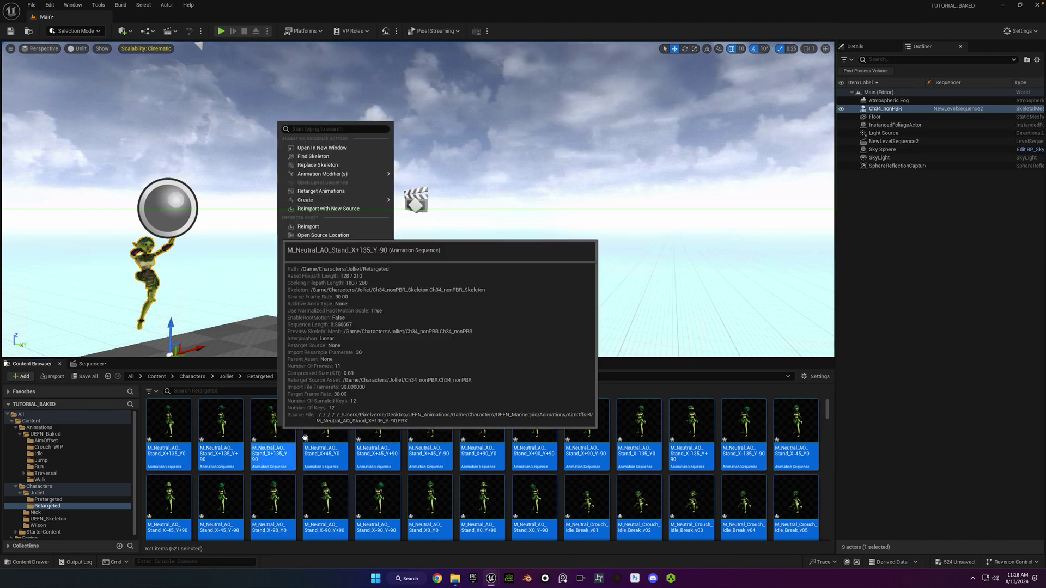
{"action": "mouse_move", "coordinate": [346, 308]}
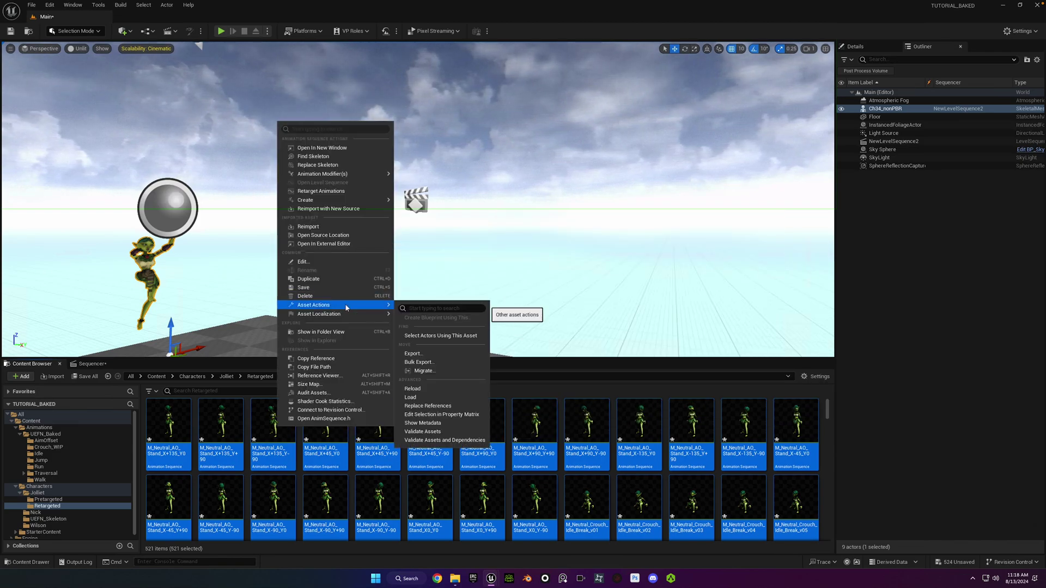
{"action": "left_click", "coordinate": [452, 362]}
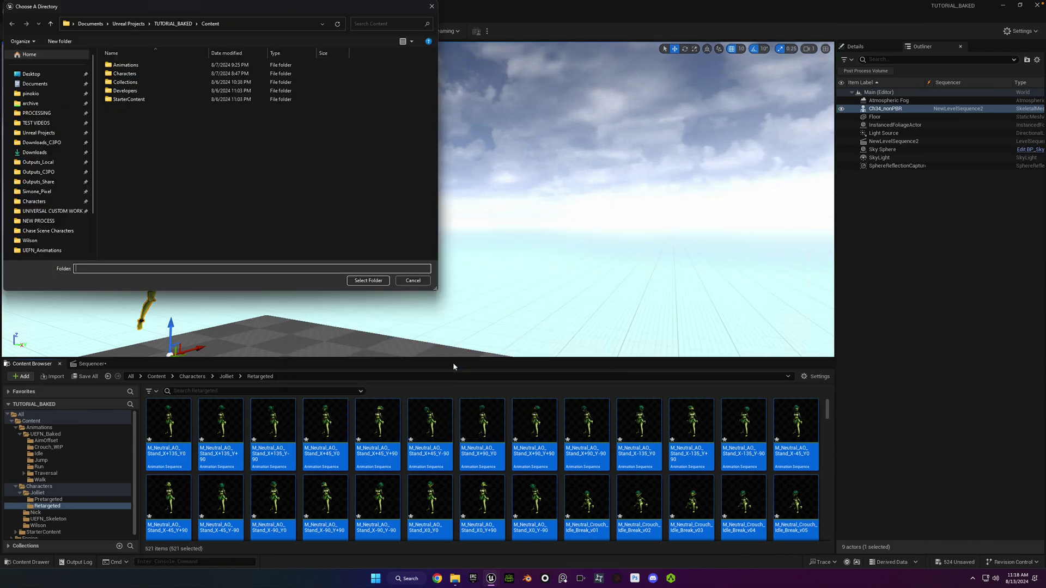
Create a new 'Jolliet Animations' folder on the Desktop as the export destination.
{"action": "left_click", "coordinate": [60, 74]}
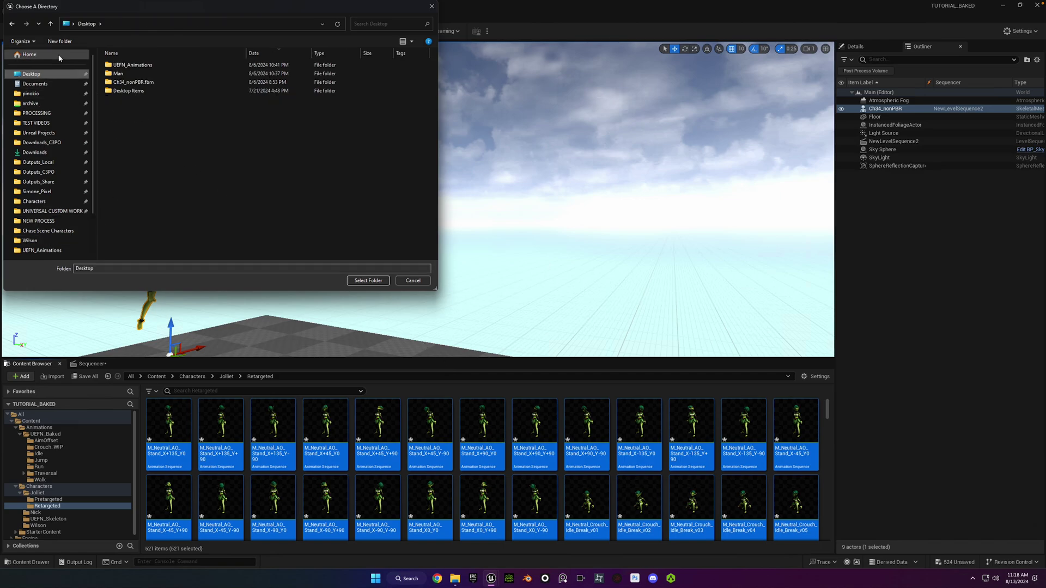
{"action": "left_click", "coordinate": [60, 41]}
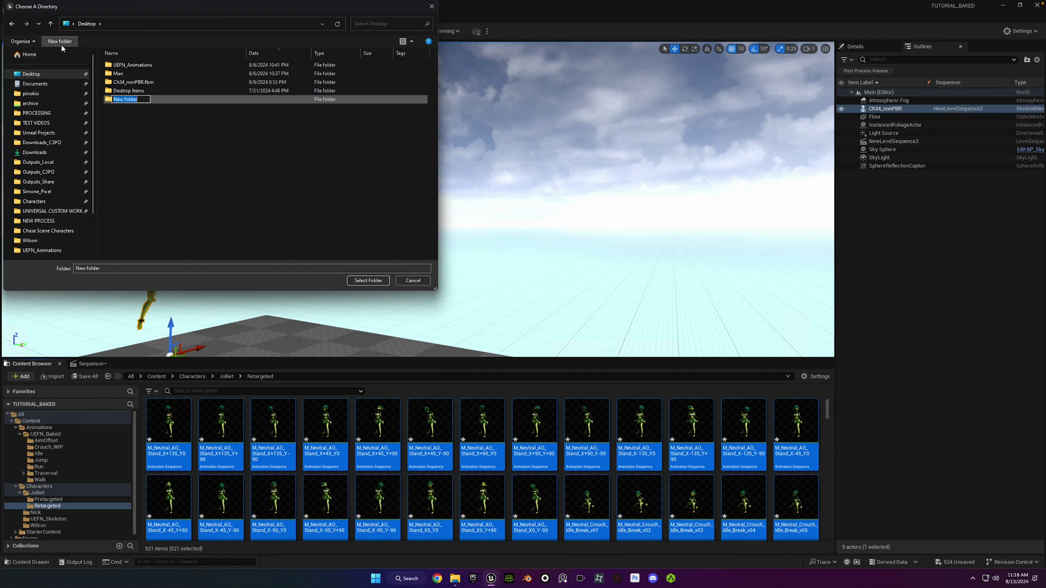
{"action": "type", "text": "Jolliet Animations"}
{"action": "key", "text": "Return"}
{"action": "key", "text": "Return"}
Confirm the Jolliet Animations folder, tick Map Skeletal Motion to Root, and export all animations.
{"action": "left_click", "coordinate": [369, 281]}
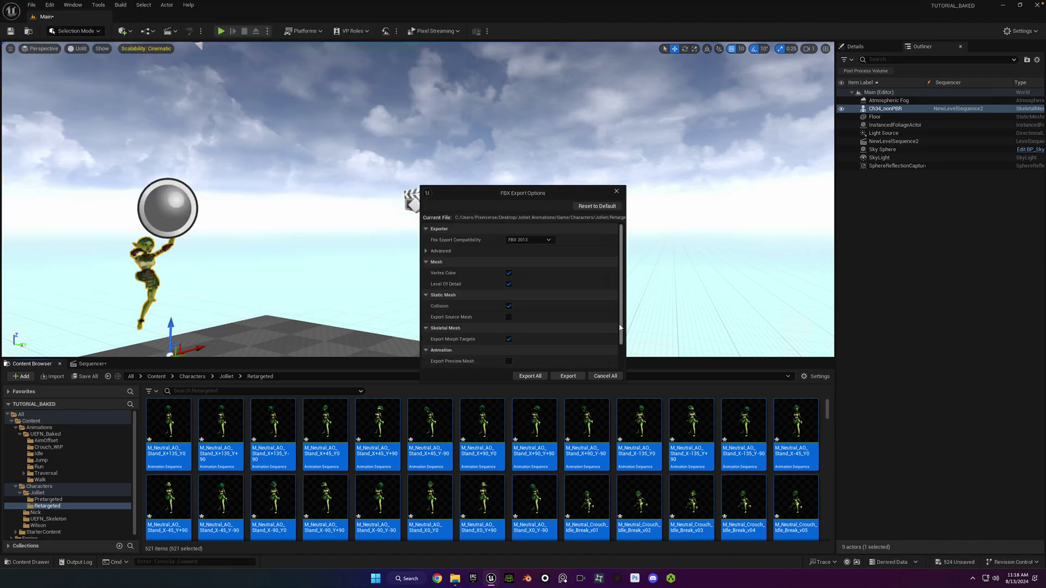
{"action": "left_click_drag", "start_coordinate": [624, 381], "coordinate": [671, 490]}
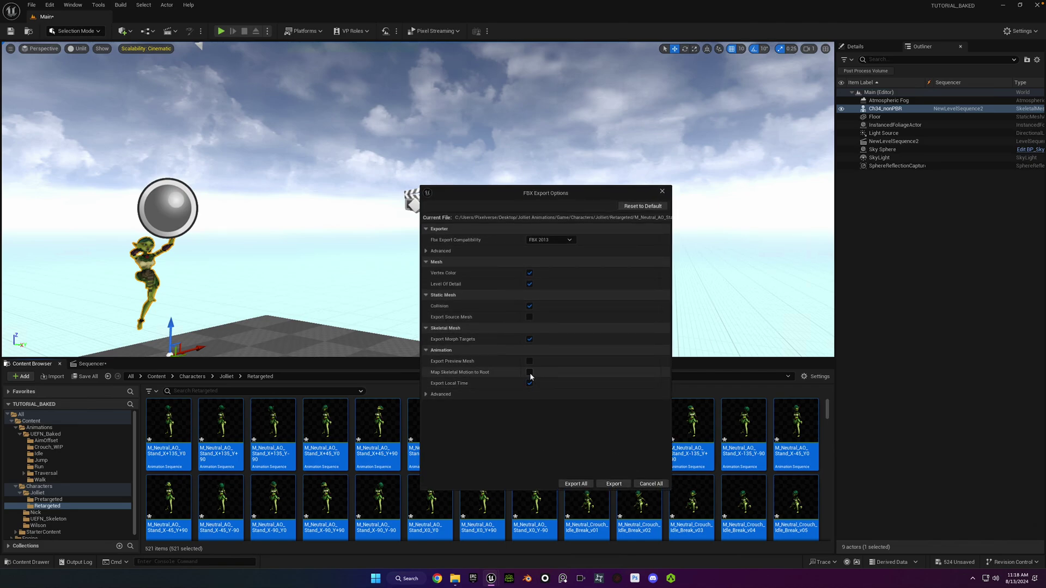
{"action": "left_click", "coordinate": [529, 373]}
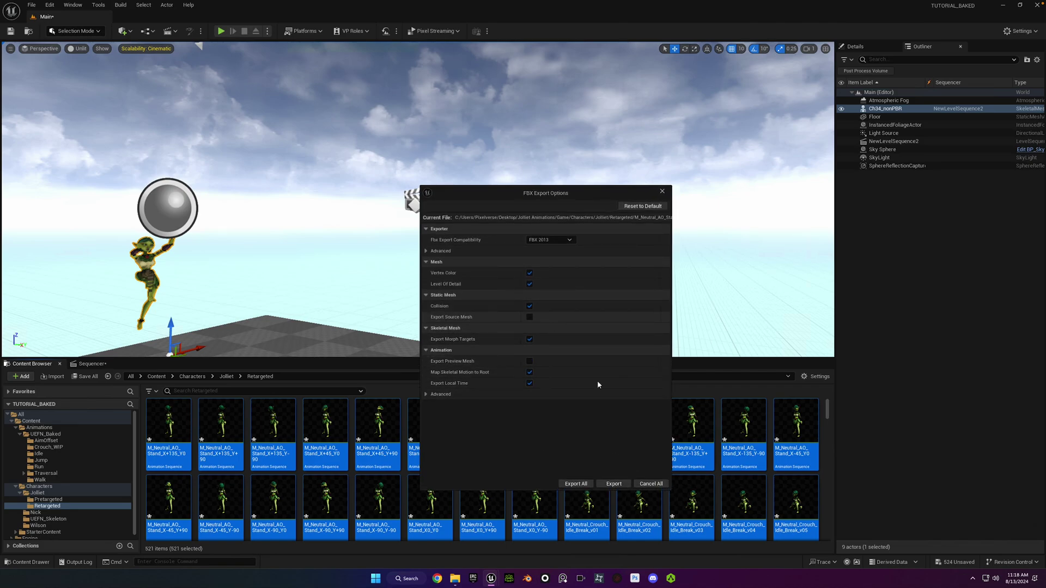
{"action": "left_click", "coordinate": [612, 484]}
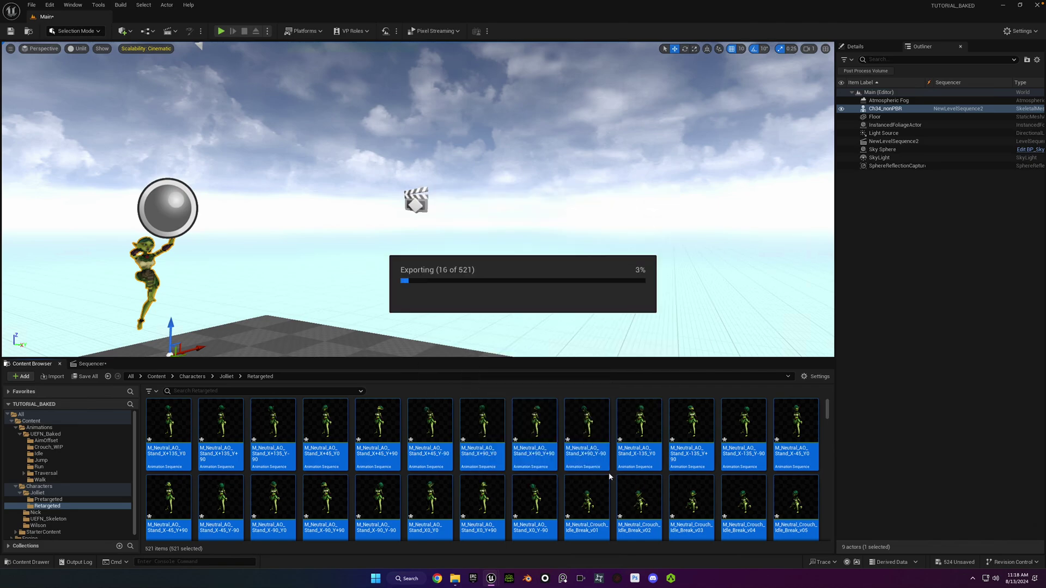